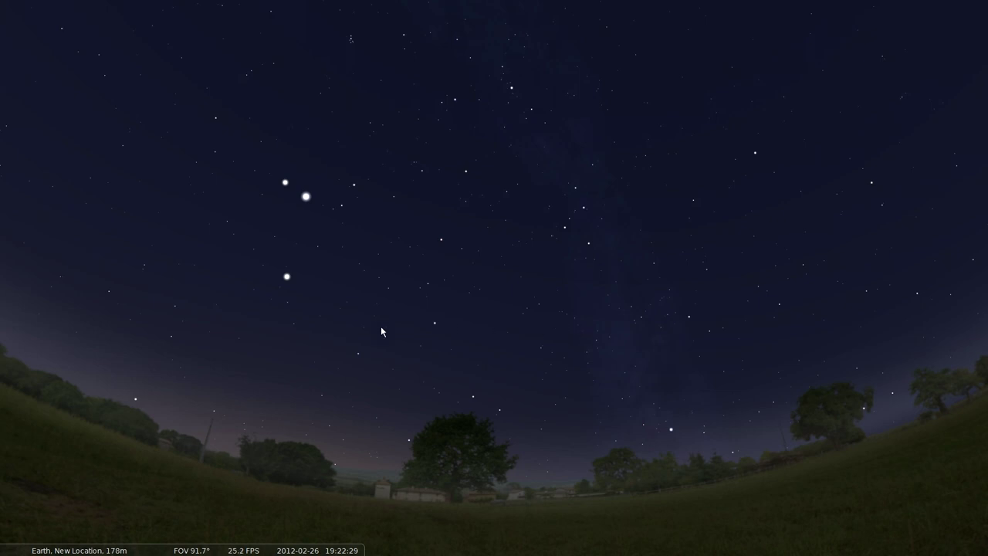
Step: Look around the night sky in all directions, examining the bright stars and horizon at wider and narrower fields of view
left_click_drag(168, 276, 500, 391)
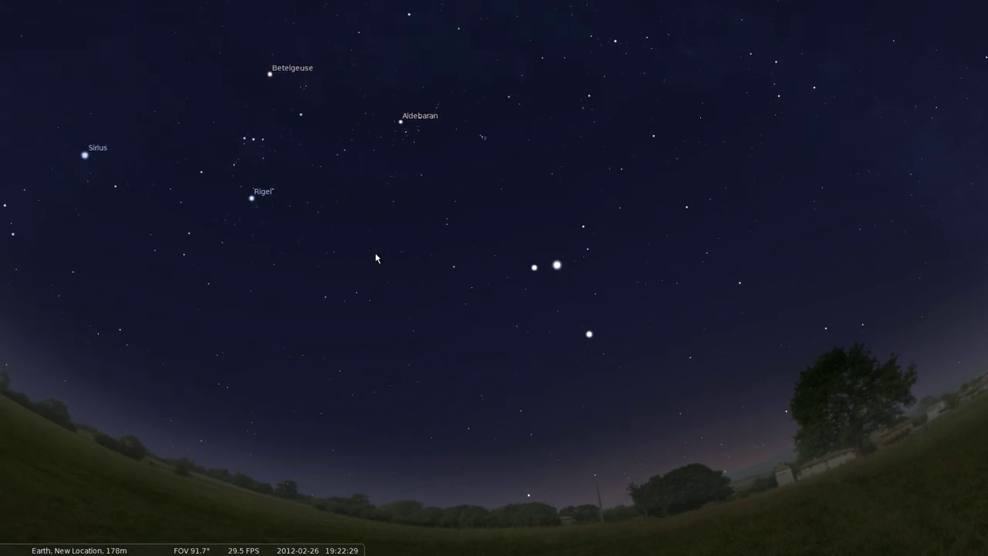
left_click_drag(502, 137, 503, 264)
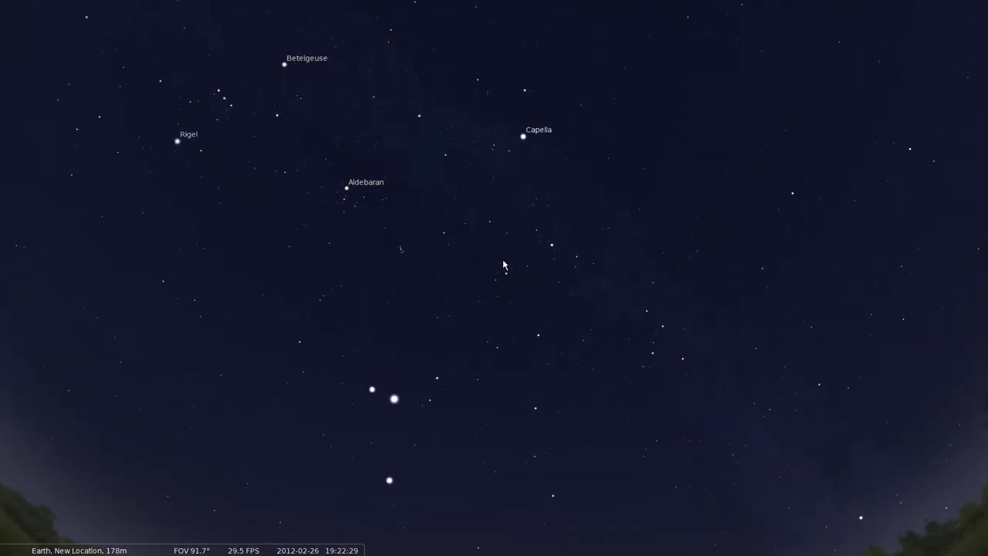
key("Down")
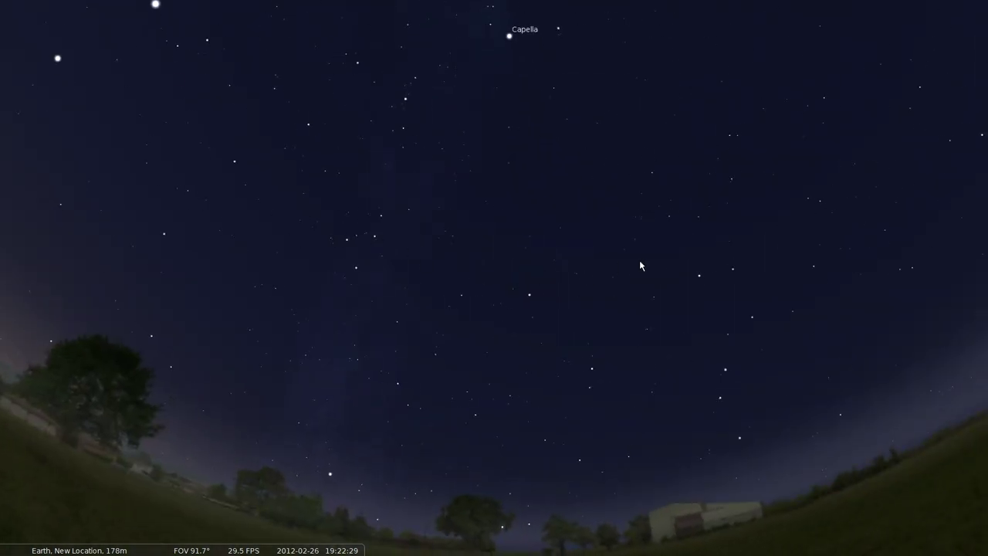
left_click_drag(630, 287, 420, 282)
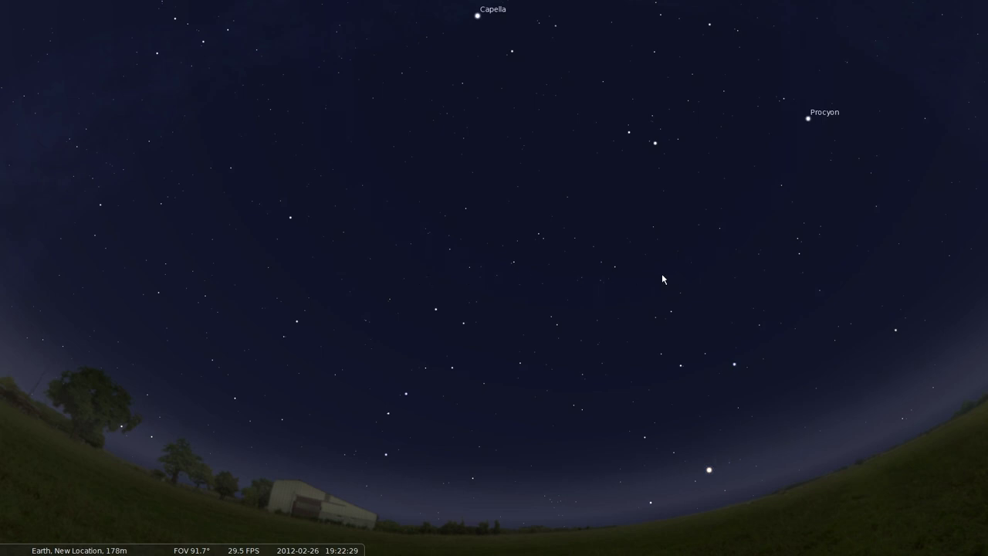
left_click_drag(662, 278, 344, 235)
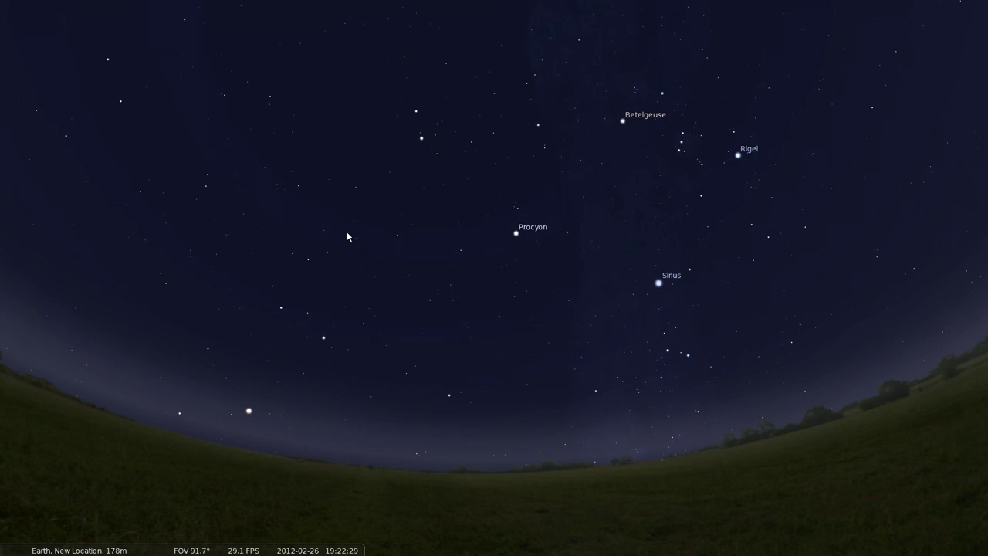
left_click_drag(432, 161, 395, 283)
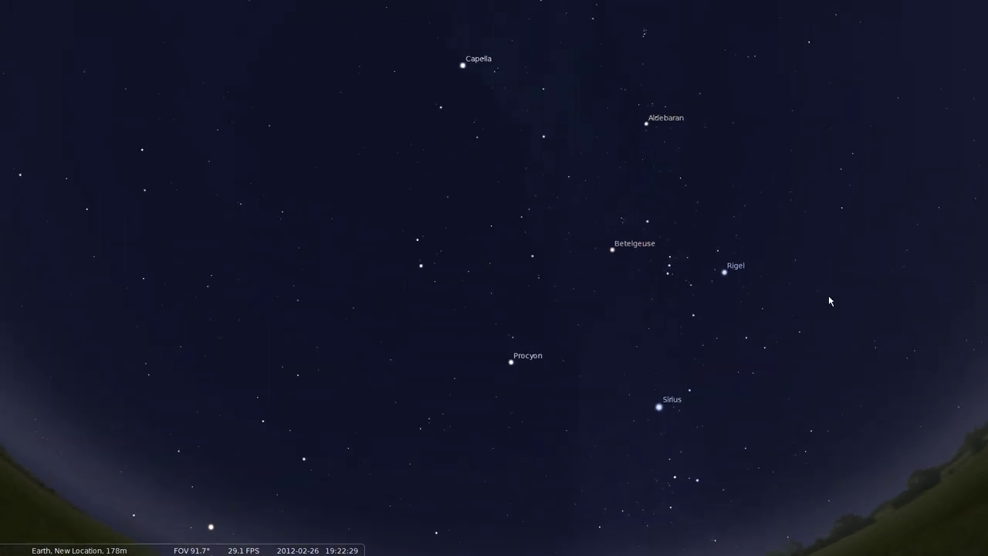
left_click_drag(829, 298, 466, 261)
left_click_drag(668, 286, 631, 342)
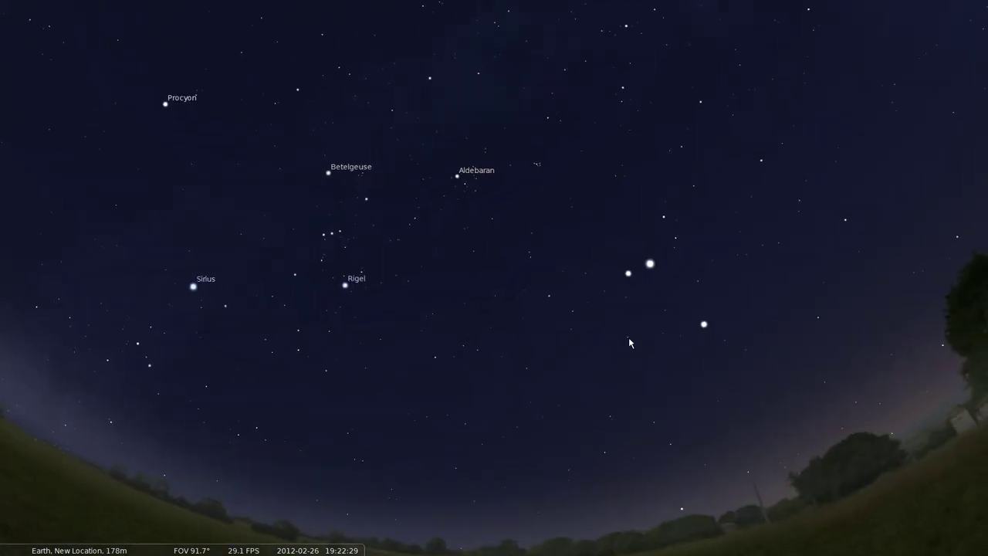
left_click_drag(372, 115, 640, 170)
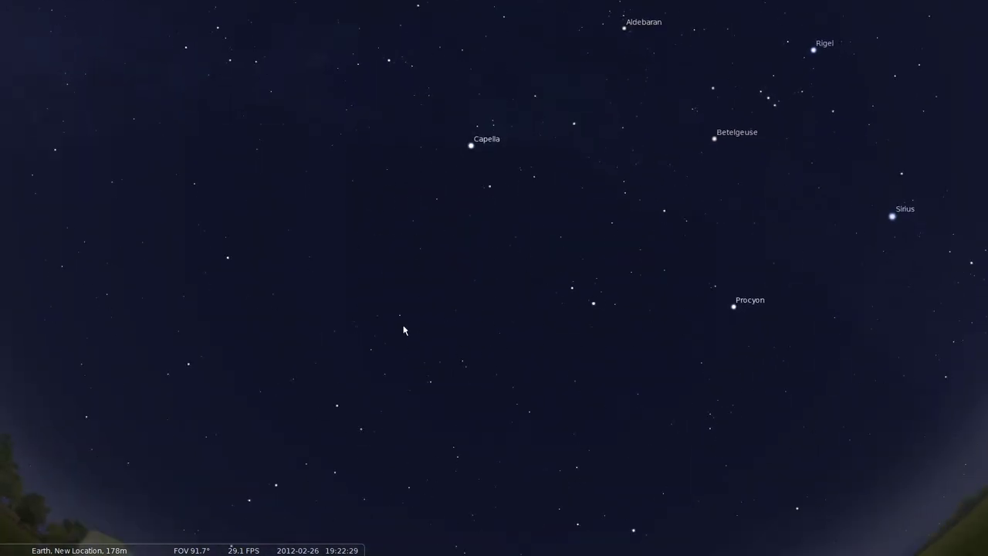
left_click_drag(404, 347, 403, 166)
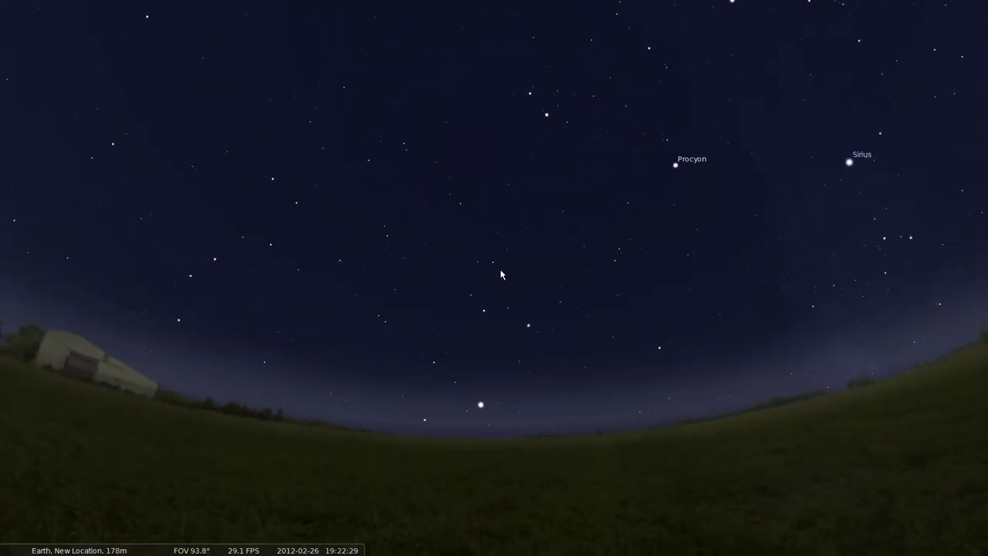
scroll(502, 273, "down", 8)
left_click_drag(441, 199, 461, 300)
scroll(461, 300, "up", 5)
scroll(461, 240, "up", 5)
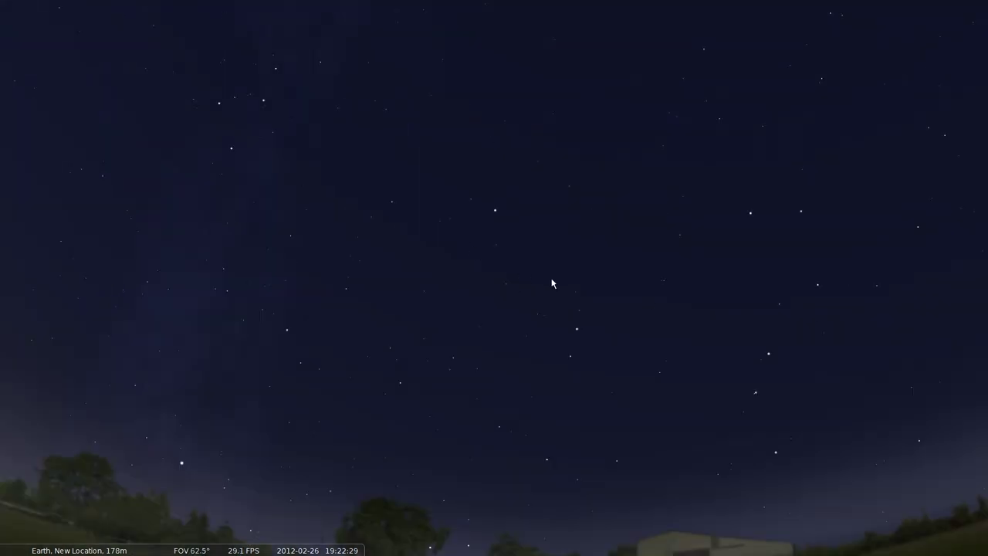
scroll(668, 264, "down", 4)
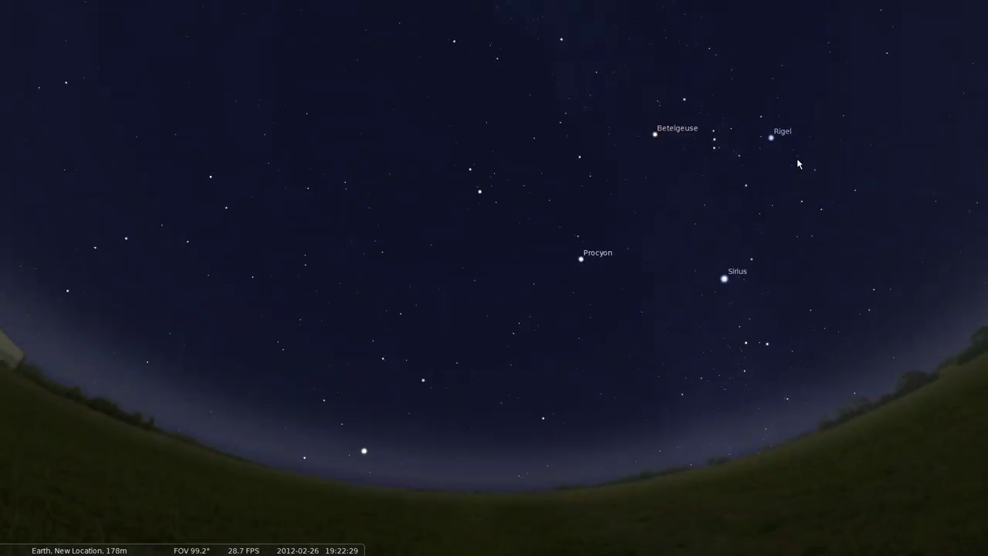
left_click_drag(823, 239, 432, 278)
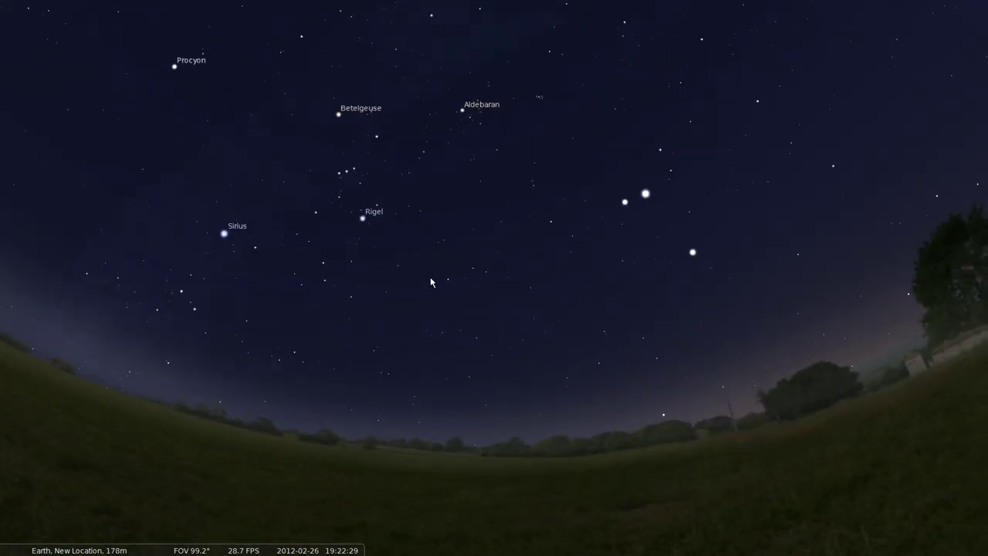
Step: Select the Moon, zoom in to inspect its disc, and return to a wide view of the sky
left_click(669, 209)
scroll(770, 258, "up", 3)
key("slash")
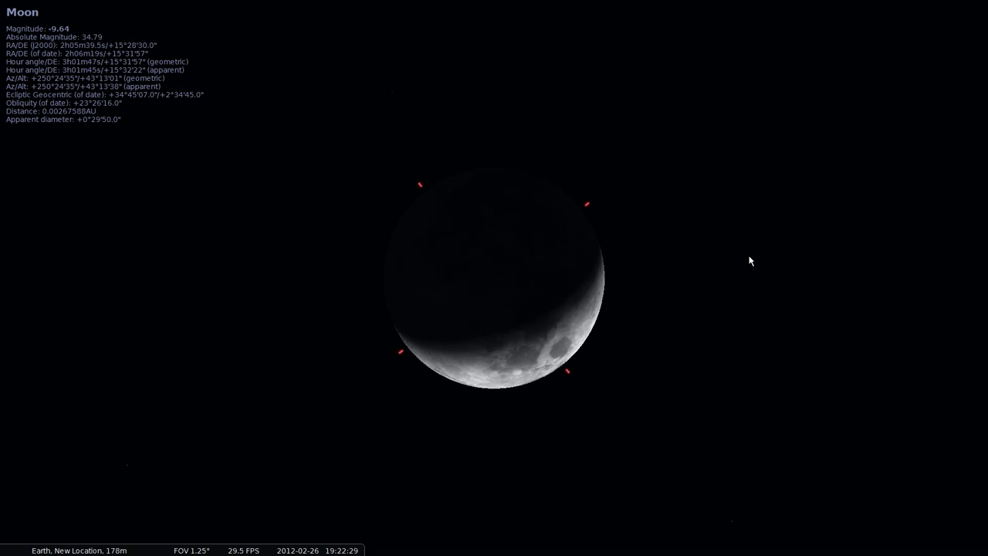
scroll(747, 260, "down", 3)
scroll(746, 259, "down", 10)
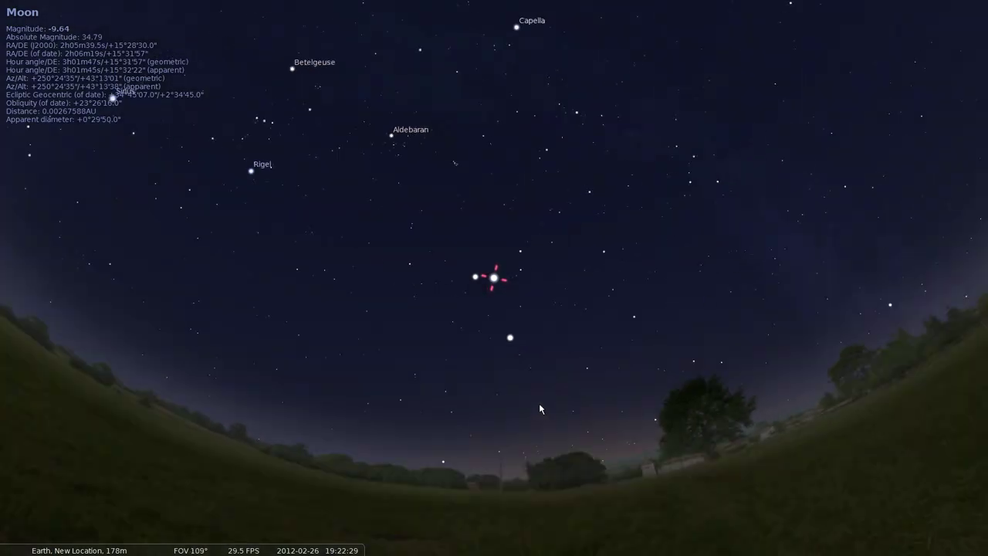
scroll(443, 389, "up", 2)
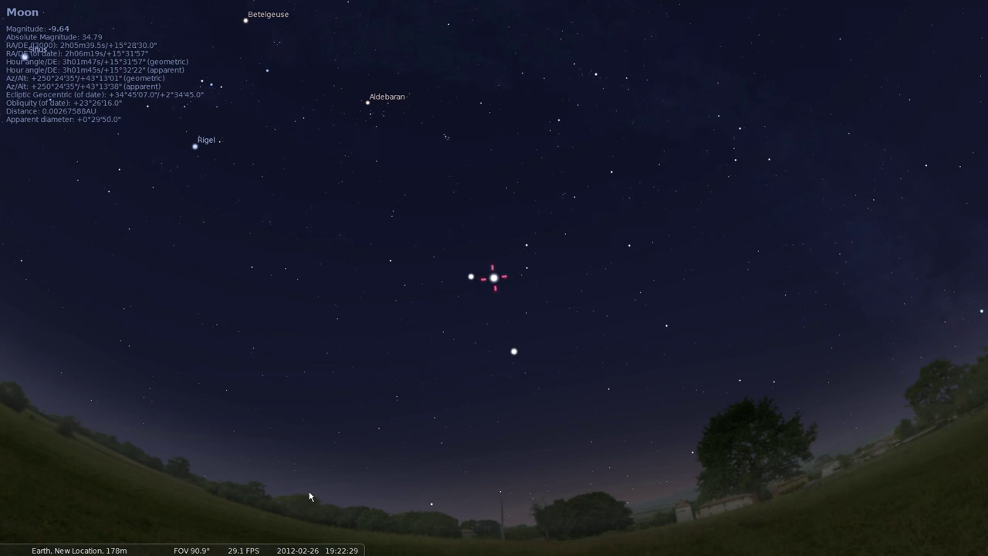
Step: Set the simulation to the current time and bring the daytime Moon and Sun into view
mouse_move(286, 545)
mouse_move(16, 424)
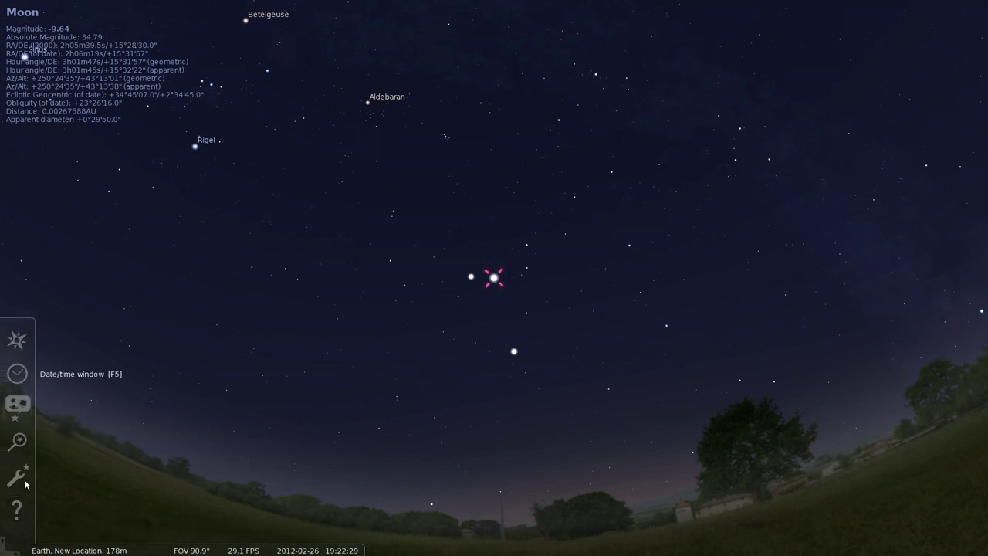
mouse_move(315, 551)
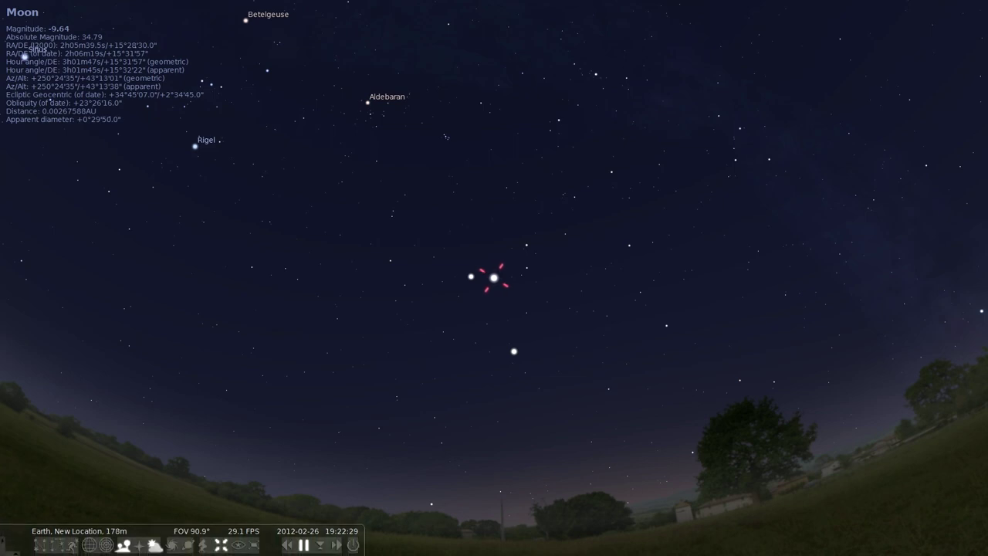
left_click(324, 546)
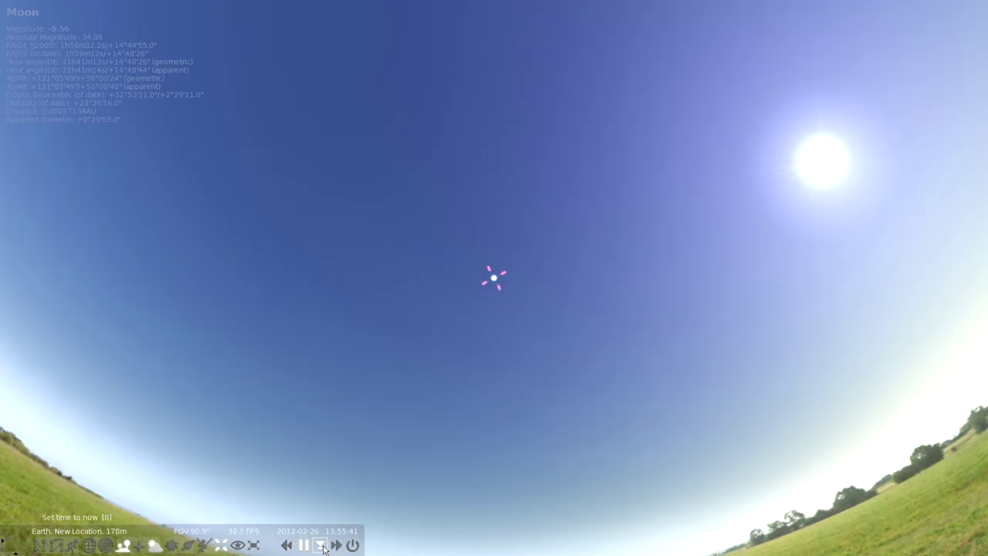
left_click_drag(772, 456, 560, 379)
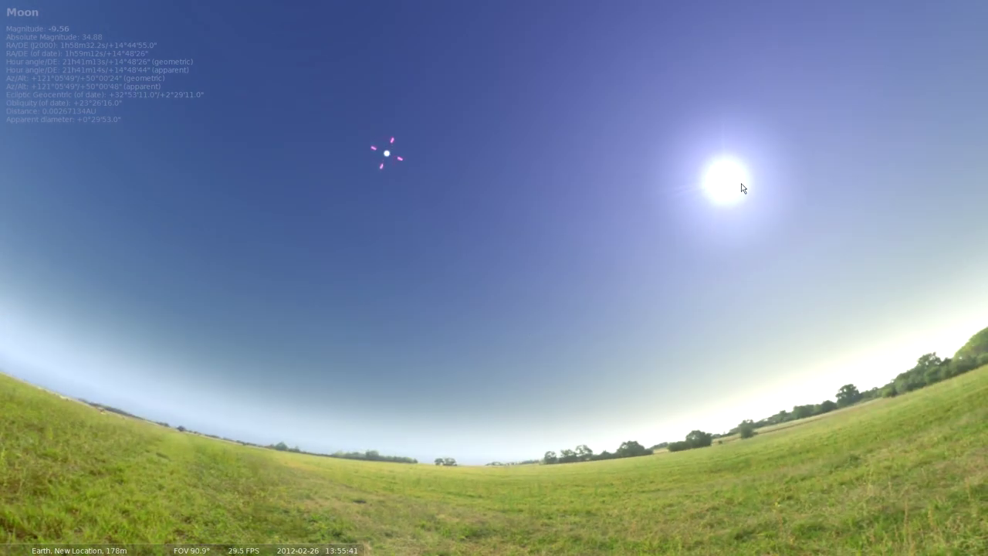
left_click_drag(774, 309, 835, 386)
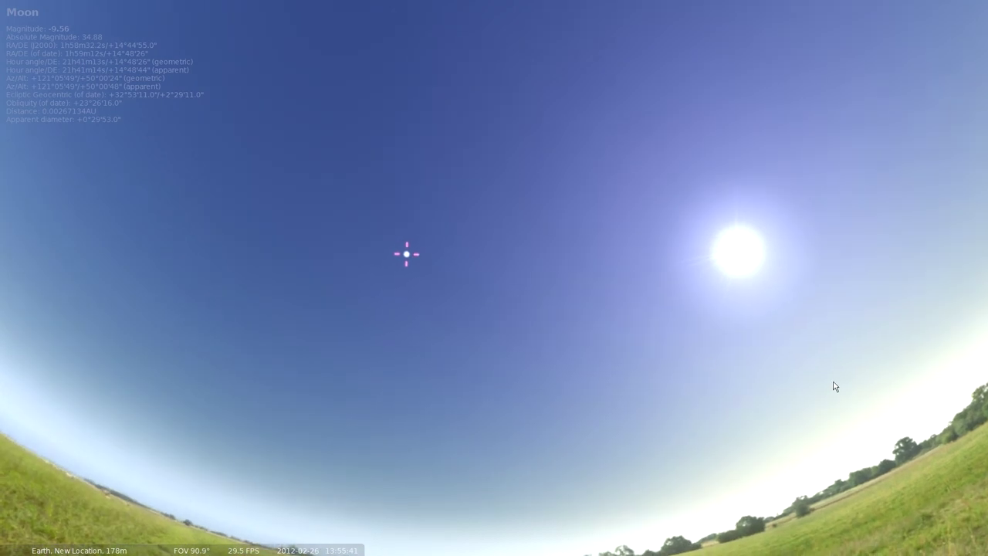
Step: Zoom in on the daytime crescent Moon, select Venus near it, and widen the field of view again
scroll(730, 345, "up", 5)
scroll(800, 407, "up", 5)
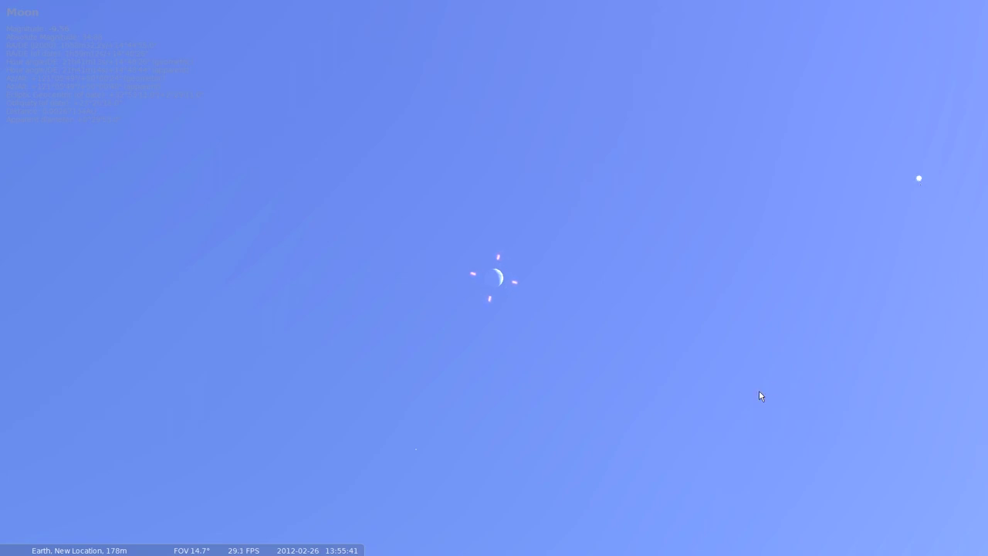
scroll(764, 386, "down", 2)
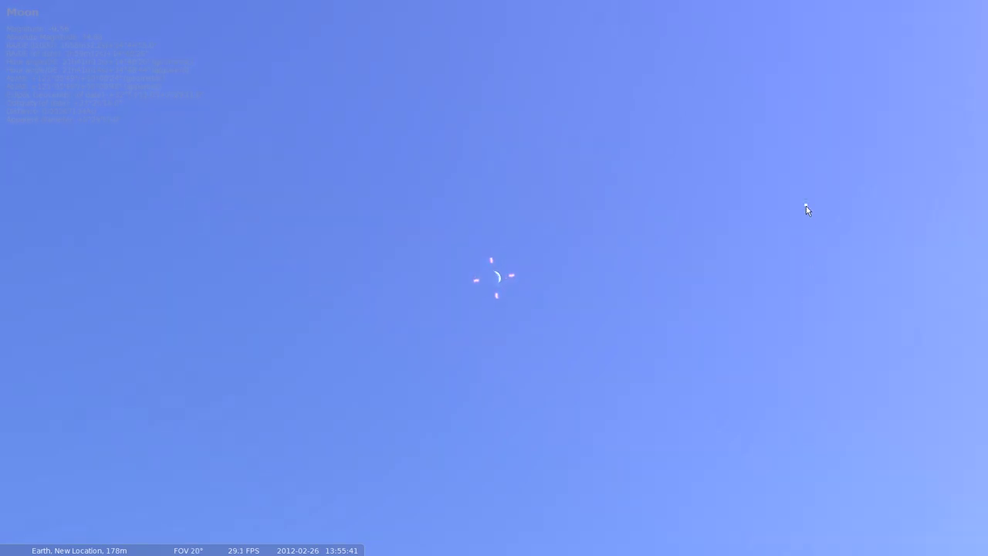
left_click(806, 205)
scroll(781, 324, "down", 2)
scroll(556, 274, "up", 3)
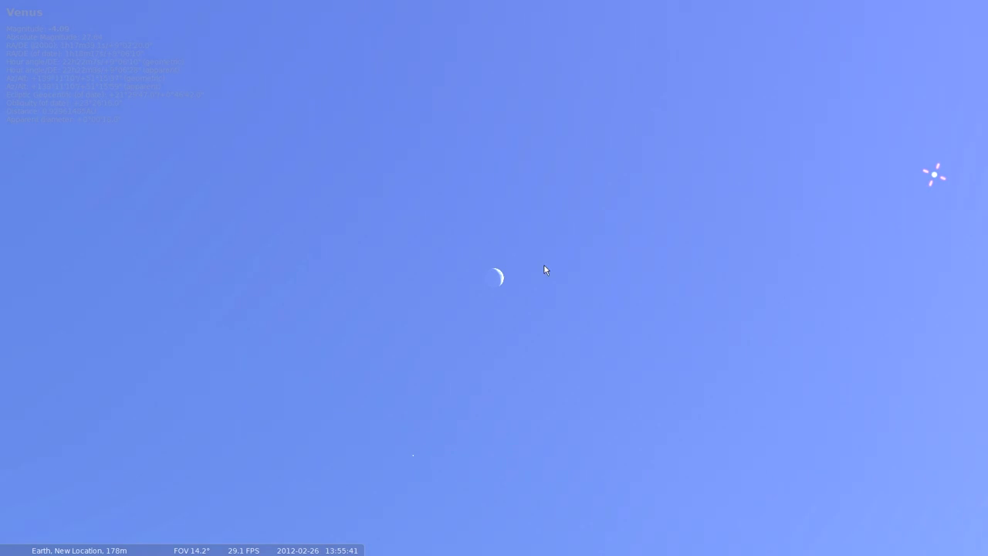
scroll(819, 320, "down", 10)
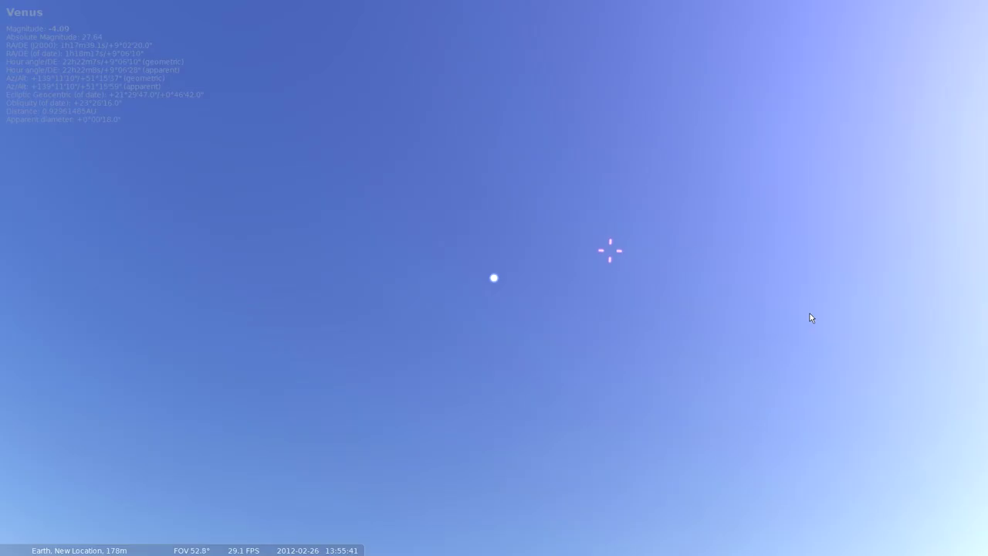
scroll(770, 372, "up", 5)
scroll(767, 369, "down", 2)
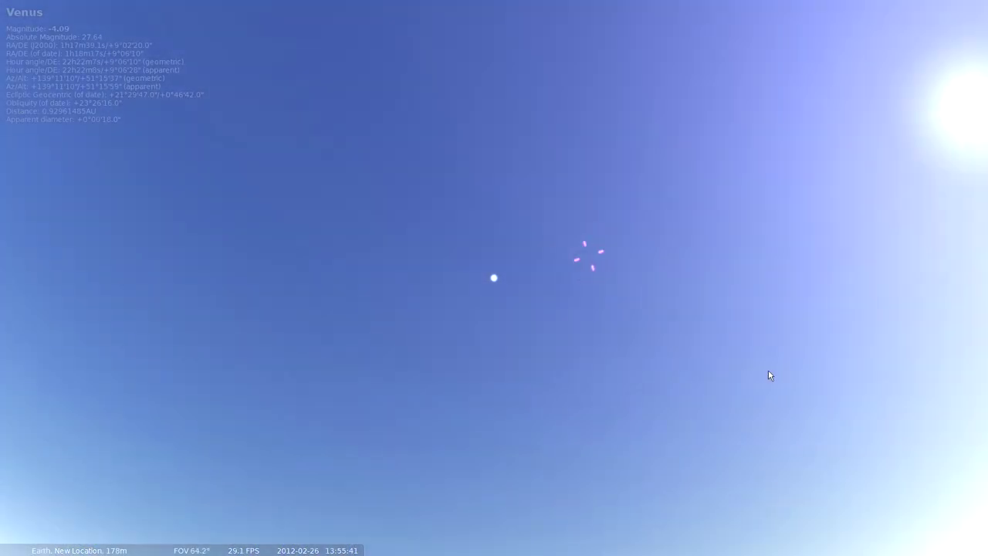
Step: Speed time forward from the afternoon to dusk while following the setting Sun, and restore the normal time rate
left_click_drag(776, 361, 612, 216)
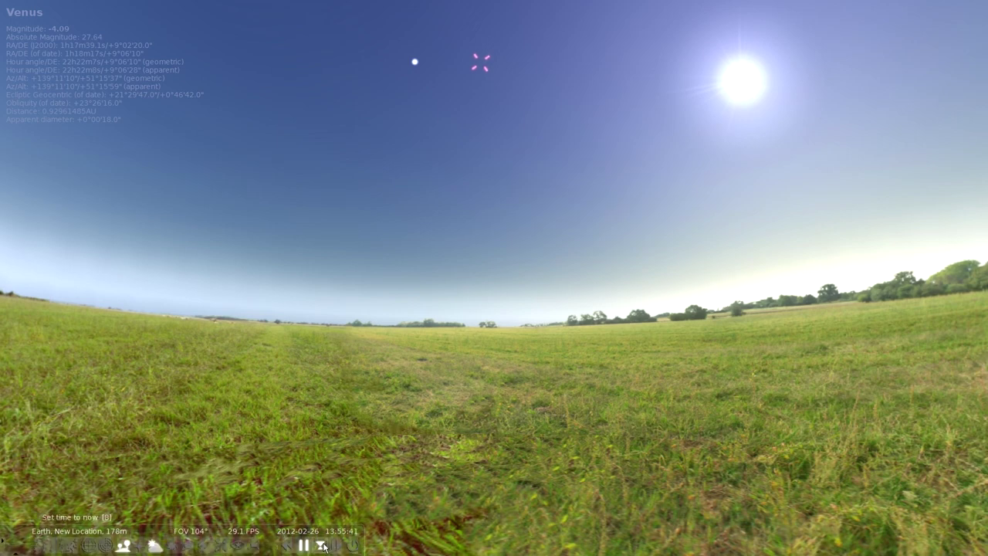
left_click(336, 546)
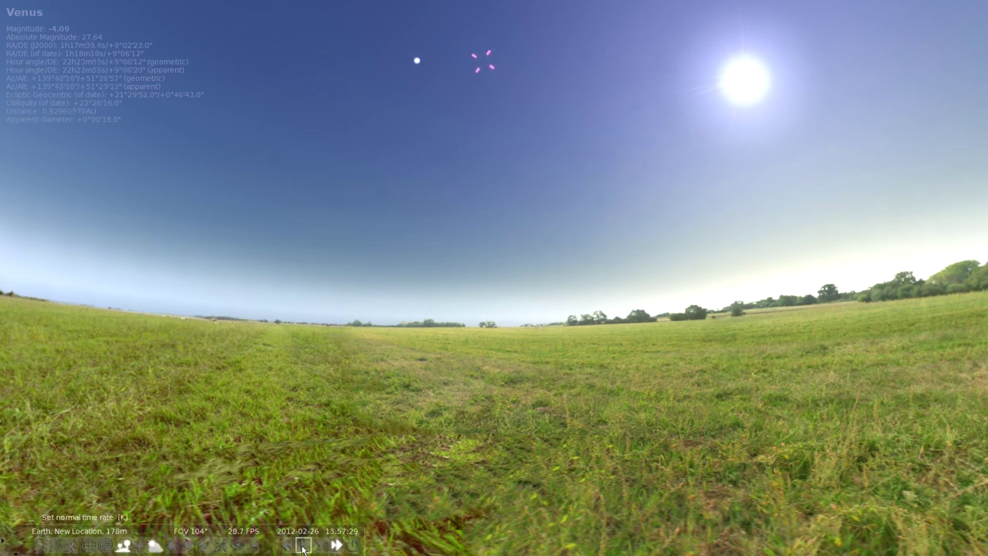
left_click(337, 547)
left_click_drag(656, 340, 527, 425)
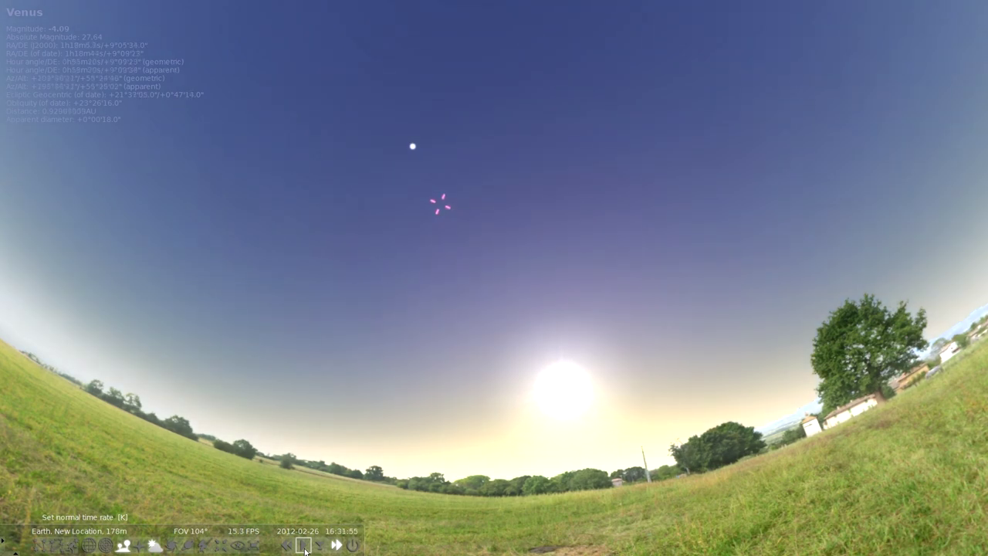
left_click_drag(533, 471, 433, 424)
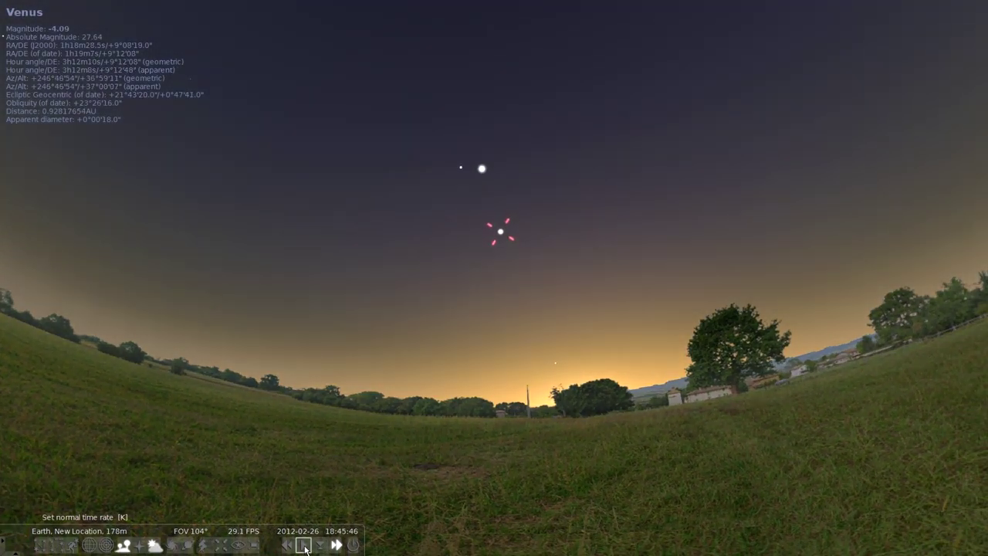
left_click(305, 548)
Step: Examine the dusk sky around Venus and the Moon, both close up and in a wide view down to the horizon
left_click_drag(603, 318, 550, 431)
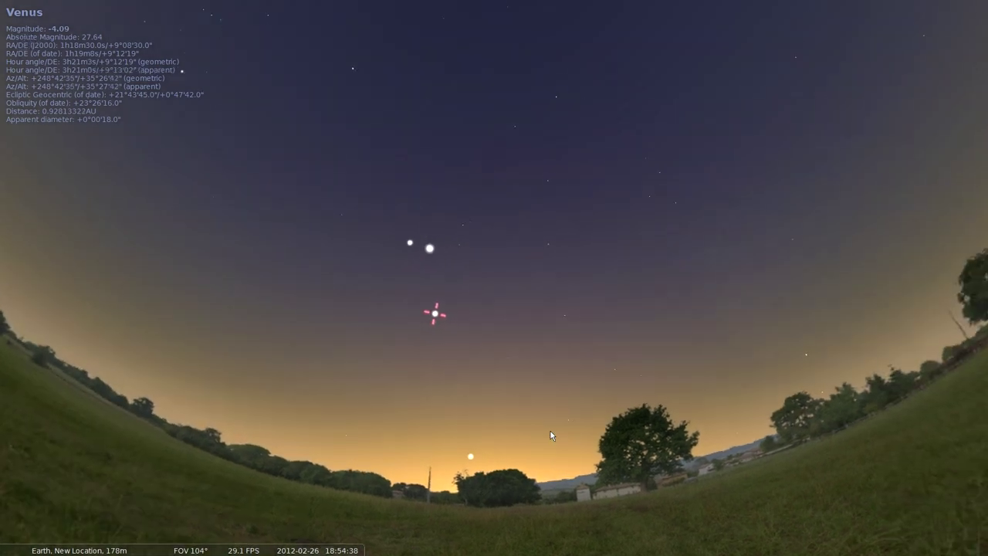
left_click_drag(659, 387, 601, 361)
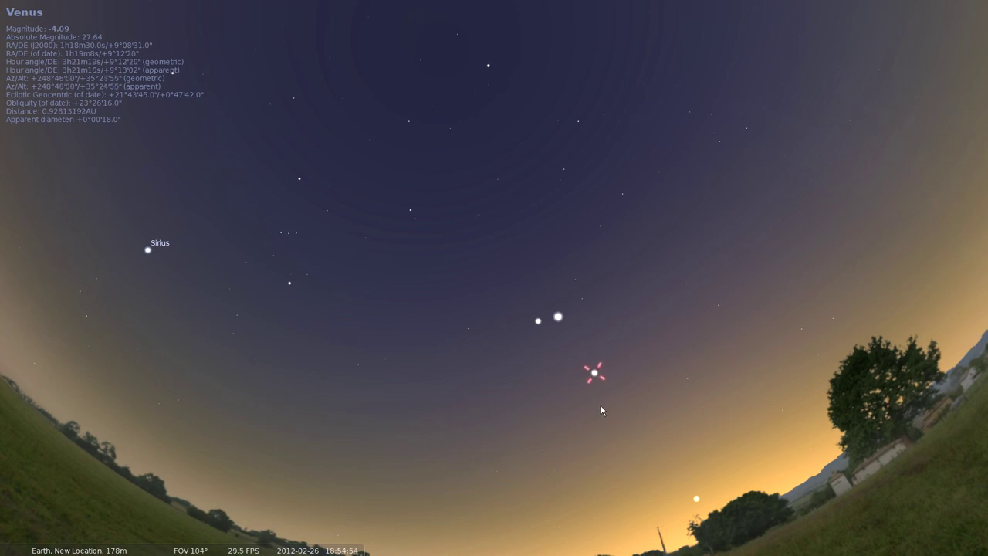
scroll(587, 406, "up", 5)
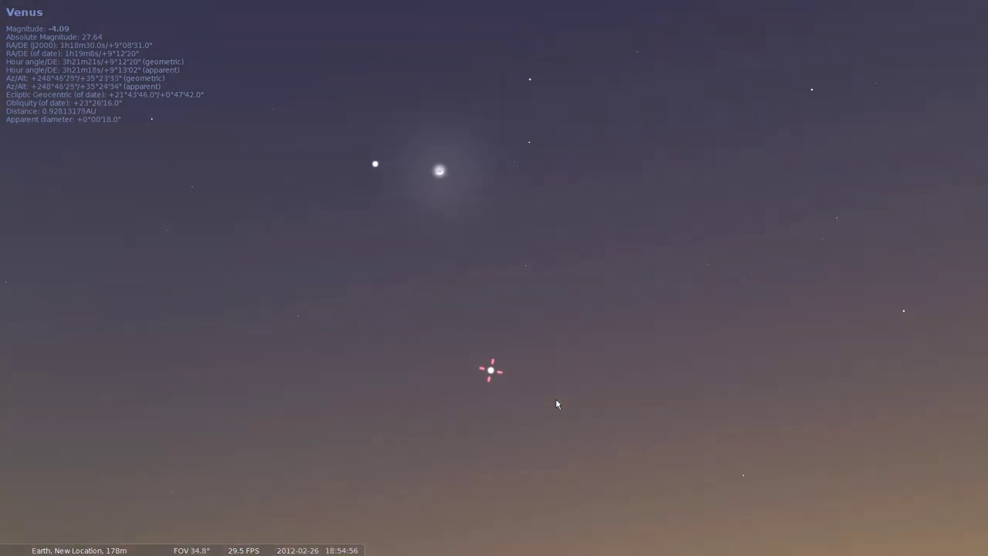
scroll(555, 399, "down", 5)
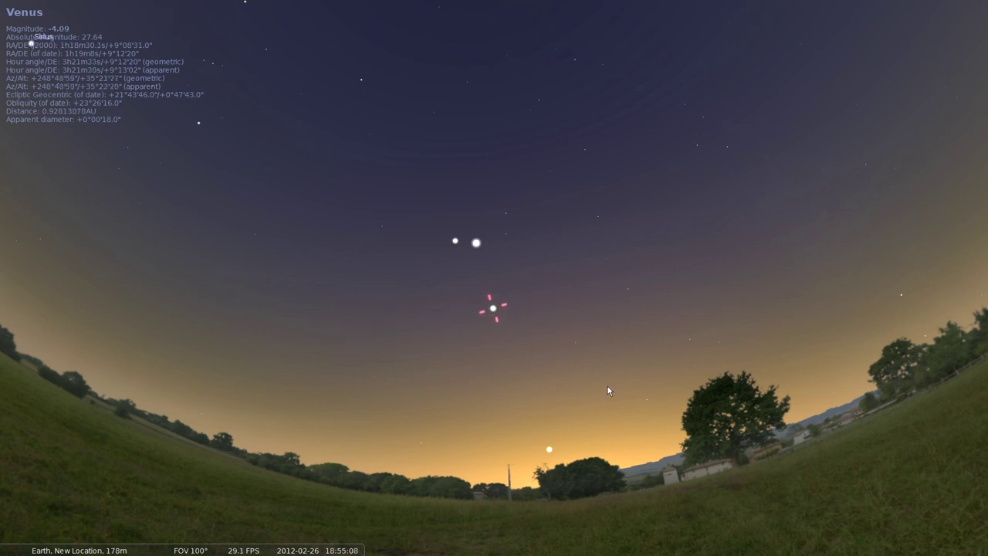
left_click_drag(604, 386, 518, 313)
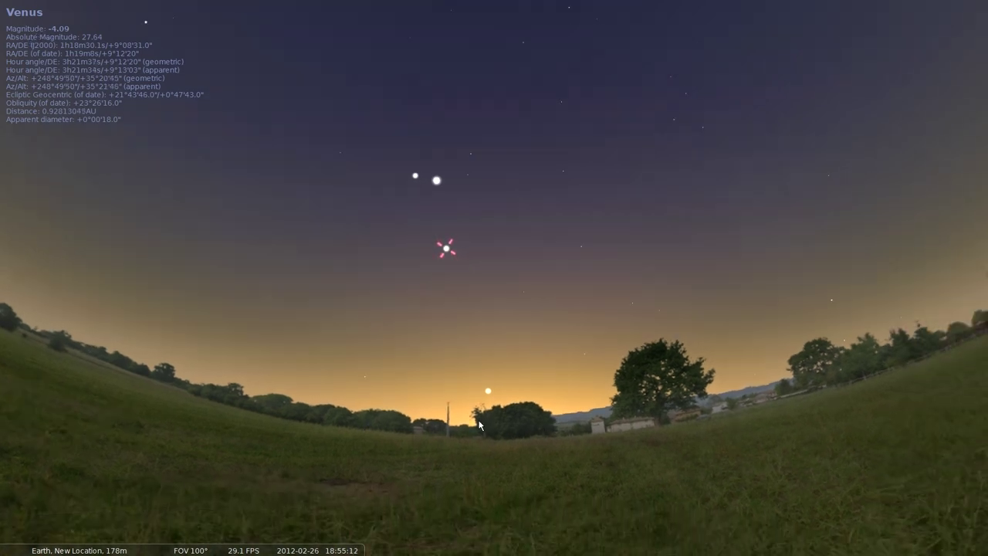
mouse_move(338, 552)
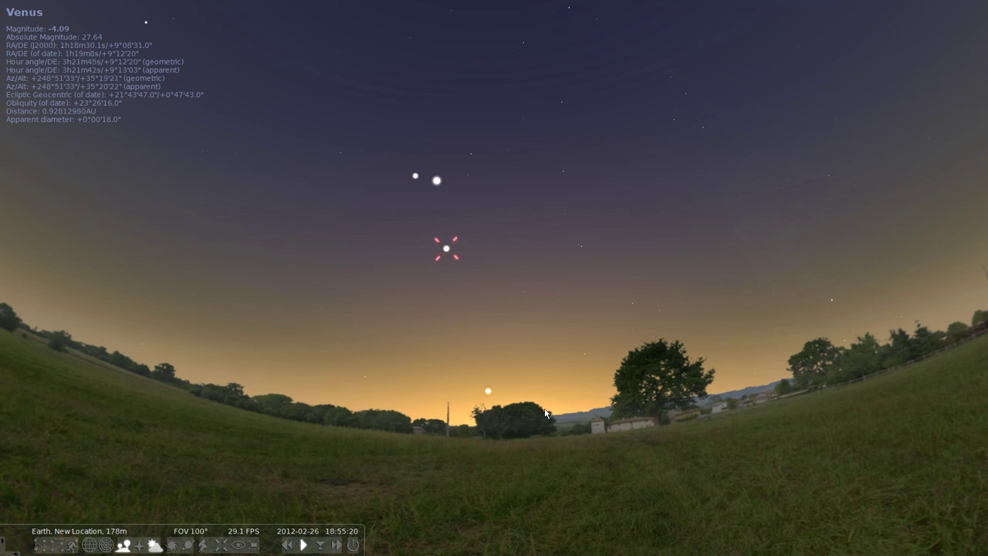
Step: Turn on the cardinal points along the horizon and select Mercury low in the western sky
scroll(545, 410, "up", 3)
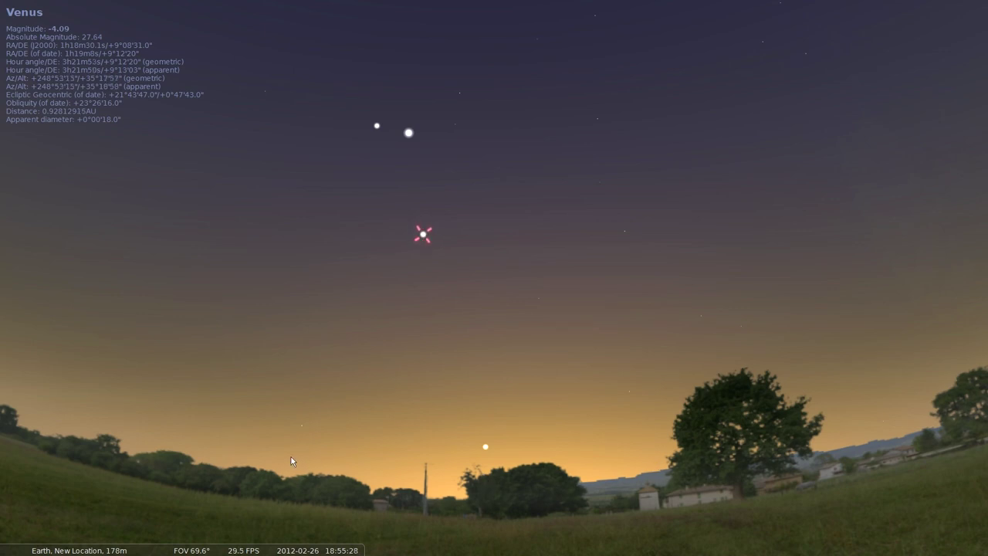
mouse_move(180, 553)
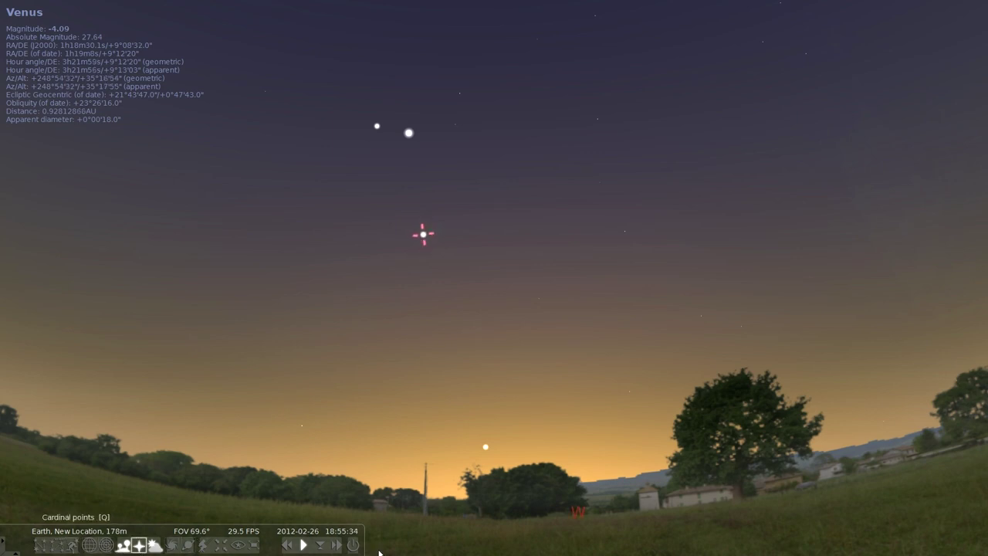
left_click_drag(582, 534, 501, 466)
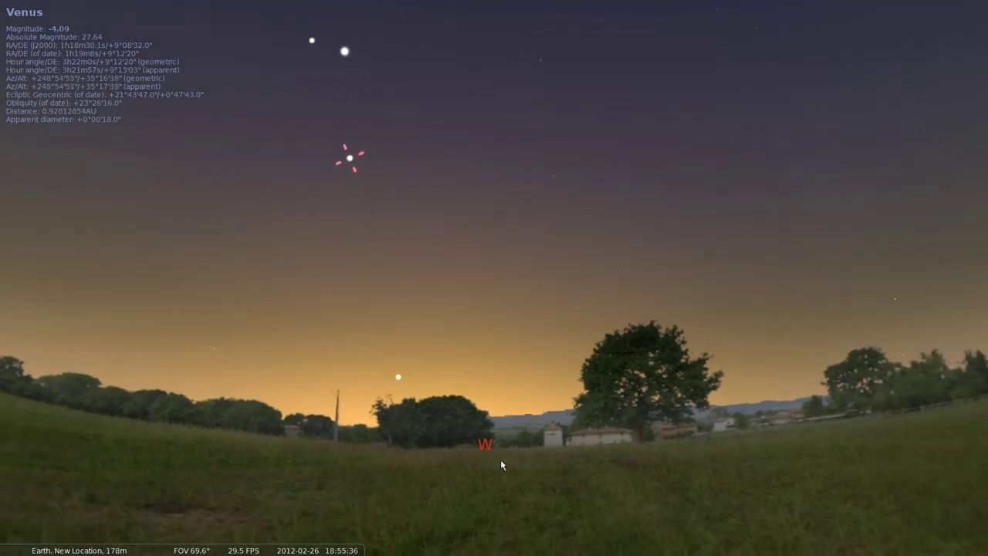
left_click(394, 375)
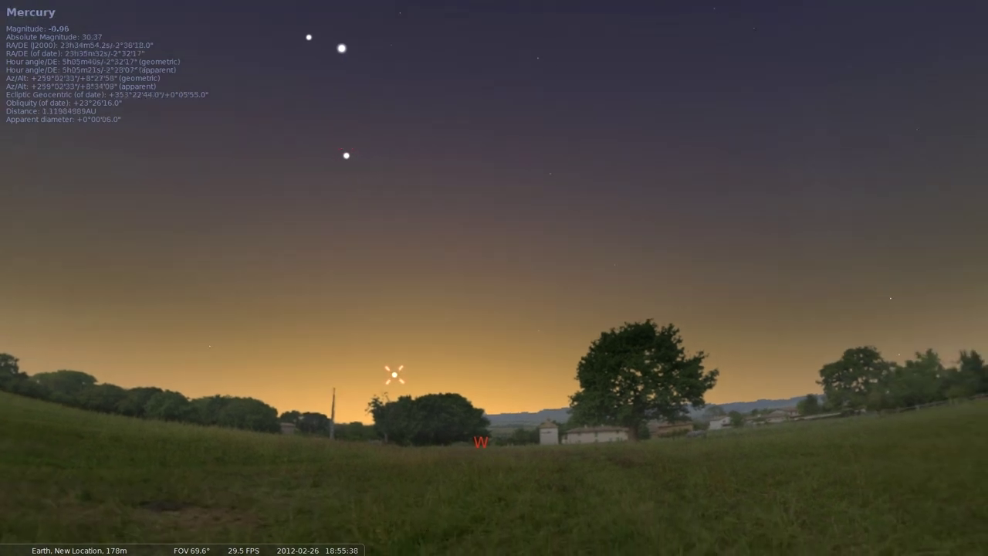
Step: Turn on the planet labels, then select Venus and Jupiter one after the other
left_click(187, 546)
left_click_drag(396, 381, 534, 448)
left_click(462, 239)
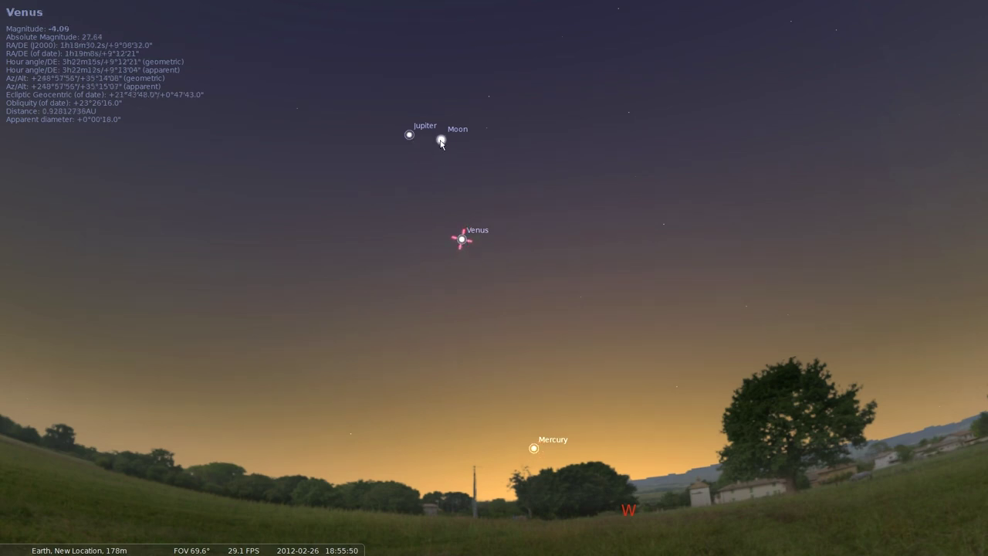
left_click(410, 135)
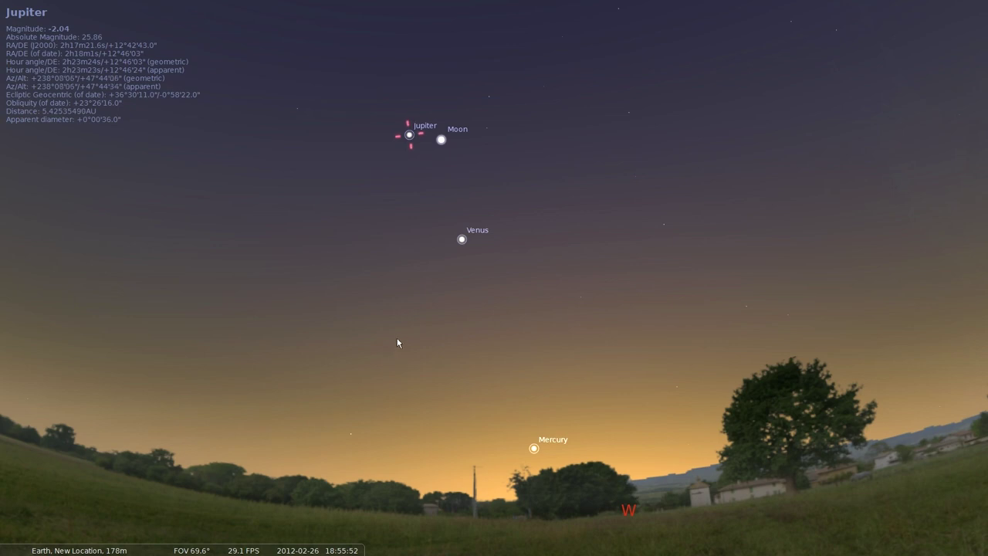
Step: Open the date and time window, move it clear of the planets, and step the day back to February 25 and forward to 26
mouse_move(292, 550)
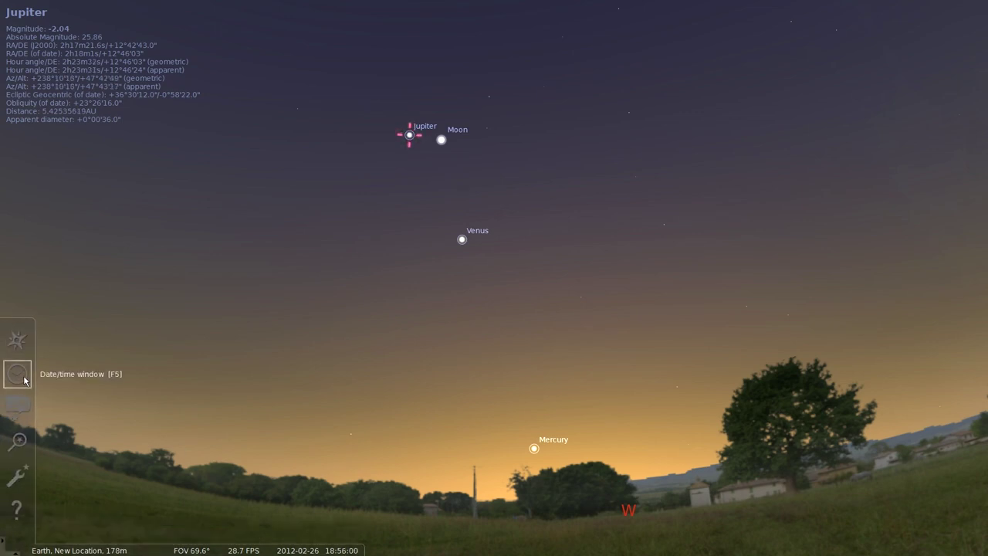
left_click(24, 380)
left_click_drag(849, 320, 890, 83)
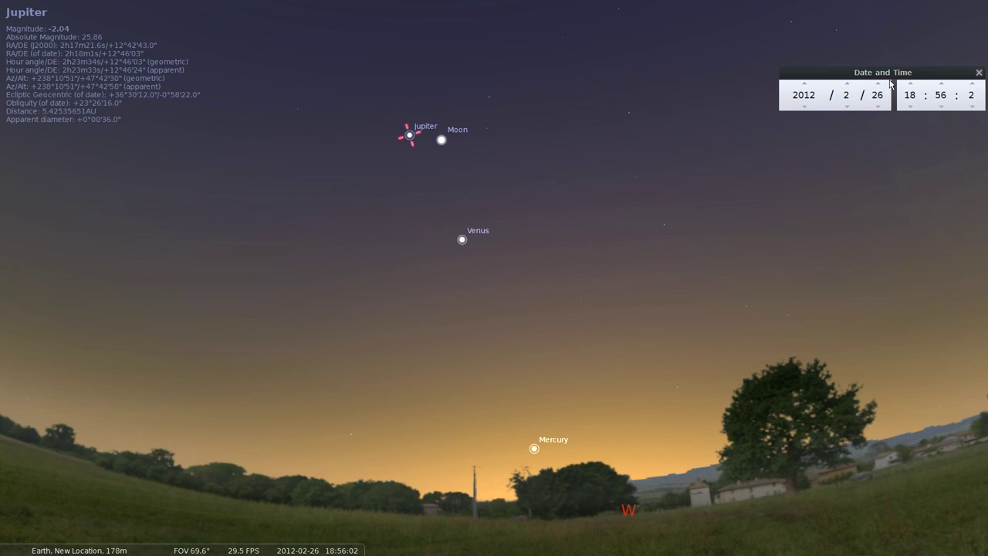
left_click(878, 107)
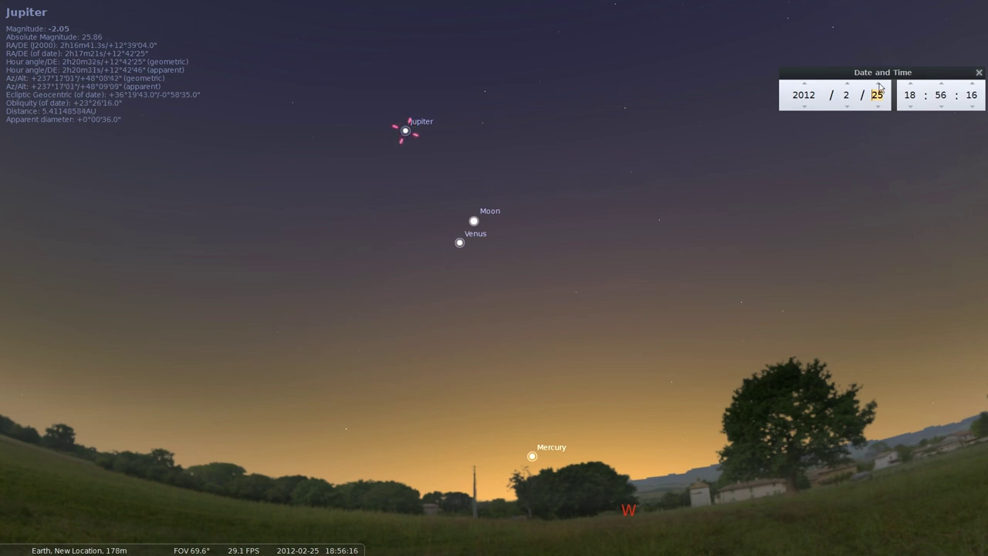
left_click(878, 84)
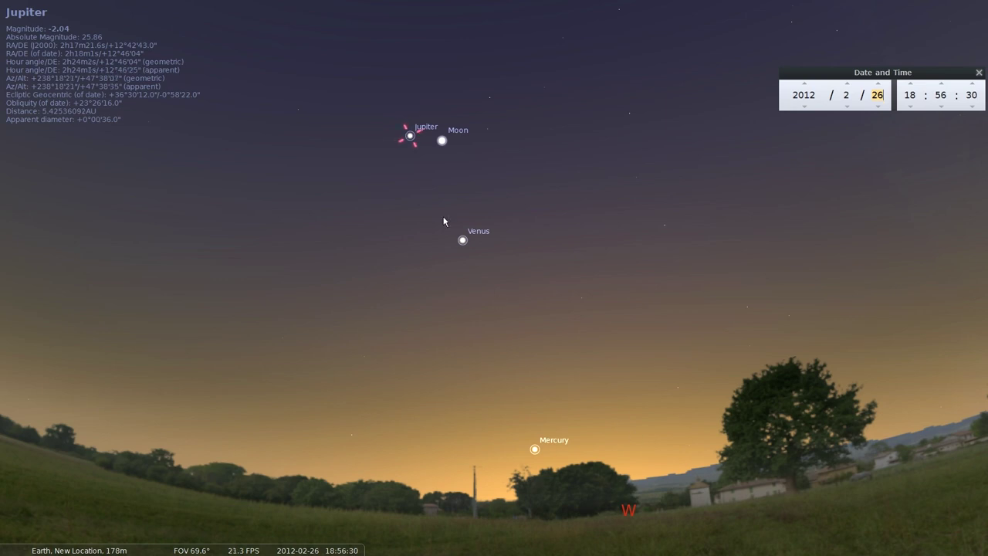
Step: Step the date to February 25, forward to February 28, and back to February 26 to compare the Moon's positions near Jupiter and Venus
left_click_drag(589, 249, 659, 314)
scroll(660, 302, "up", 3)
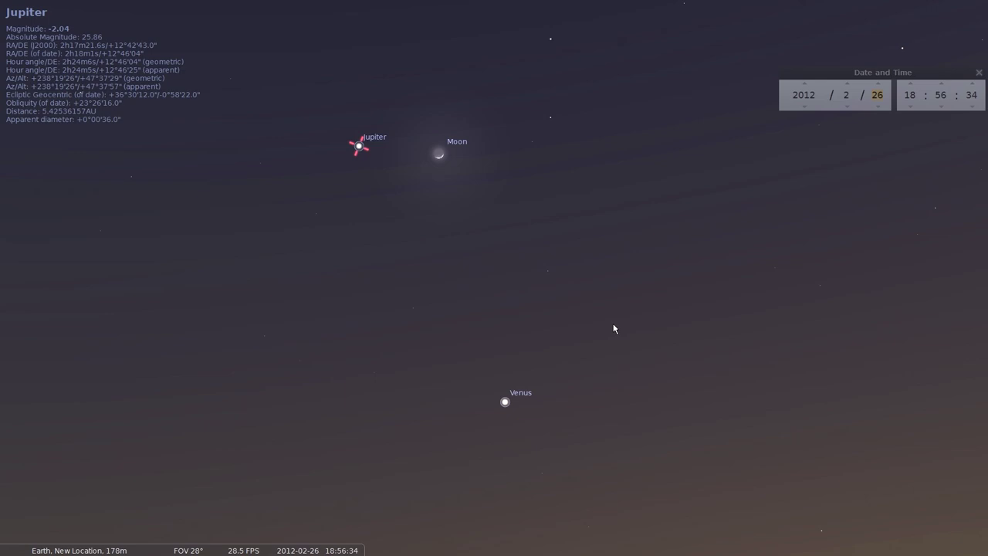
scroll(614, 330, "down", 4)
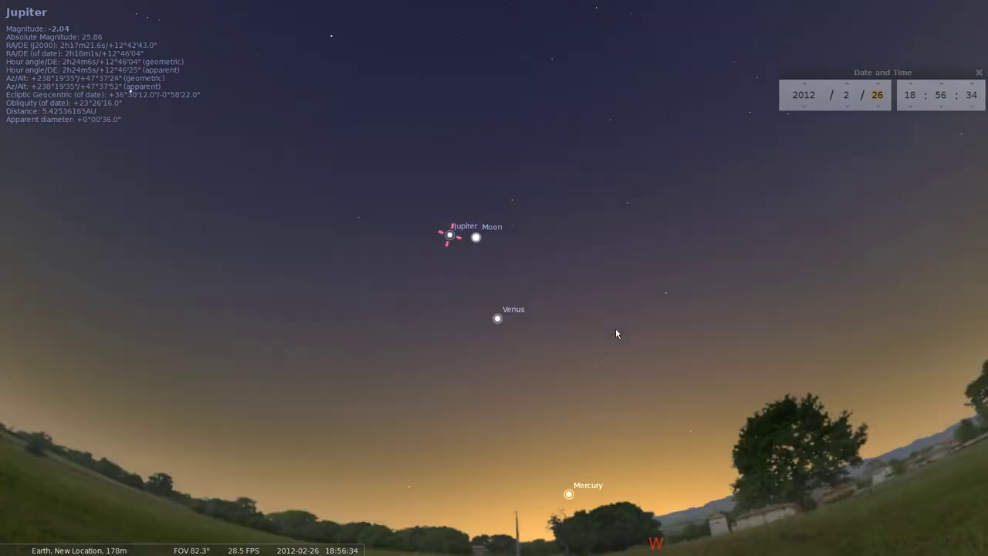
left_click(879, 105)
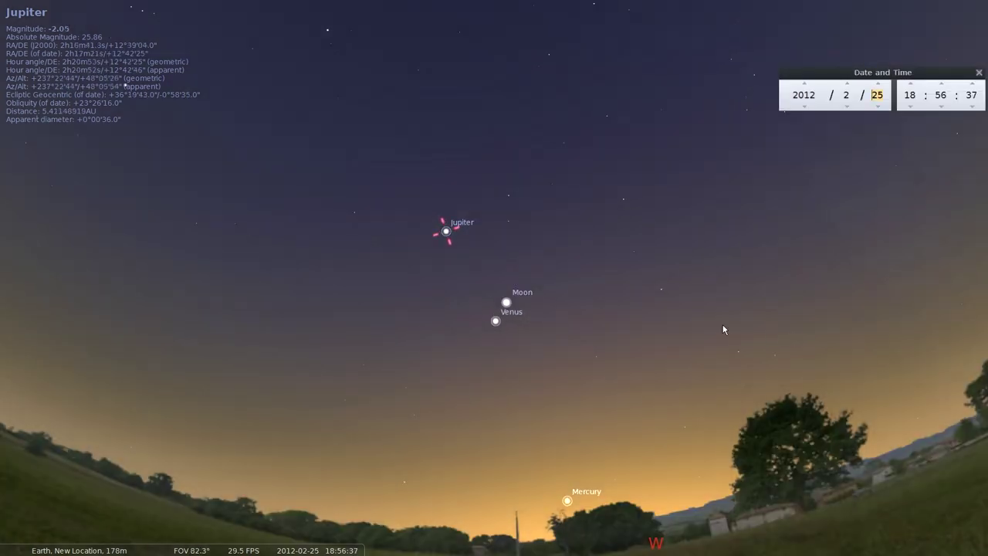
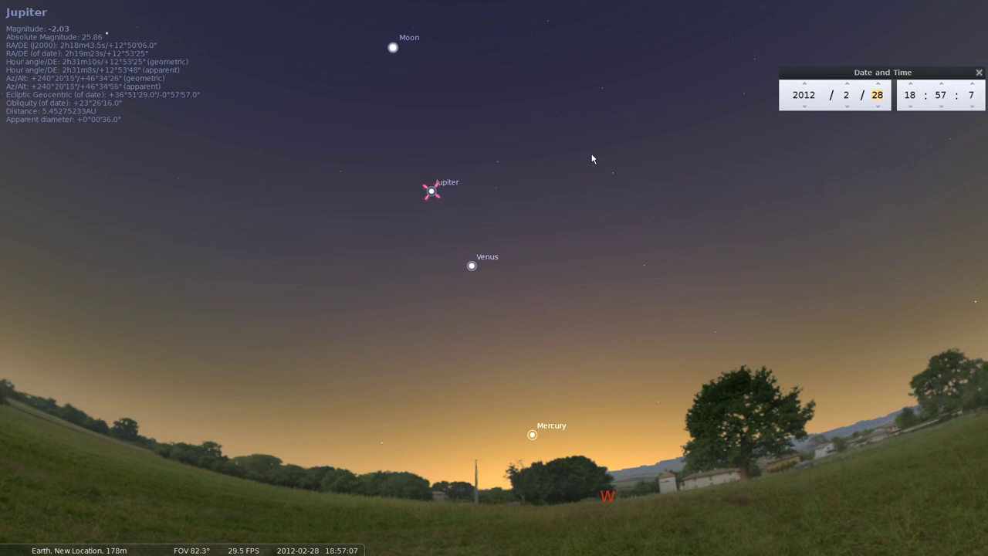
left_click(878, 107)
left_click(878, 107)
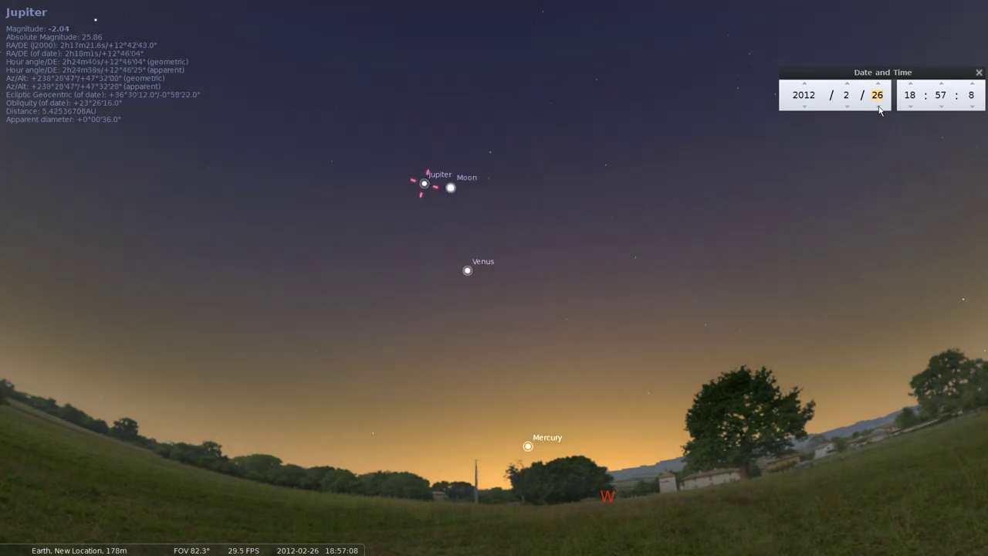
Step: Look closely at Uranus in the twilight between Venus and Mercury, and return to a wide view of the western sky
left_click_drag(366, 303, 432, 327)
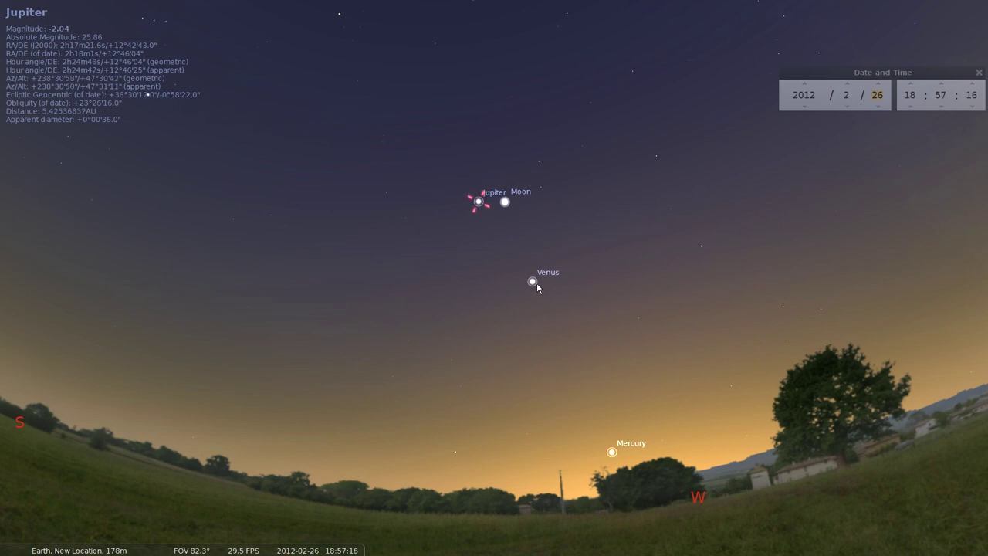
left_click_drag(687, 368, 588, 315)
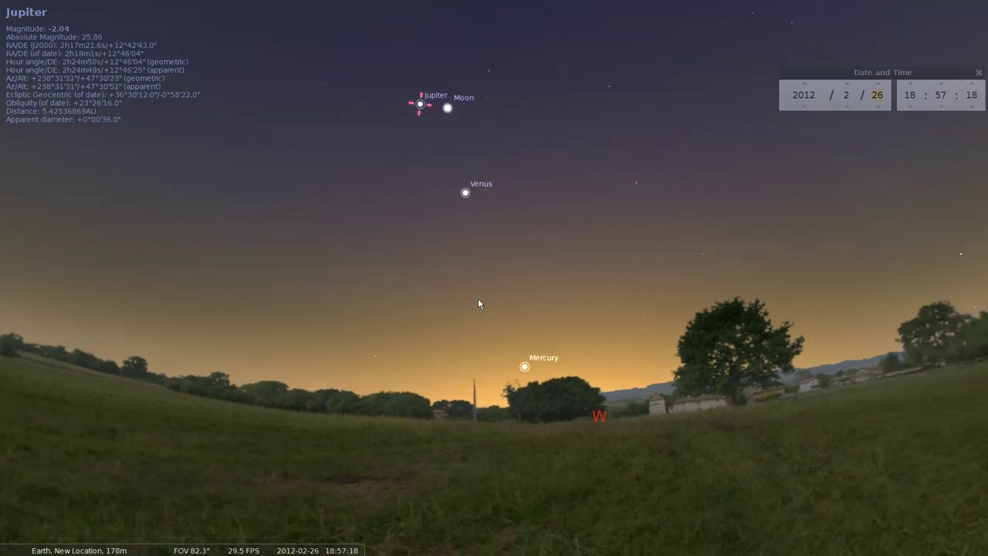
scroll(477, 298, "up", 10)
scroll(478, 298, "down", 2)
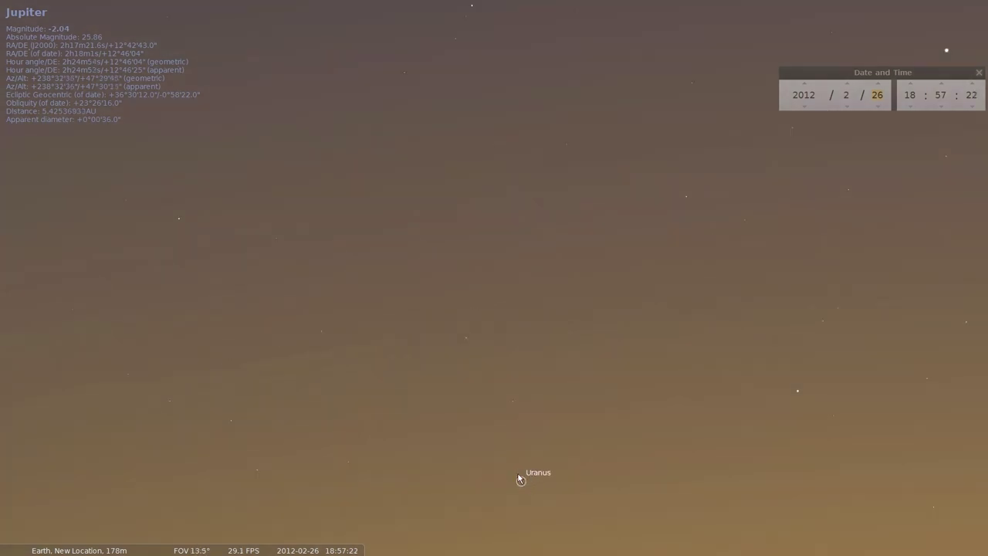
scroll(412, 324, "down", 10)
left_click_drag(402, 166, 430, 277)
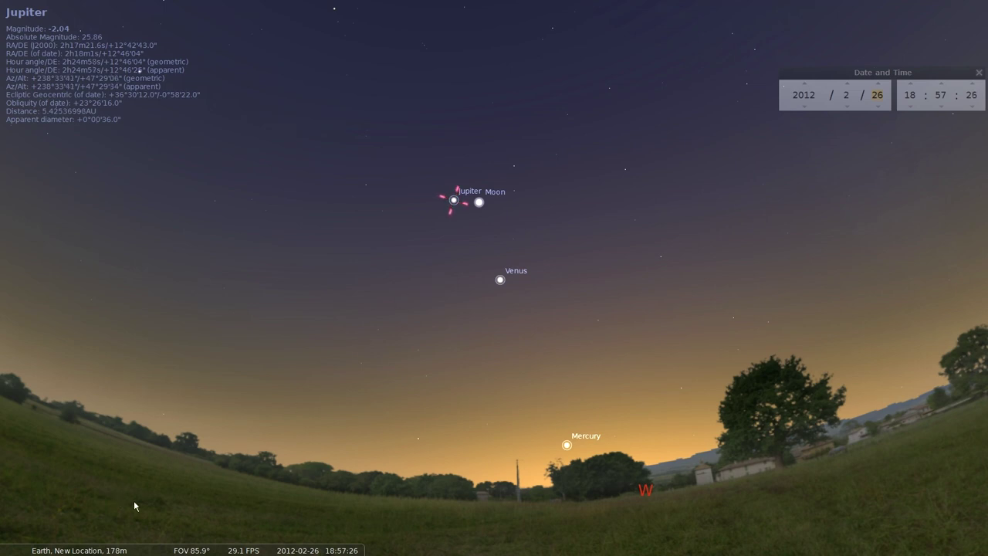
Step: Turn off the planet labels and clear the selection of Jupiter
mouse_move(166, 542)
left_click(189, 546)
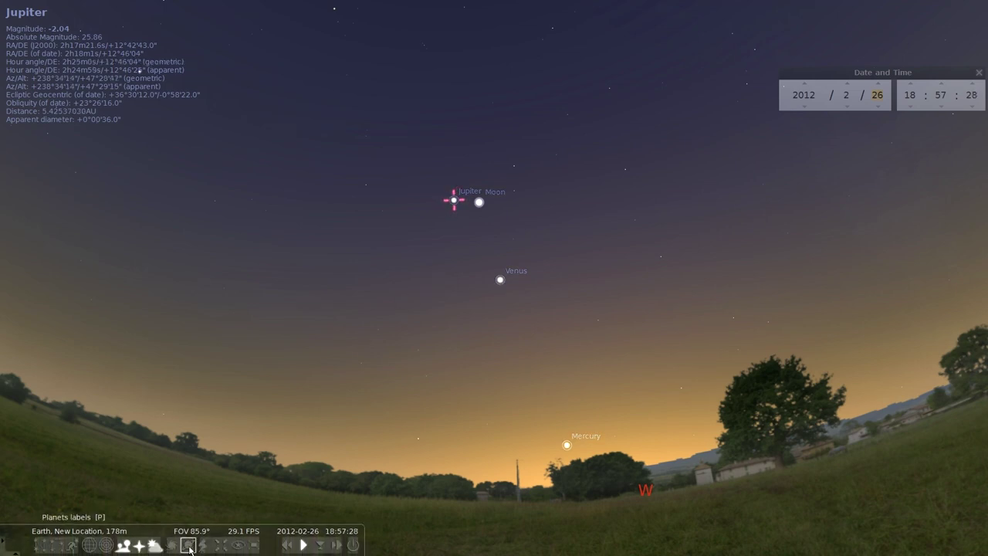
right_click(308, 347)
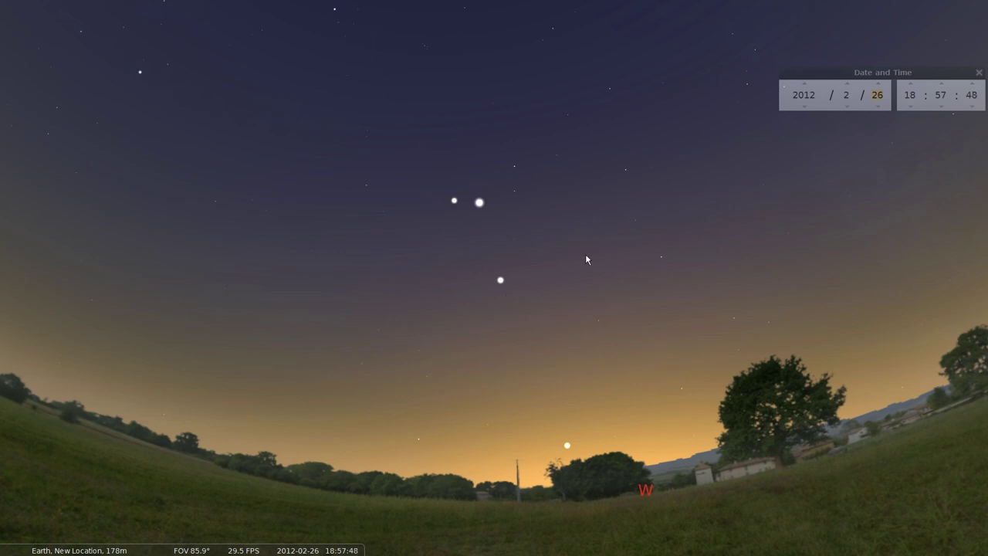
Step: Speed time forward from dusk into the night, to about 19:56, and restore the normal time rate
left_click_drag(582, 265, 656, 263)
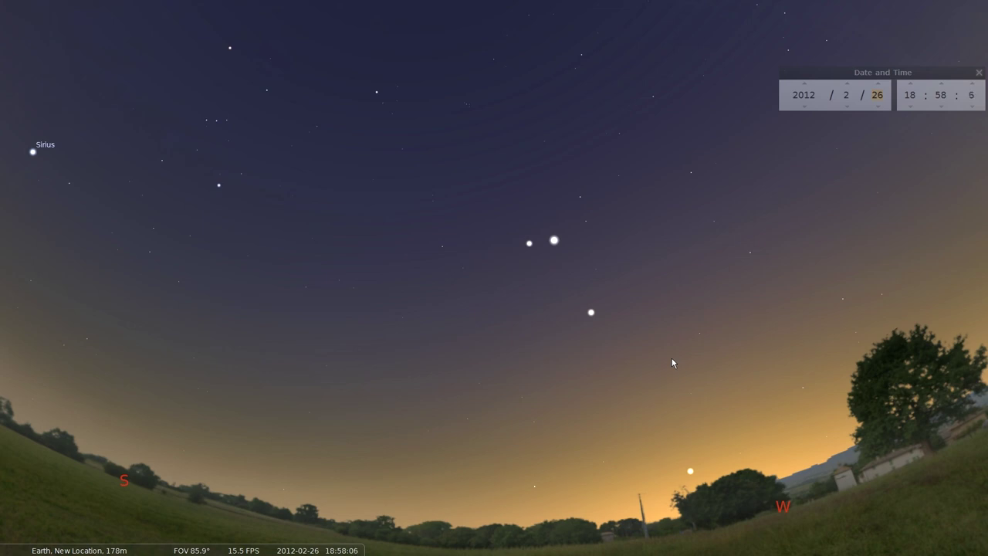
left_click_drag(684, 380, 566, 333)
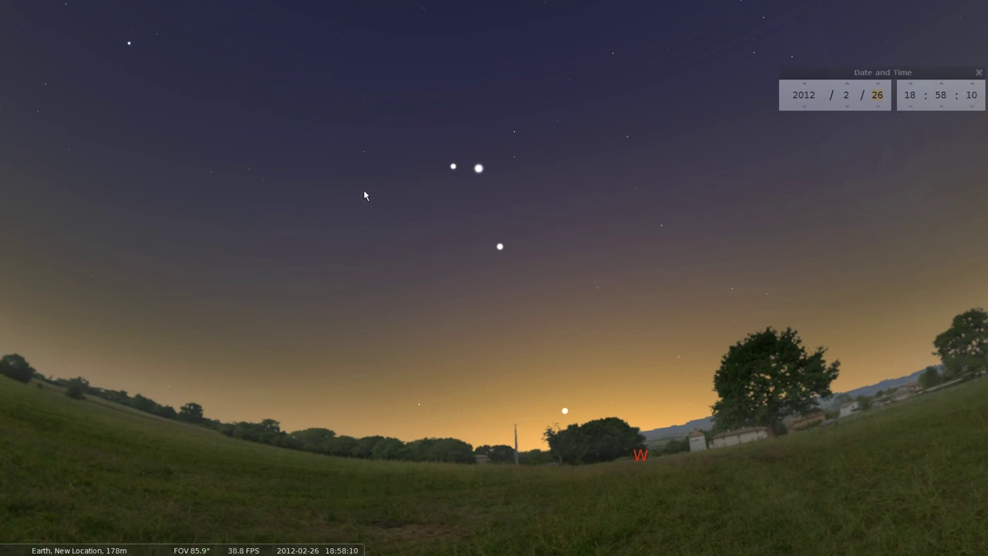
left_click(339, 546)
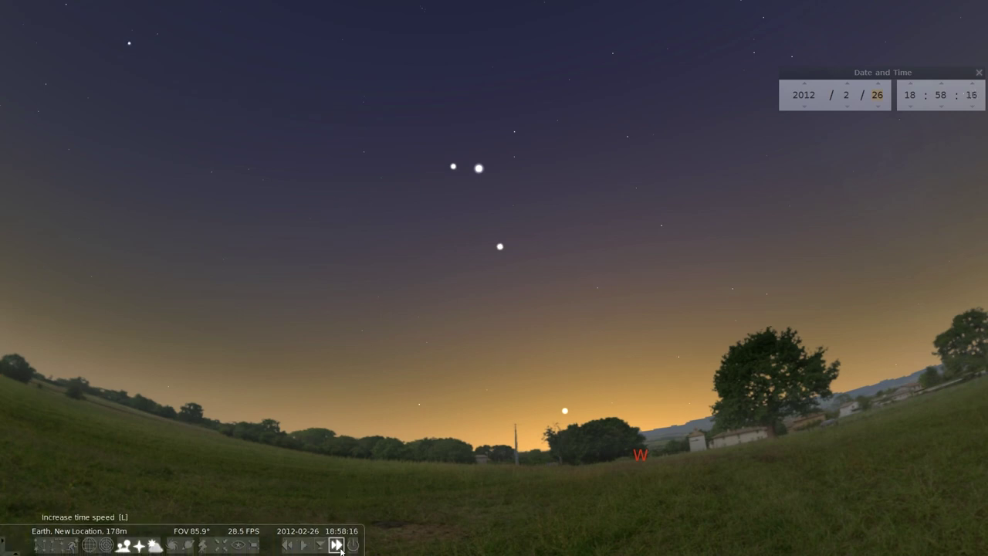
left_click(339, 547)
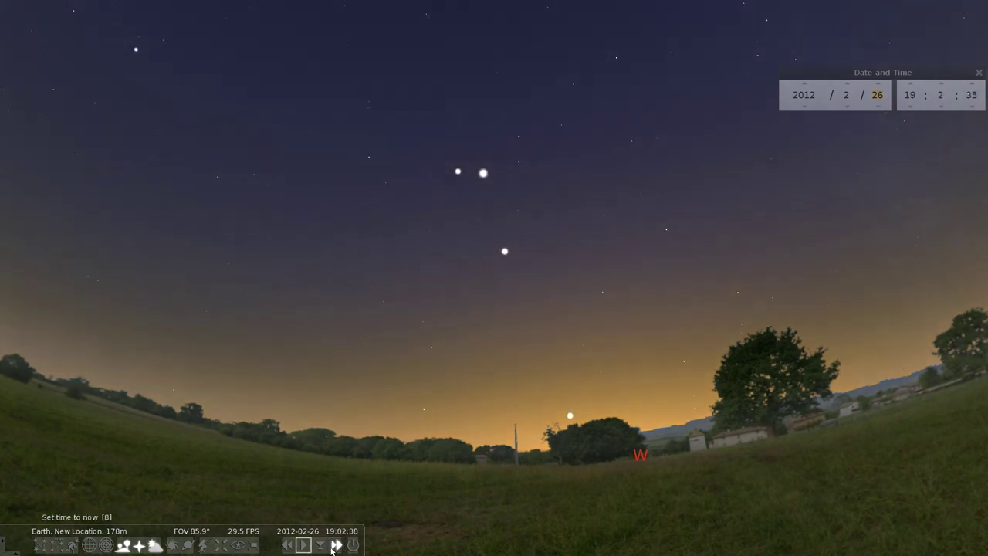
left_click(337, 546)
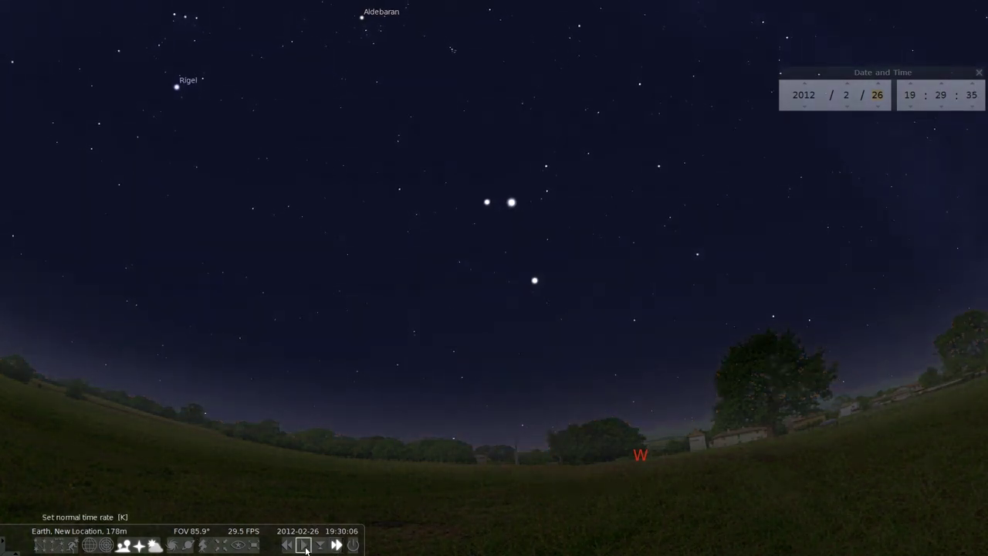
left_click(306, 546)
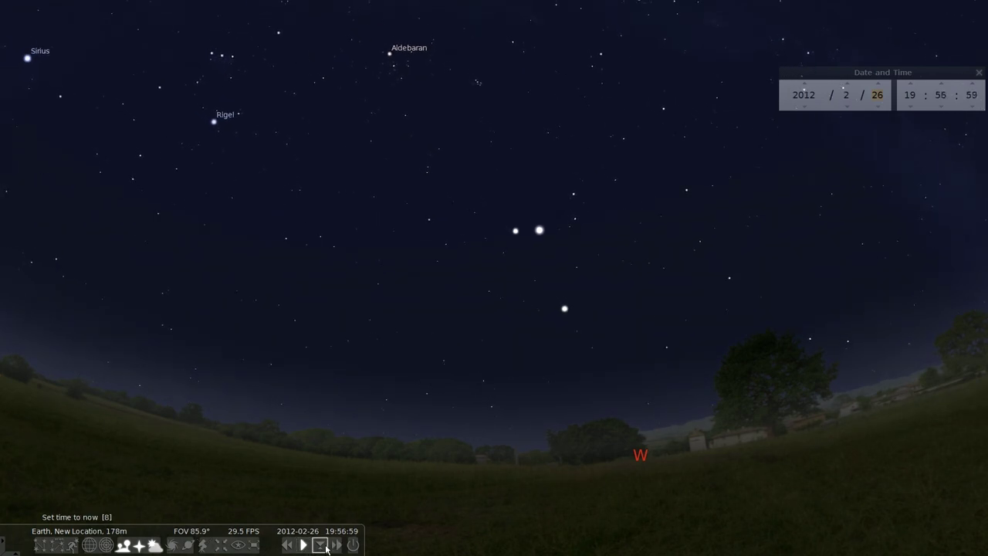
Step: Open the location settings and set the observing location to Chicago, United States
left_click_drag(348, 238, 470, 376)
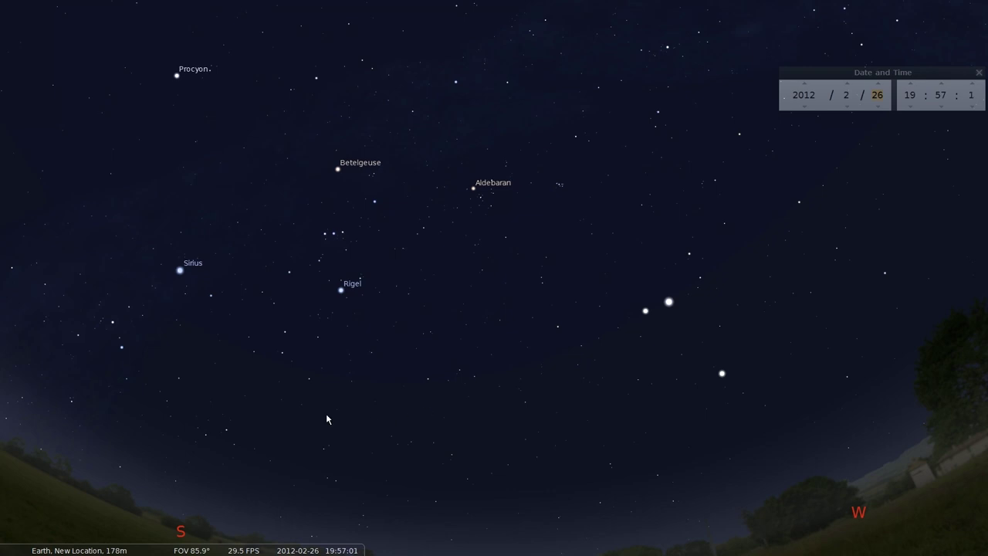
left_click_drag(329, 419, 491, 344)
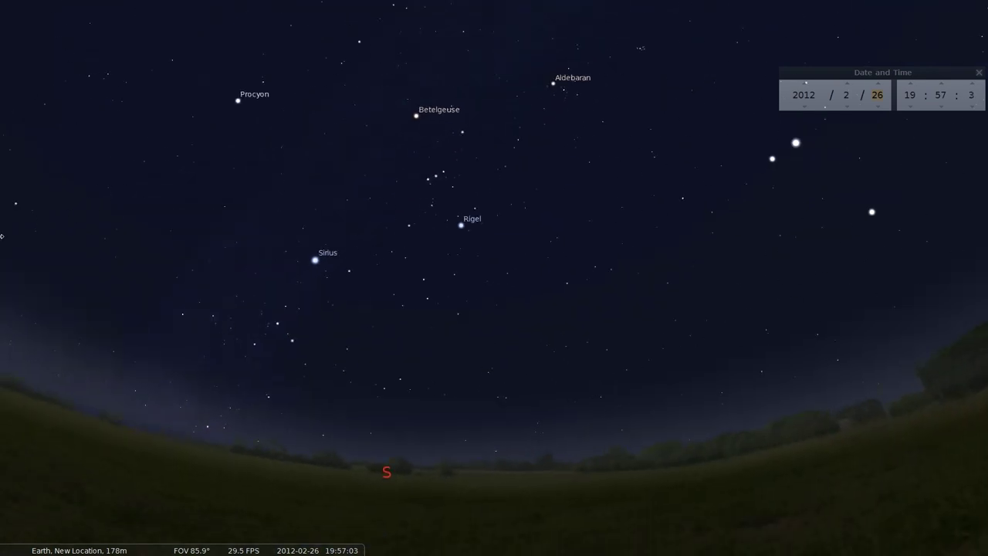
mouse_move(1, 309)
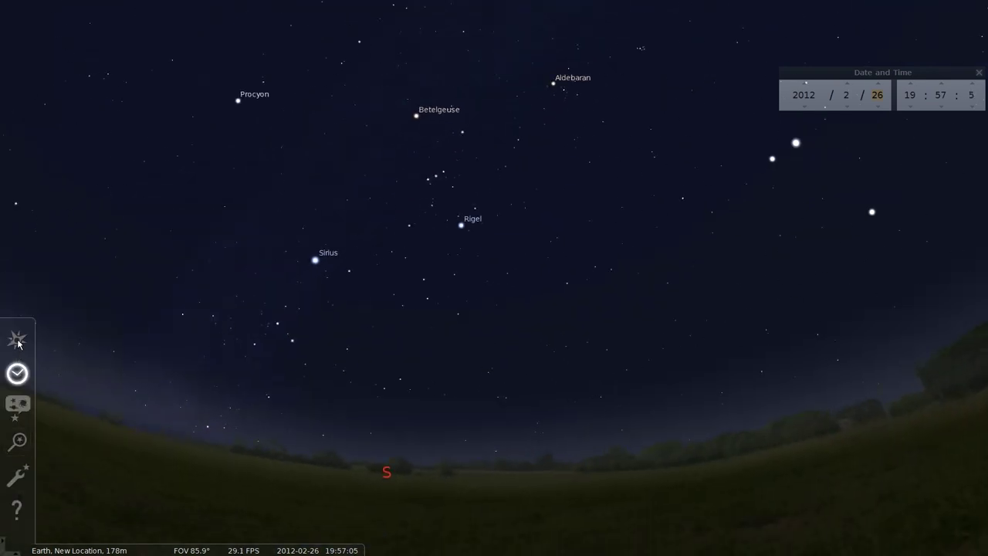
left_click(17, 340)
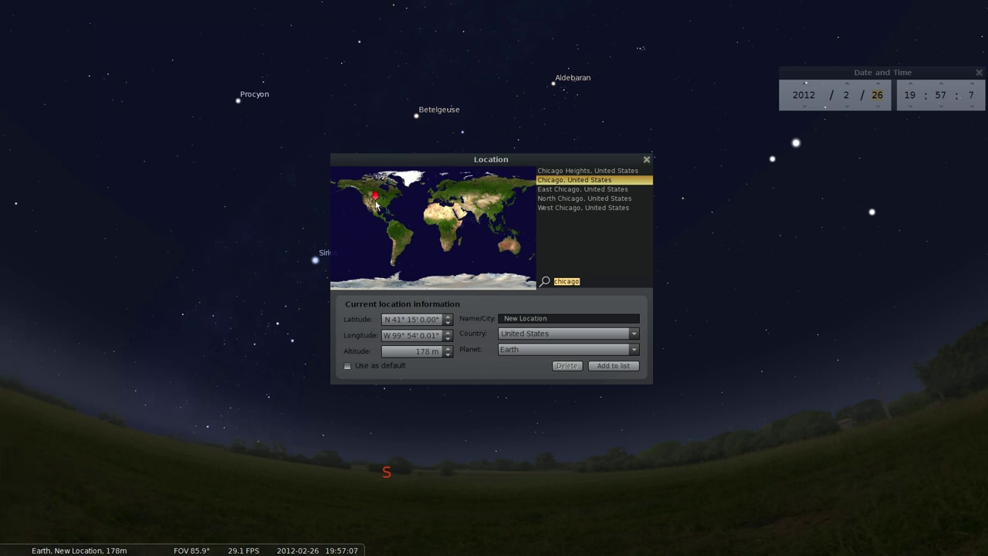
left_click(581, 182)
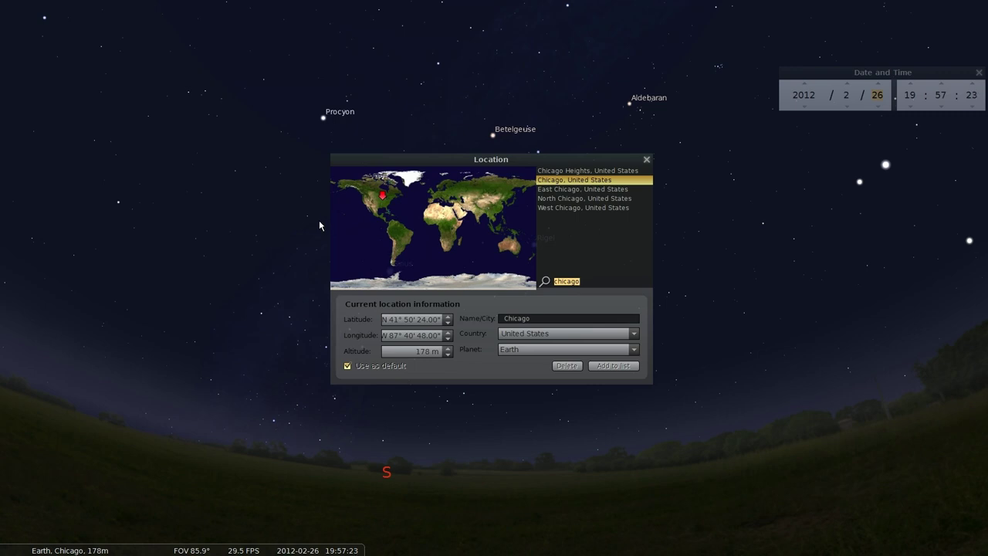
Step: Move the observing location to southeastern Australia to view the Sun in the north, and change it to southern South America
left_click(516, 249)
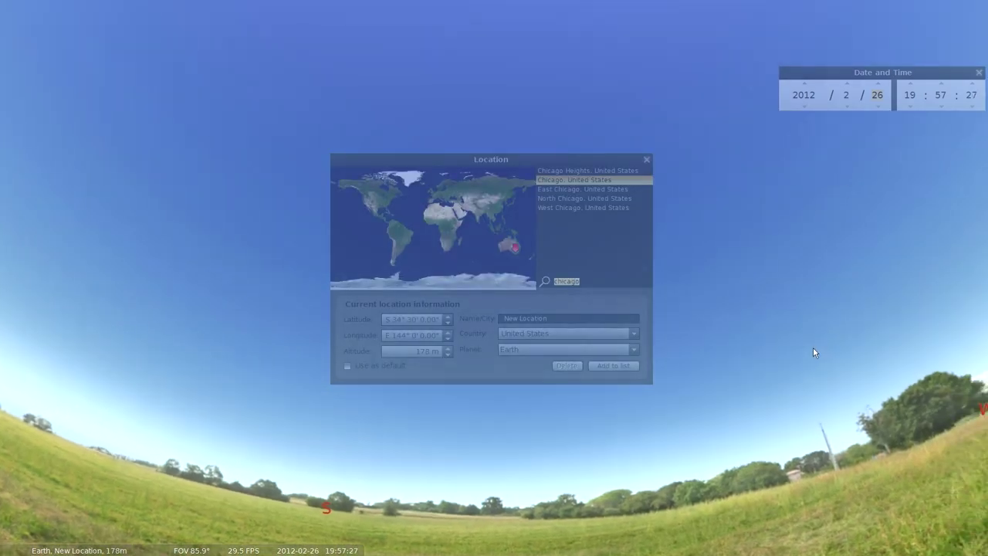
left_click_drag(822, 340, 437, 392)
mouse_move(770, 314)
left_mouse_down()
mouse_move(667, 409)
mouse_move(602, 430)
mouse_move(638, 430)
mouse_move(627, 433)
left_mouse_up()
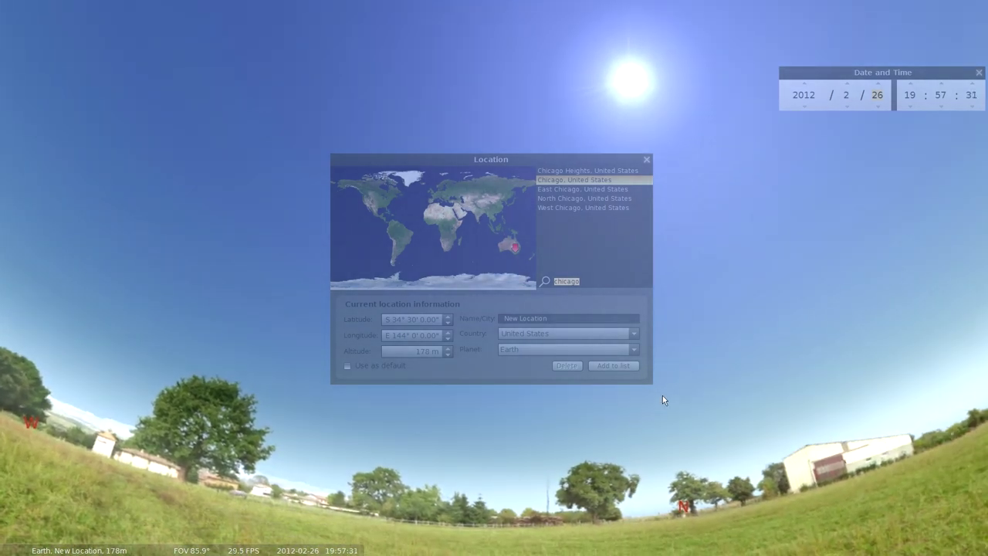
left_click(394, 255)
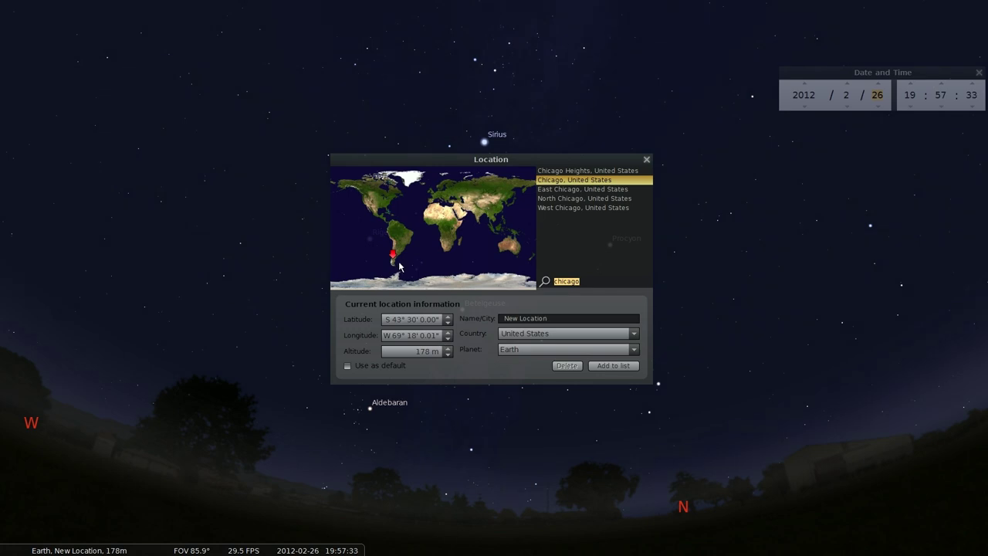
Step: Move the observing location farther south in South America and select NGC 2014 in the southern sky
left_click(393, 260)
mouse_move(261, 394)
left_mouse_down()
mouse_move(629, 347)
mouse_move(655, 368)
mouse_move(711, 478)
left_mouse_up()
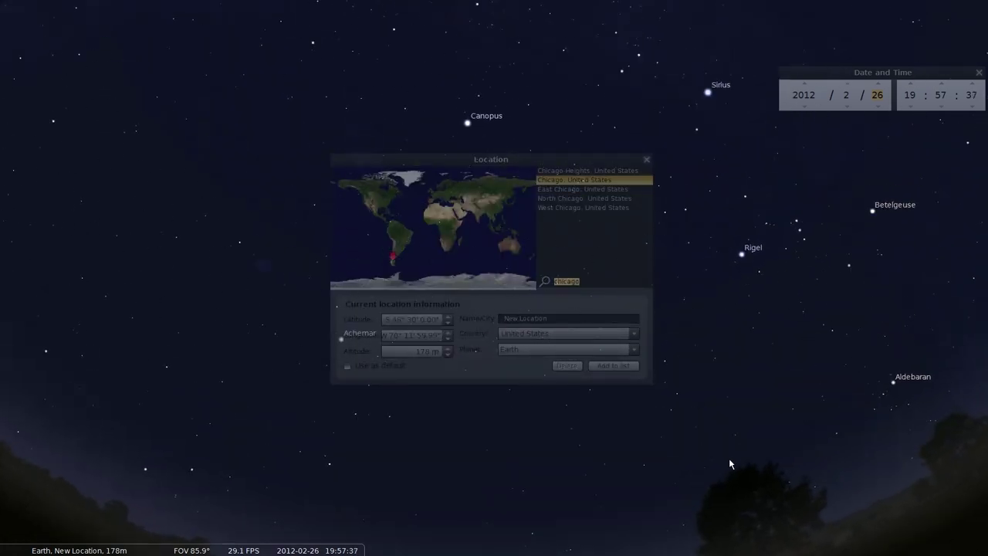
left_click_drag(240, 360, 794, 337)
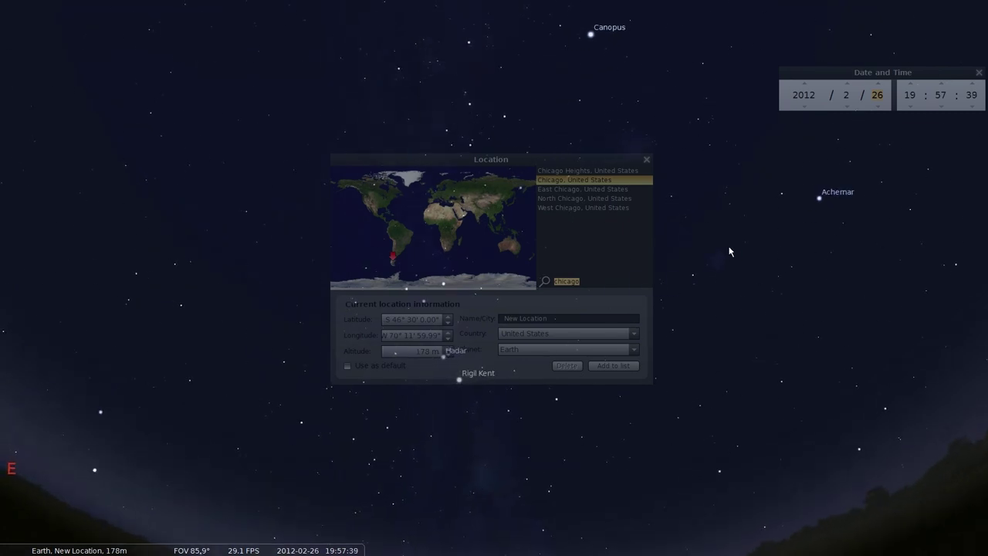
left_click_drag(617, 160, 505, 159)
left_click(631, 142)
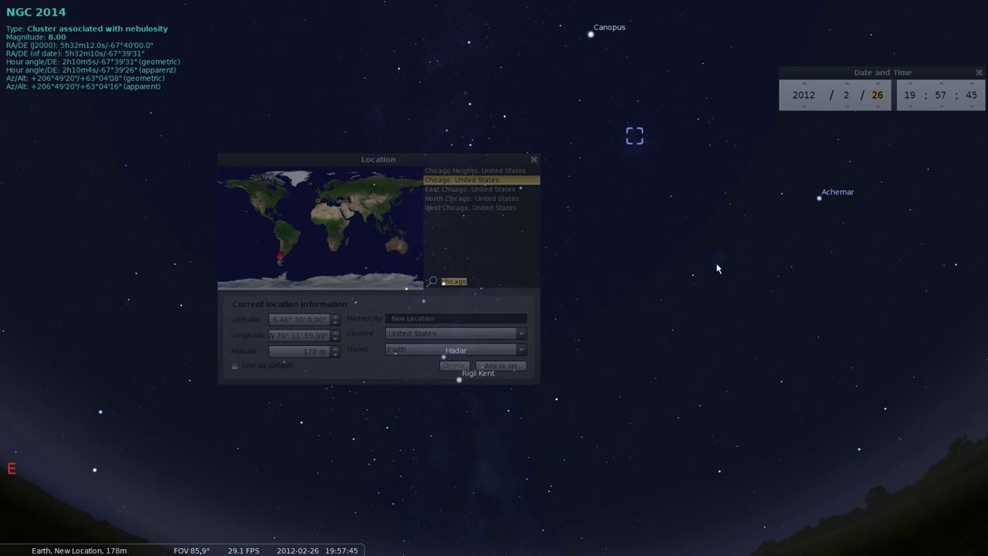
left_click_drag(194, 458, 644, 365)
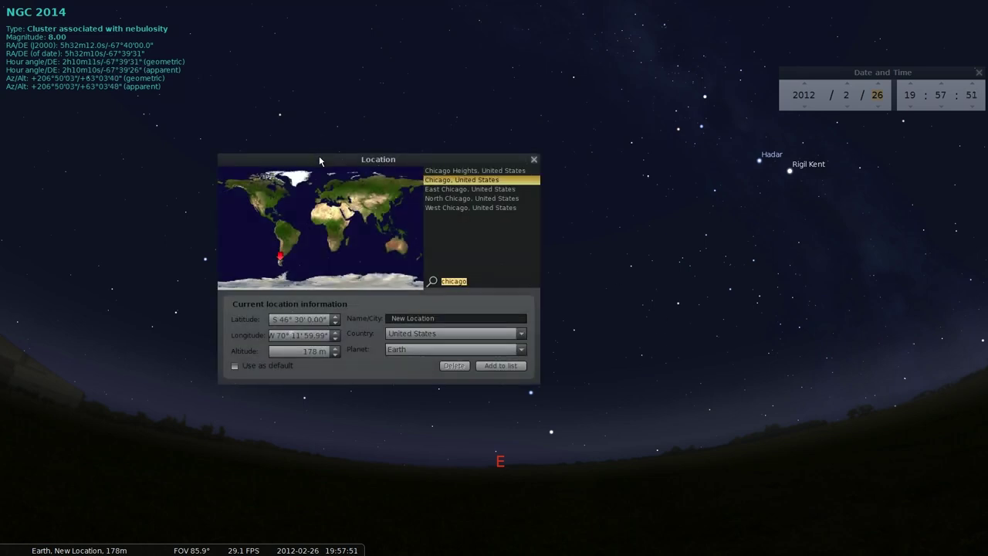
Step: Set the observing location back to Chicago, United States, and close the location settings
left_click(465, 182)
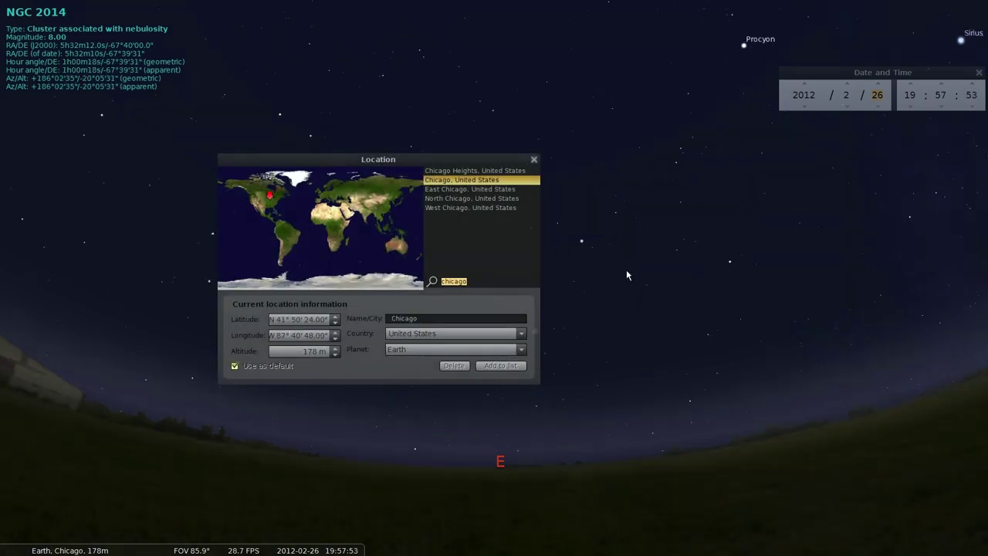
left_click_drag(826, 217, 371, 416)
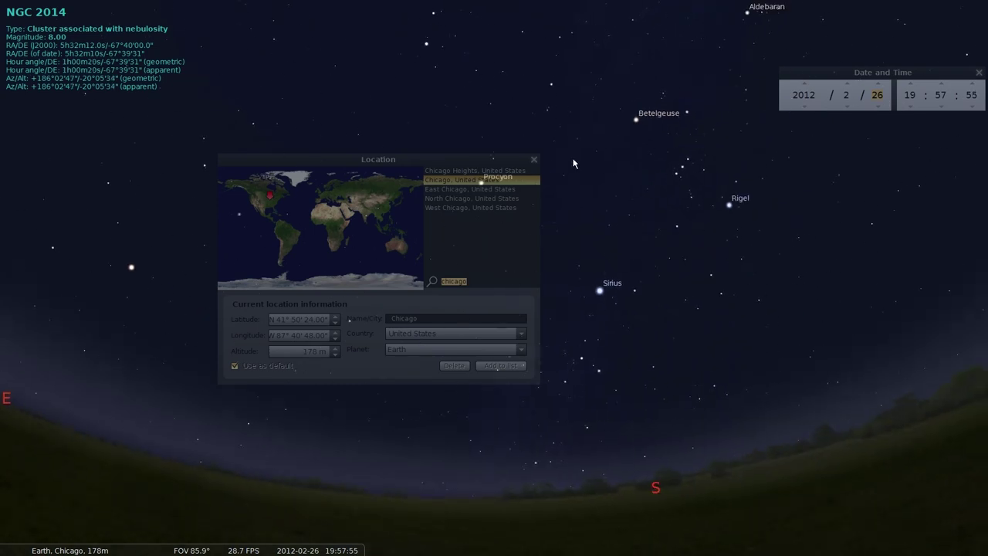
left_click(534, 159)
left_click_drag(795, 304, 292, 251)
Step: Open the sky and viewing options and move their window clear of the western sky
mouse_move(3, 383)
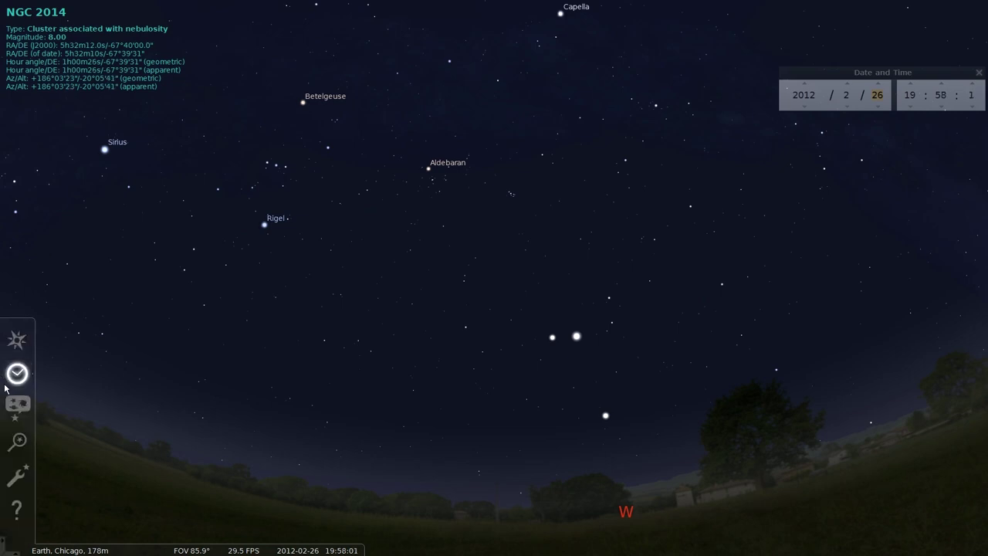
left_click(19, 409)
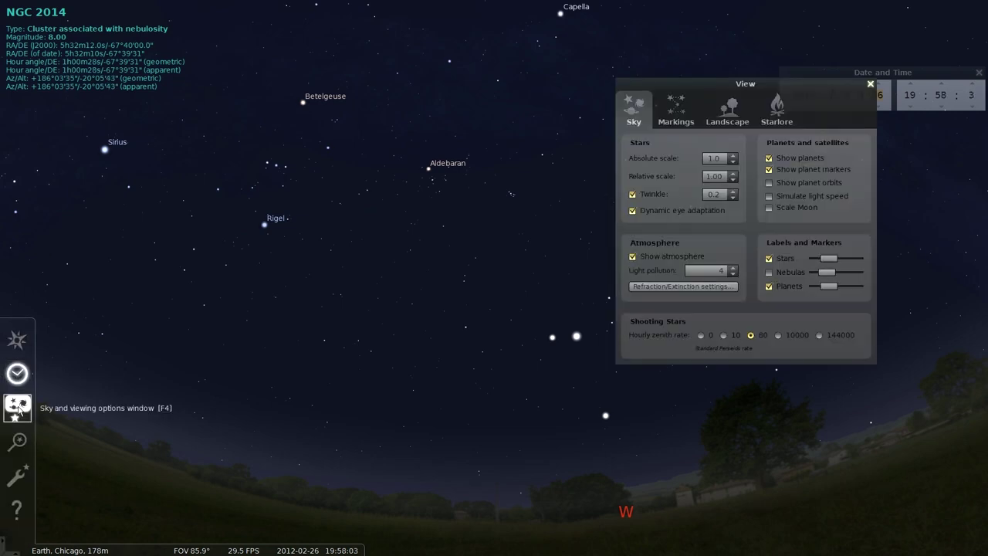
left_click_drag(797, 87, 909, 151)
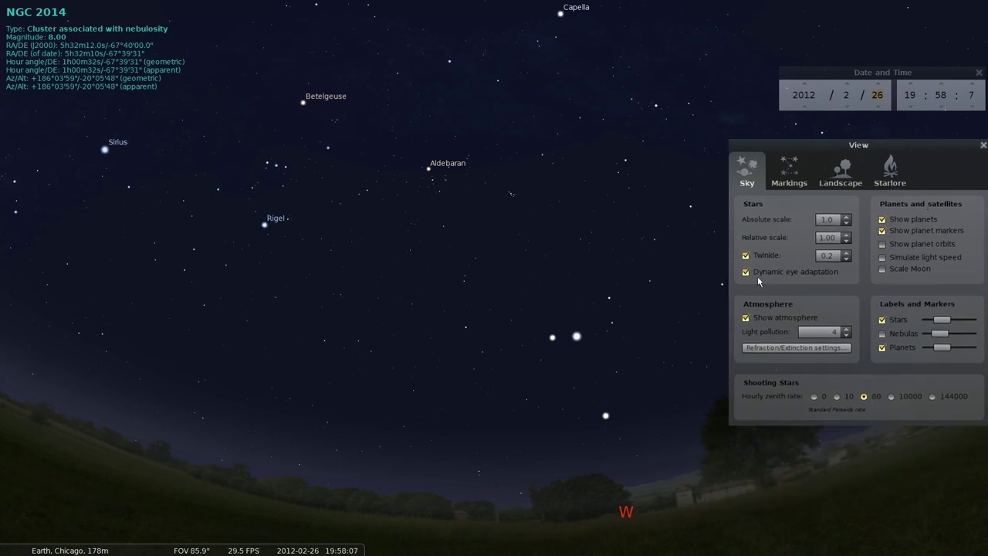
Step: Look around the Chicago night sky in several directions and clear the selection of NGC 2014
left_click_drag(686, 338, 463, 286)
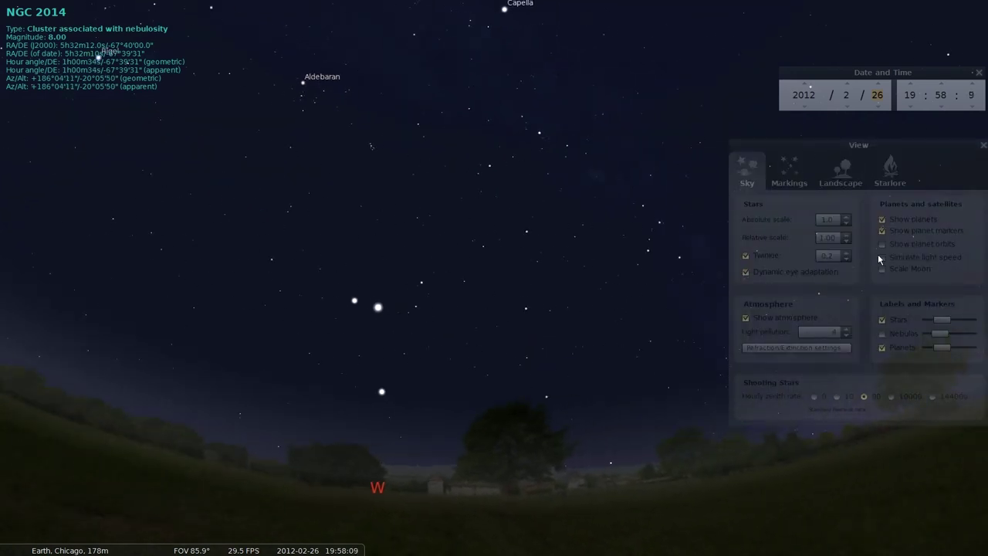
left_click_drag(525, 232, 336, 228)
left_click_drag(492, 230, 523, 357)
left_click_drag(235, 422, 399, 312)
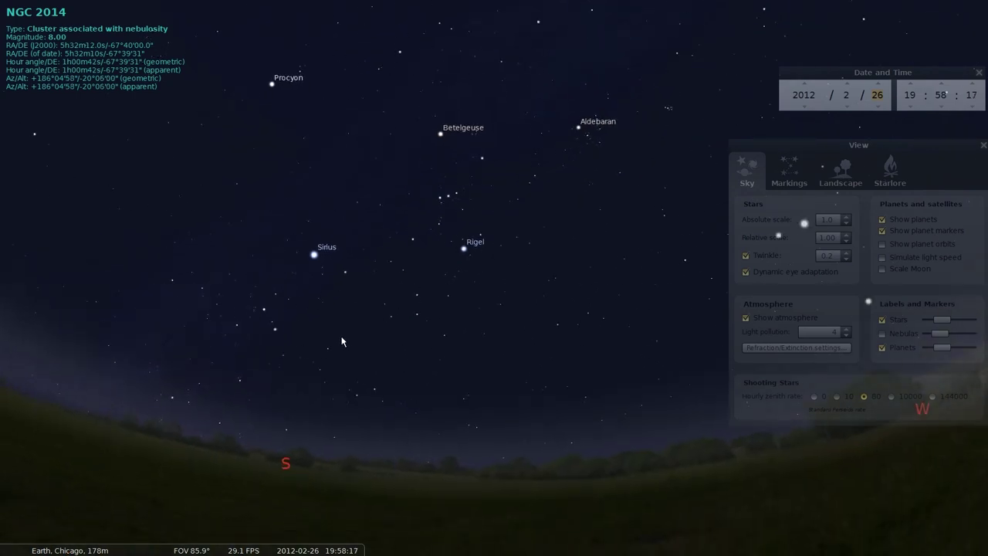
key("Right")
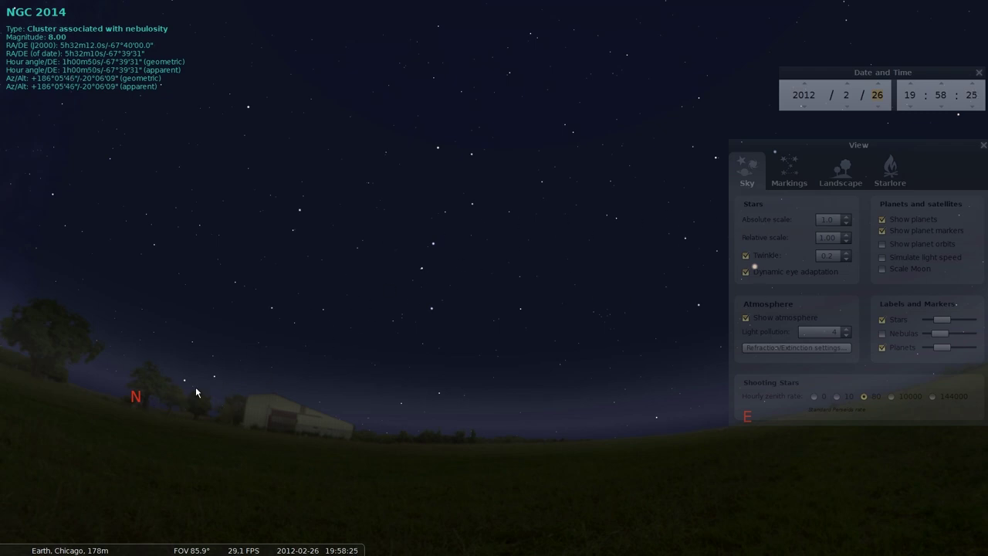
left_click(232, 224)
left_click_drag(192, 192, 342, 382)
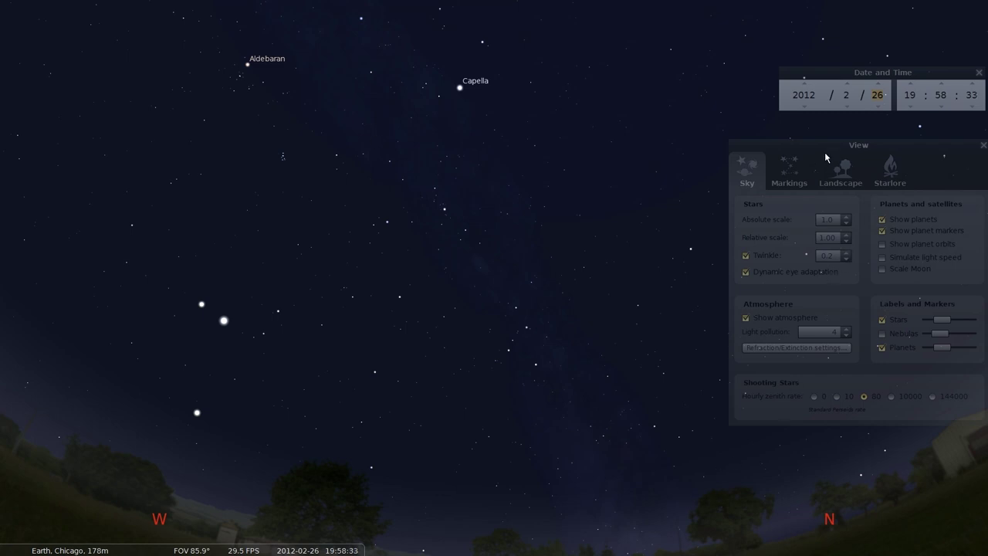
Step: Raise the star twinkle amount to 1.5 and inspect the twinkling stars around Capella and Betelgeuse
left_click(847, 252)
left_click(847, 252)
left_click(847, 253)
left_click(847, 253)
left_click(847, 253)
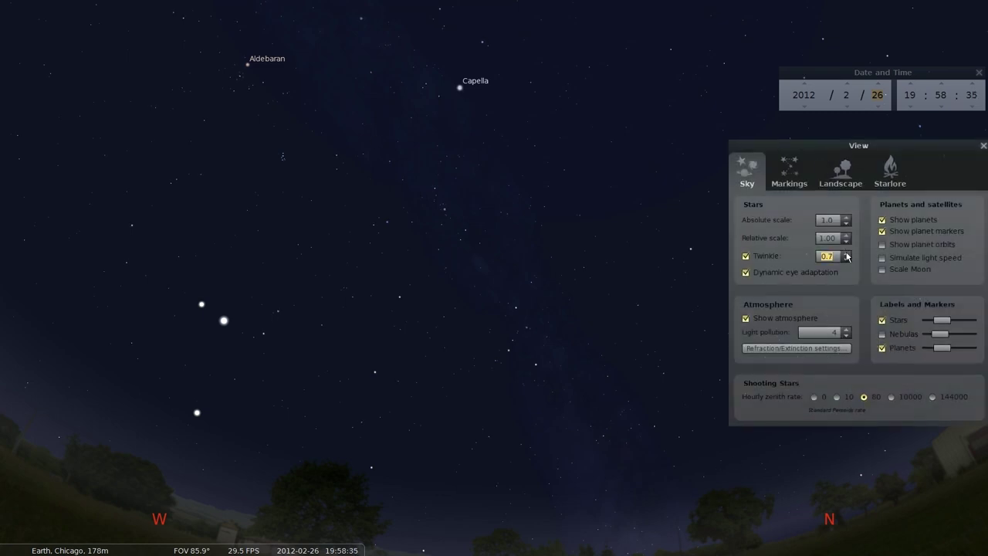
left_click(847, 253)
left_click(847, 253)
left_click(847, 253)
left_click(847, 254)
left_click_drag(454, 303, 568, 390)
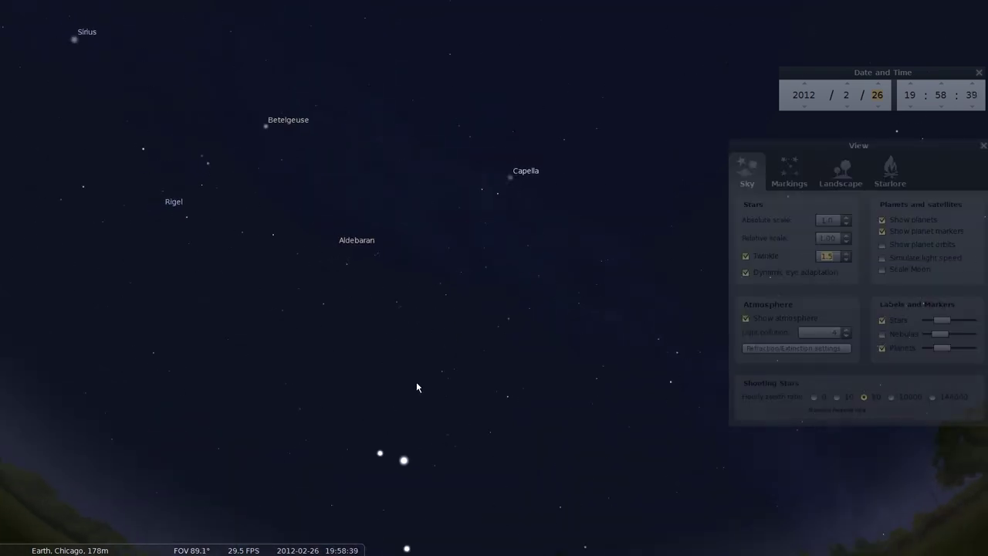
scroll(417, 386, "down", 3)
scroll(417, 386, "up", 3)
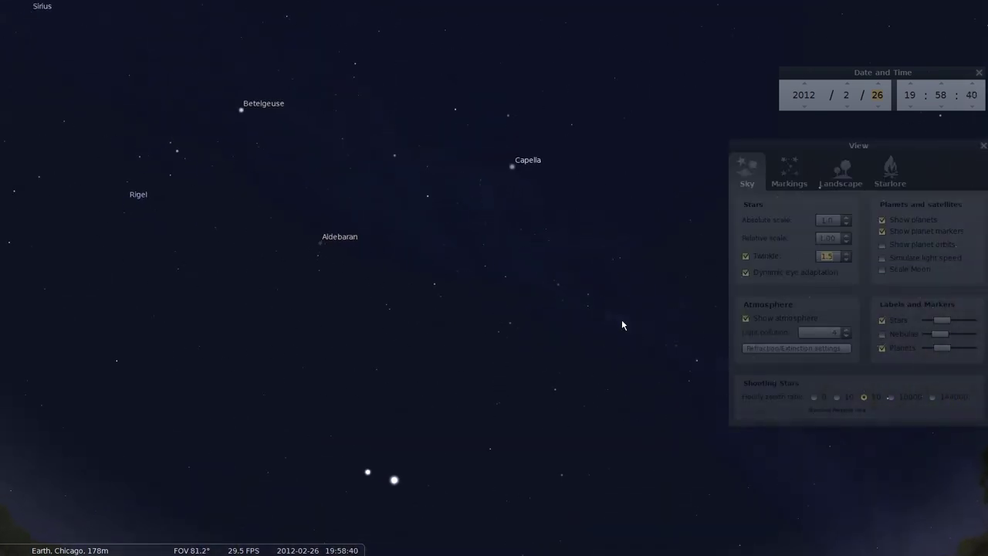
Step: Lower the star twinkle amount to 0.2 and switch twinkling off and back on
left_click(847, 261)
left_click(846, 260)
left_click(846, 260)
left_click(846, 260)
left_click(846, 260)
left_click(847, 261)
left_click(847, 260)
left_click(846, 260)
left_click(847, 260)
left_click(846, 261)
left_click(847, 260)
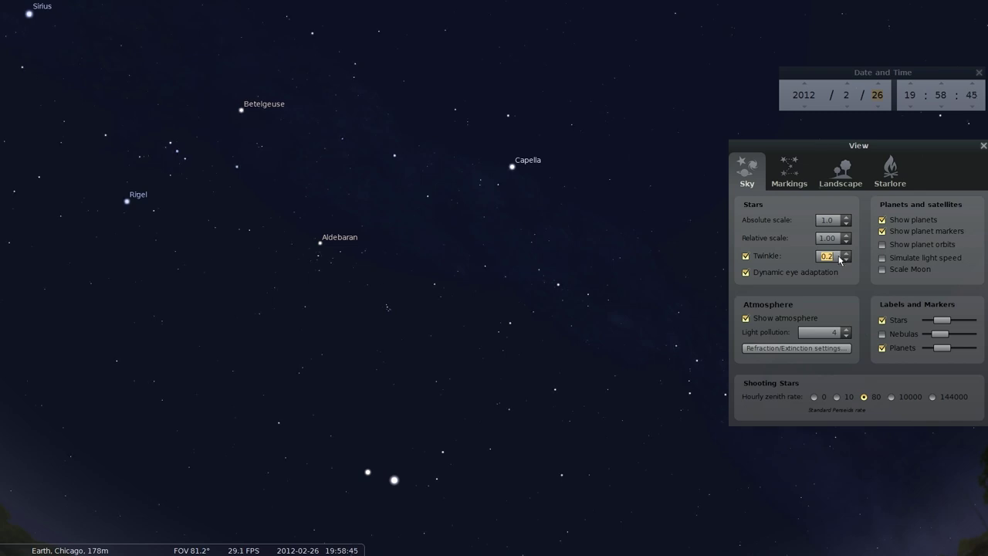
left_click(746, 257)
left_click(746, 256)
Step: Raise the atmosphere's light pollution level to 8 while viewing the western sky
left_click_drag(588, 357, 519, 285)
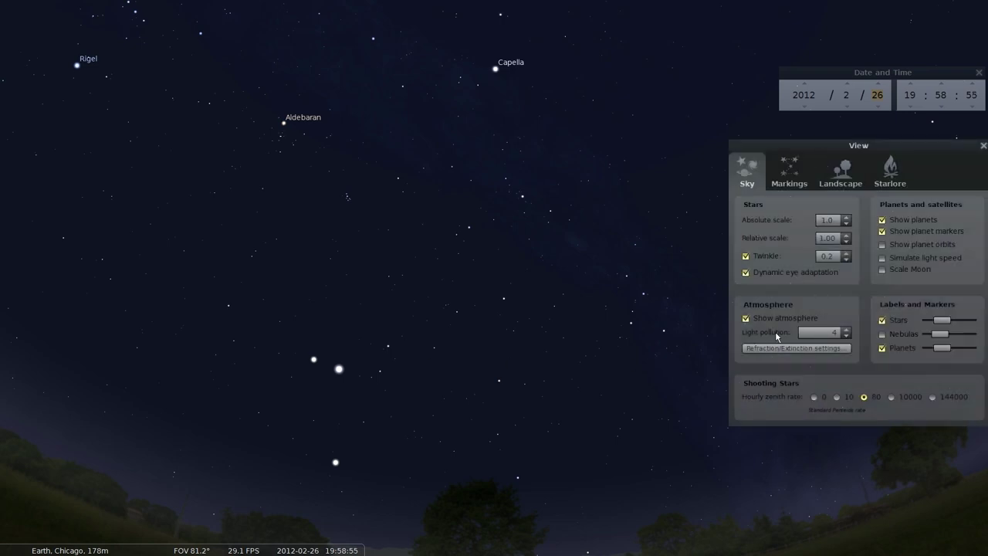
left_click(847, 329)
left_click(847, 329)
left_click(847, 328)
left_click(847, 329)
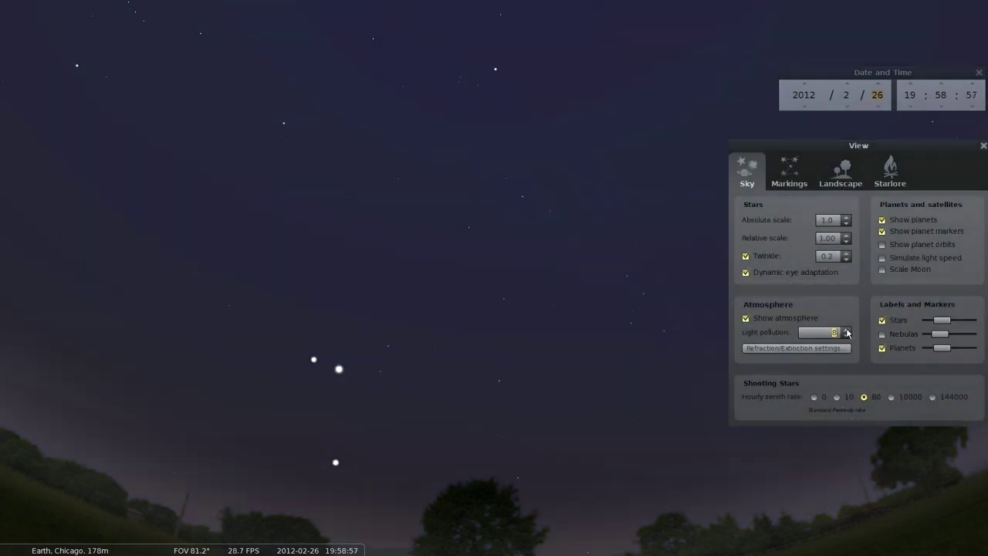
left_click(847, 335)
Step: Examine which stars and planets can be seen through heavy light pollution, from high overhead to the southern and western horizon
key("Up")
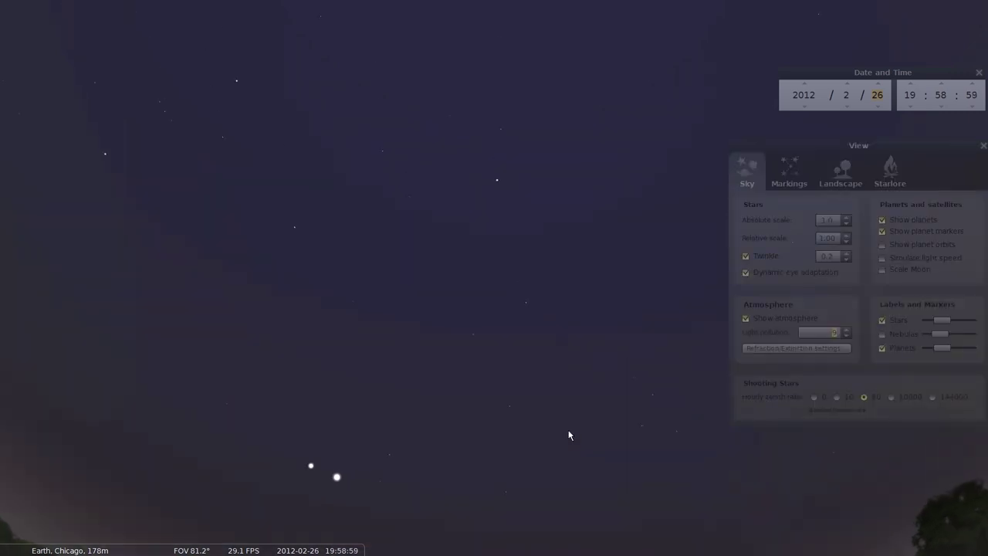
key("Left")
key("Down")
key("Left")
key("Up")
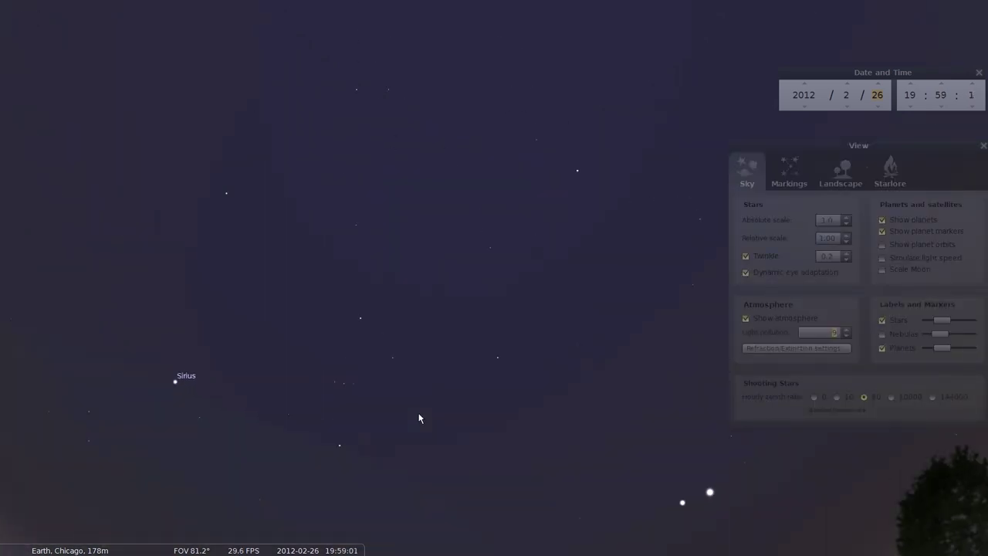
left_click_drag(419, 417, 490, 171)
left_click_drag(257, 287, 342, 302)
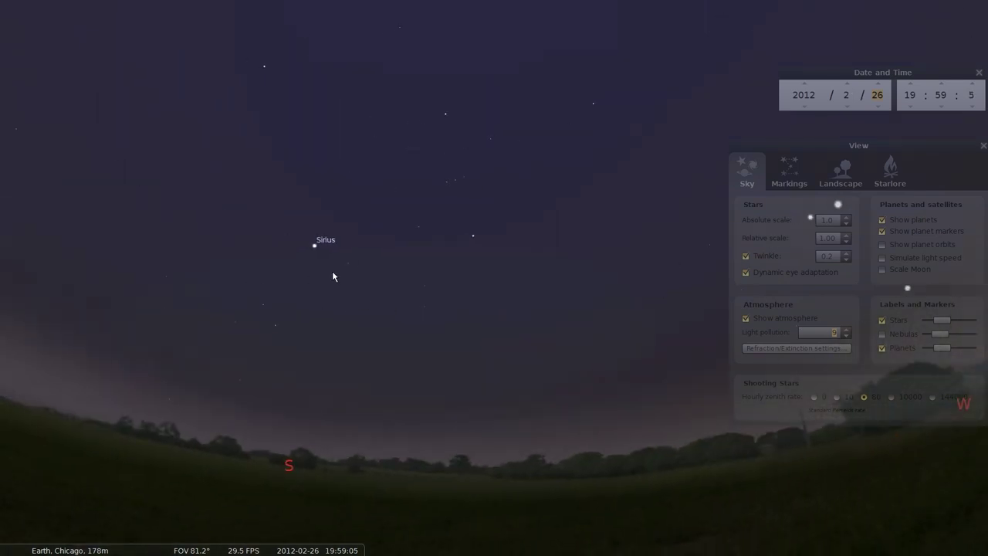
left_click_drag(606, 332, 365, 326)
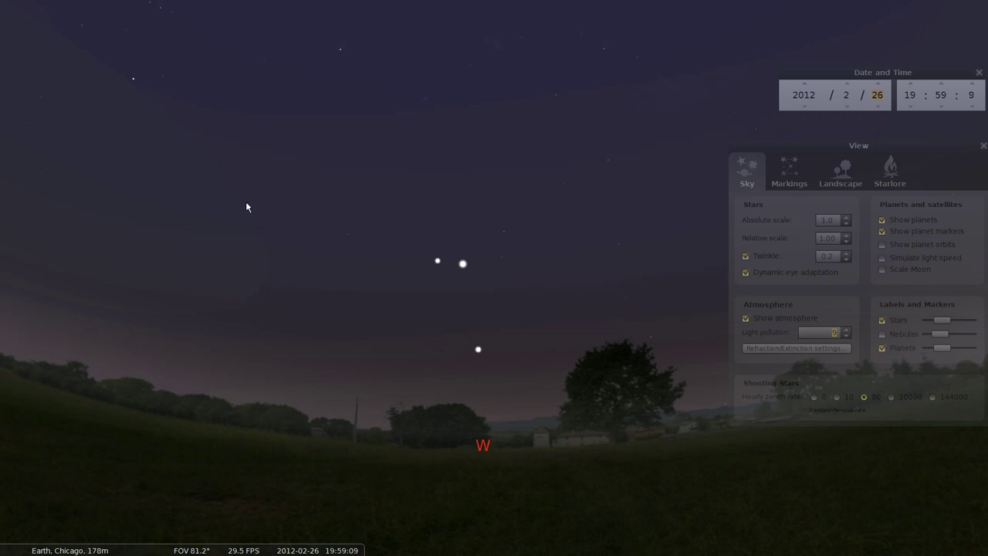
left_click_drag(247, 205, 395, 408)
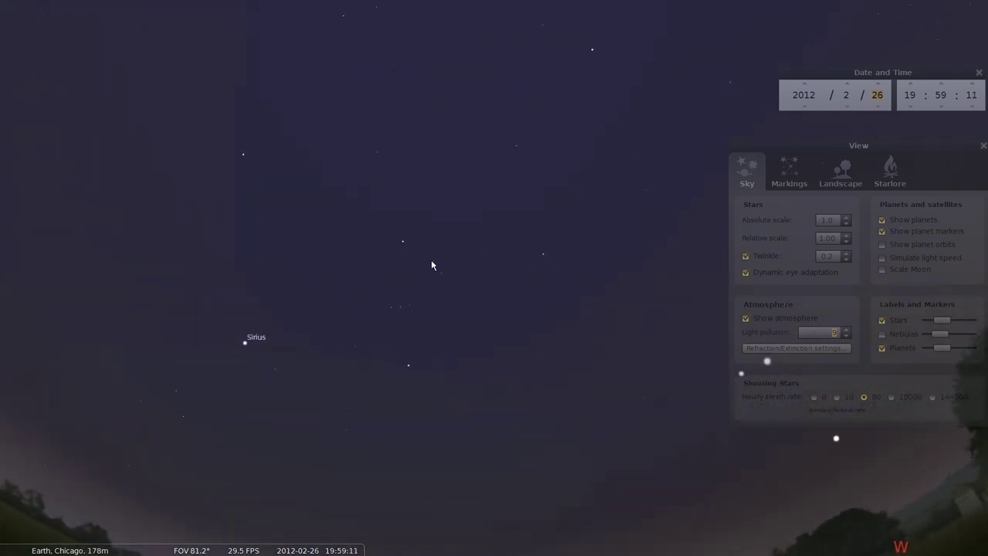
mouse_move(237, 217)
left_mouse_down()
mouse_move(518, 271)
mouse_move(538, 227)
mouse_move(452, 214)
mouse_move(497, 212)
left_mouse_up()
key("Right")
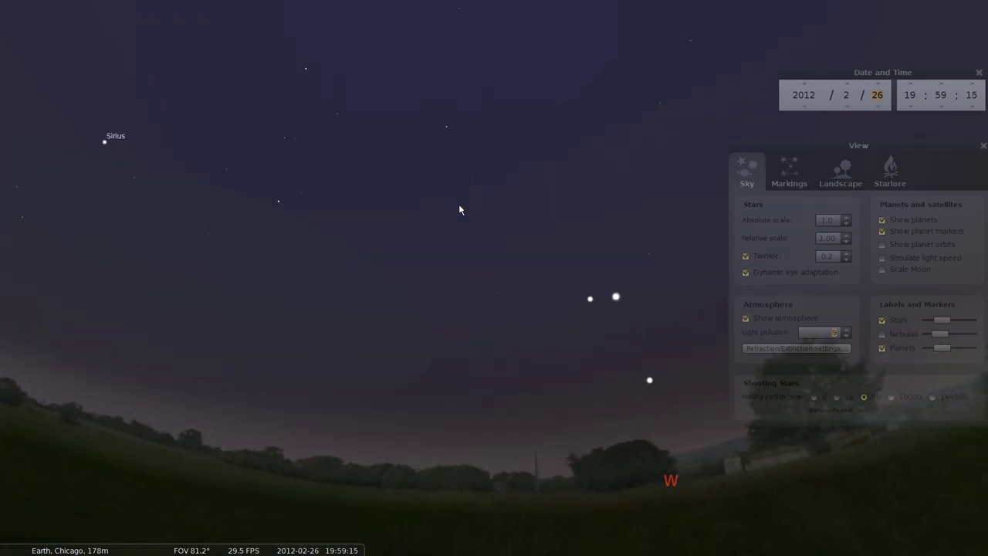
Step: Lower the light pollution level to 7 and examine the sky overhead and toward the north, west and south
left_click(846, 260)
left_click(847, 254)
left_click(846, 336)
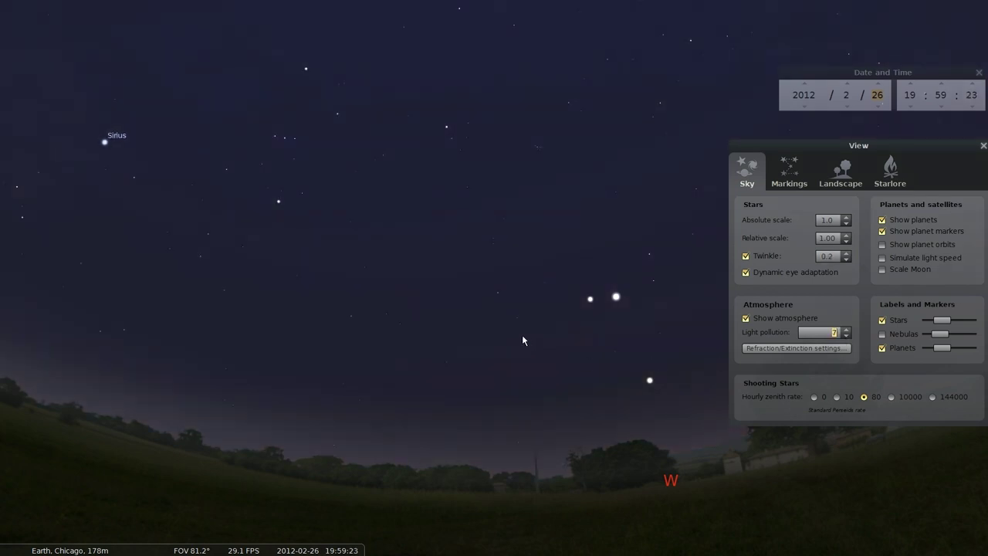
key("Up")
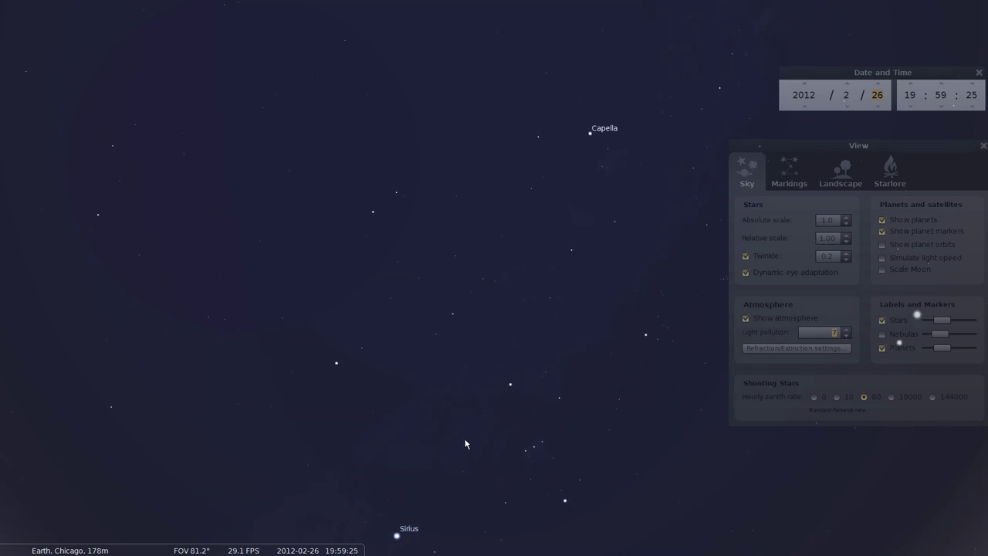
key("Down")
key("Right")
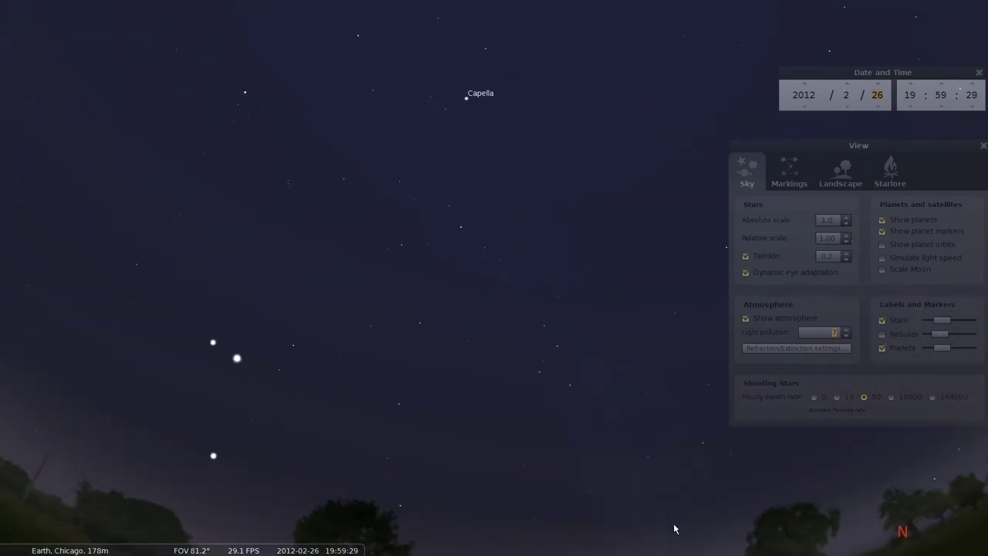
left_click_drag(447, 452, 563, 214)
left_click_drag(165, 236, 500, 316)
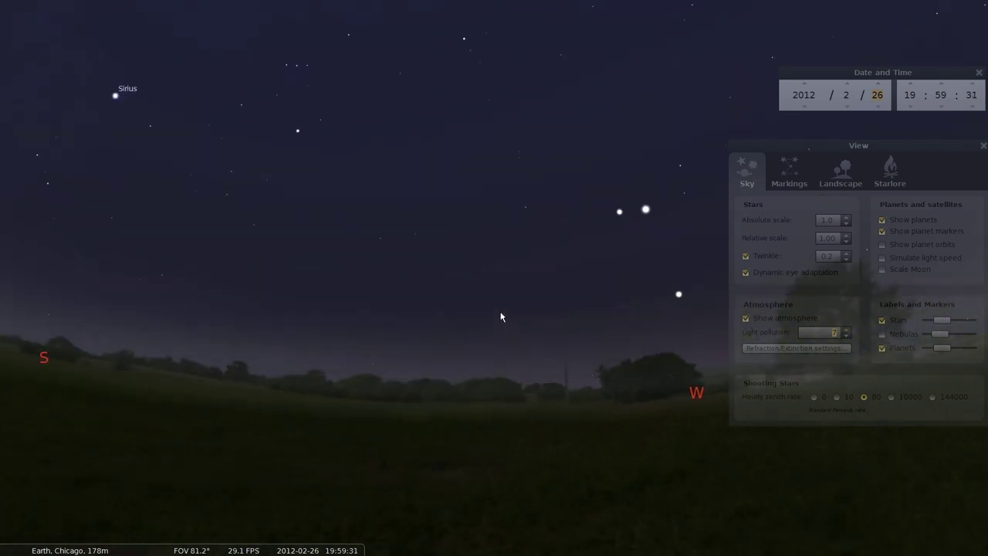
left_click_drag(283, 230, 396, 376)
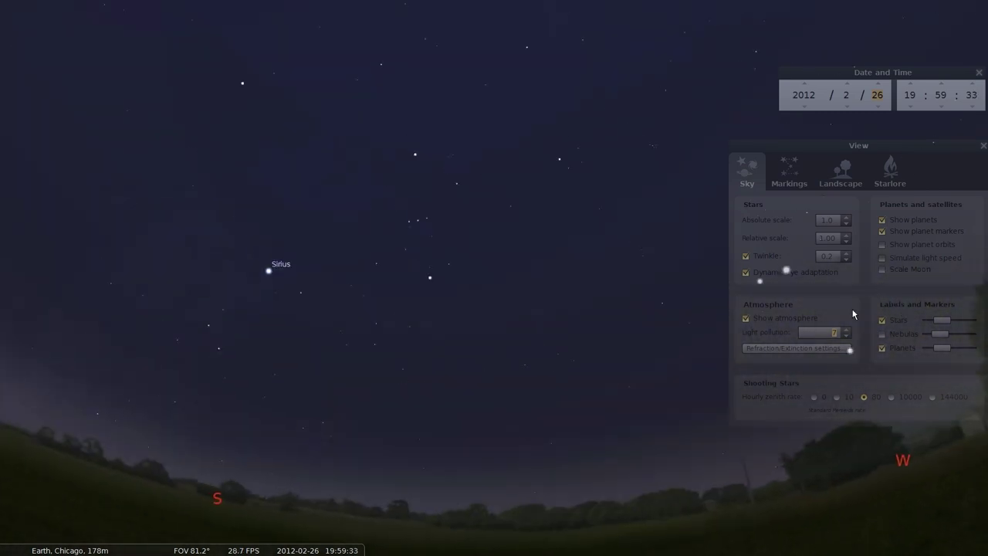
Step: Lower the light pollution level to 5 and view the sky from Sirius across to the west
left_click(846, 335)
left_click(846, 335)
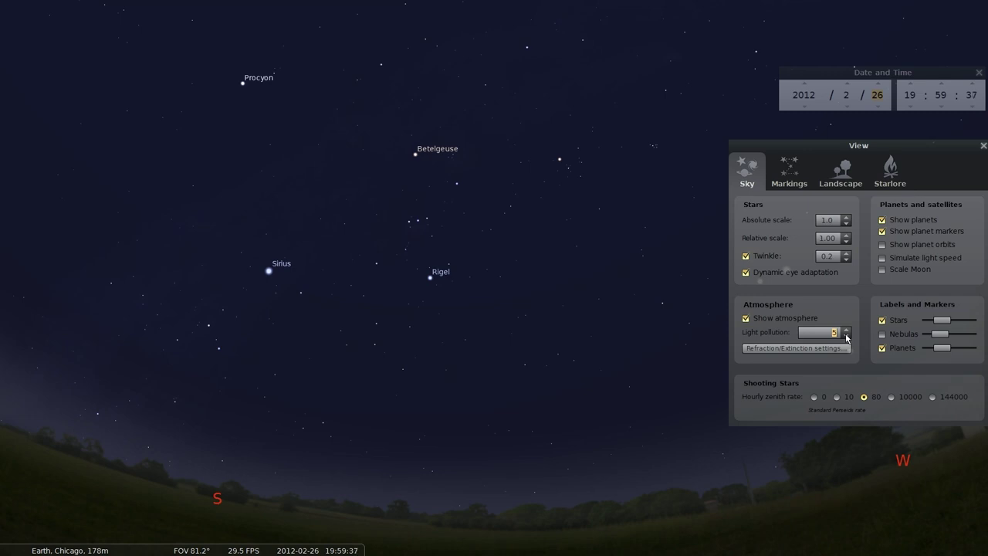
mouse_move(560, 222)
left_mouse_down()
mouse_move(536, 401)
mouse_move(386, 245)
left_mouse_up()
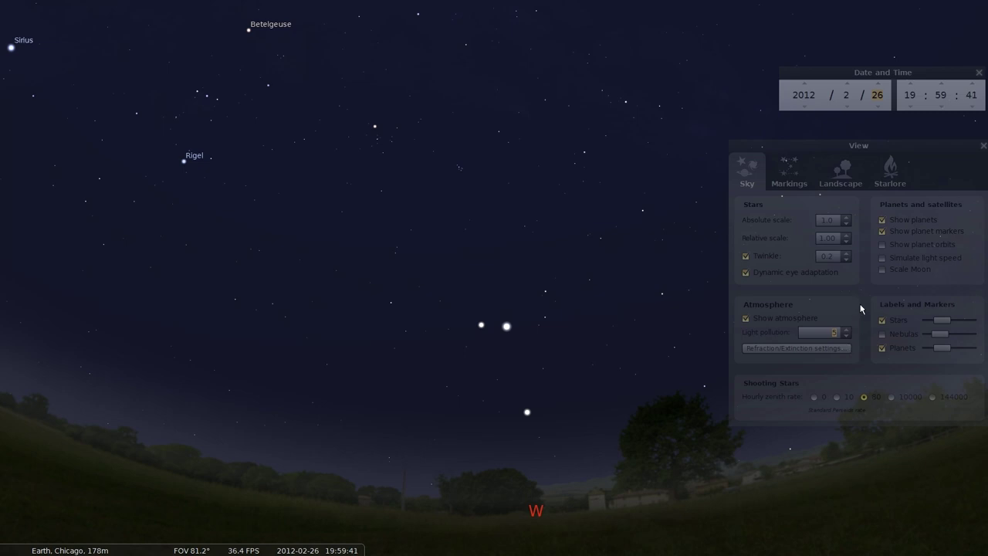
Step: Lower the light pollution level to 1 and view the Milky Way around Capella and Mirphak
left_click(846, 337)
left_click(847, 337)
left_click(846, 336)
left_click(847, 336)
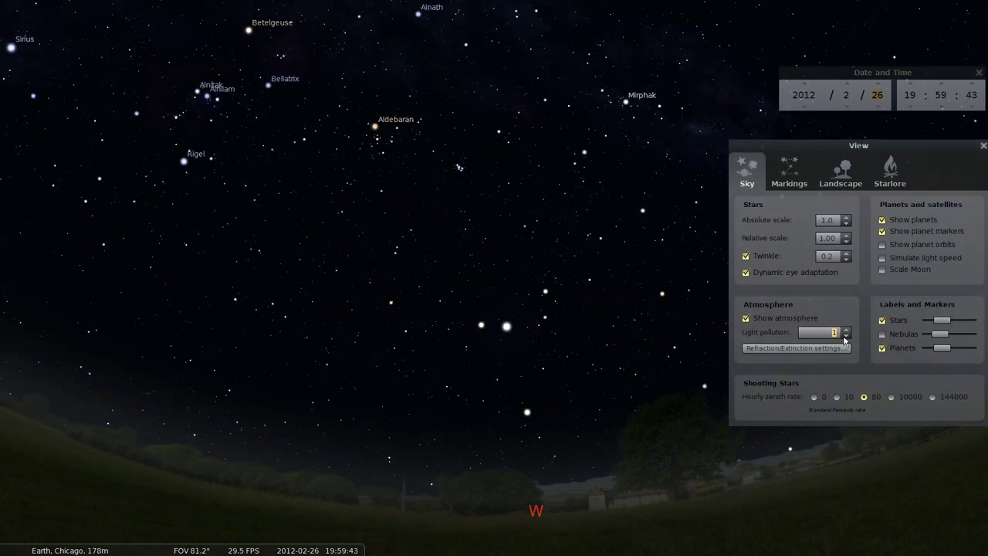
left_click_drag(695, 317, 326, 305)
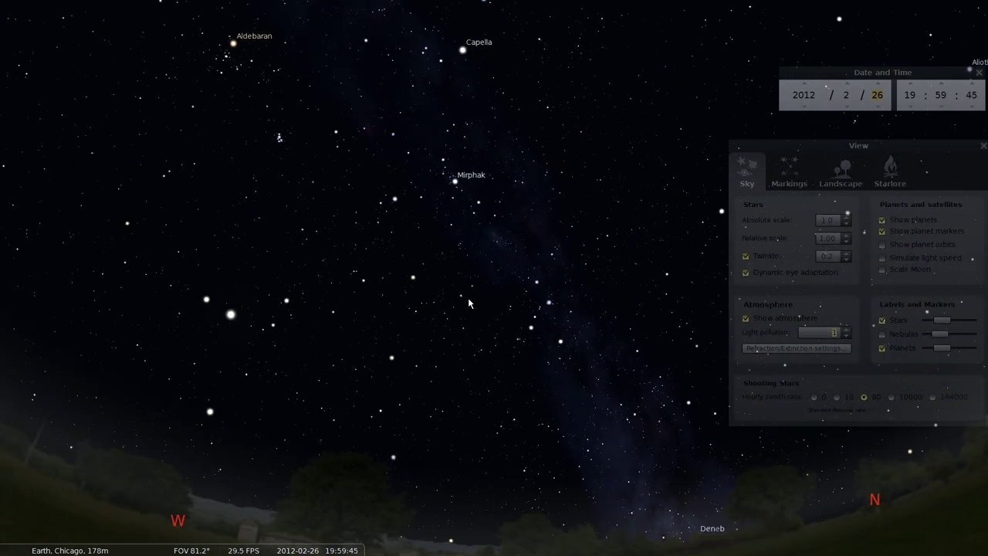
left_click_drag(527, 428, 469, 270)
left_click_drag(513, 226, 431, 344)
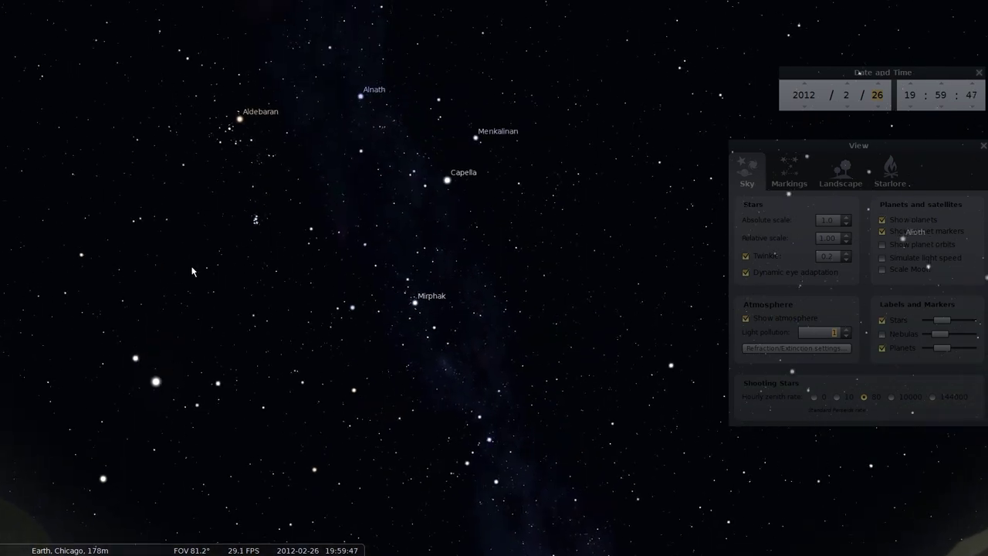
Step: Raise the light pollution level to 5 and view the sky around Orion, Sirius and Procyon above the southern horizon
left_click_drag(192, 271, 347, 164)
left_click_drag(154, 320, 444, 330)
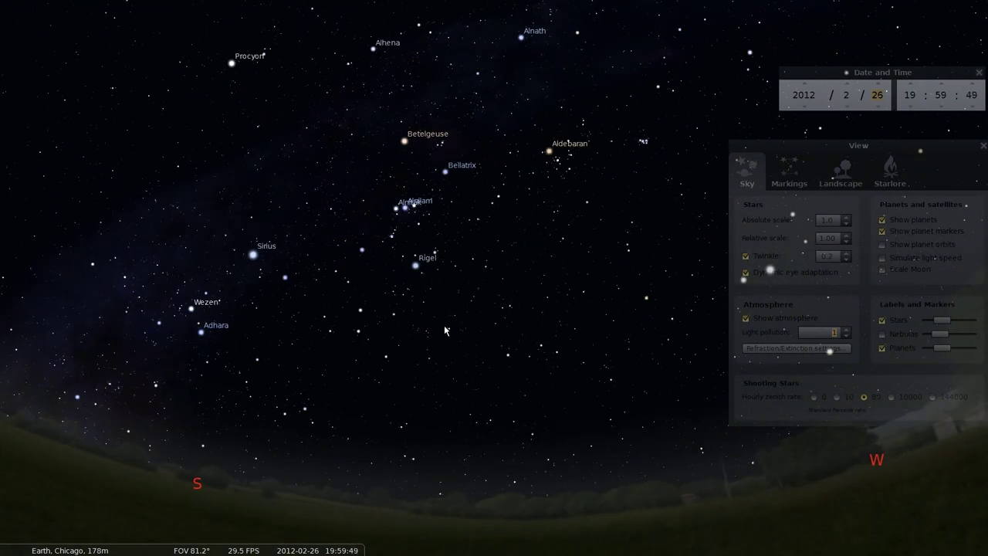
left_click(846, 329)
left_click(846, 329)
left_click(846, 329)
left_click(846, 330)
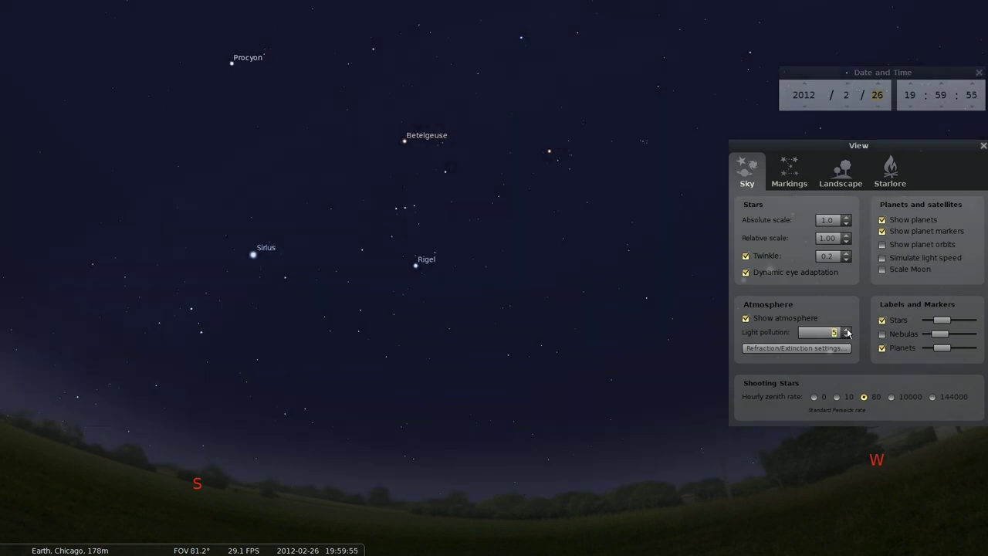
left_click_drag(554, 269, 184, 235)
left_click_drag(246, 215, 564, 249)
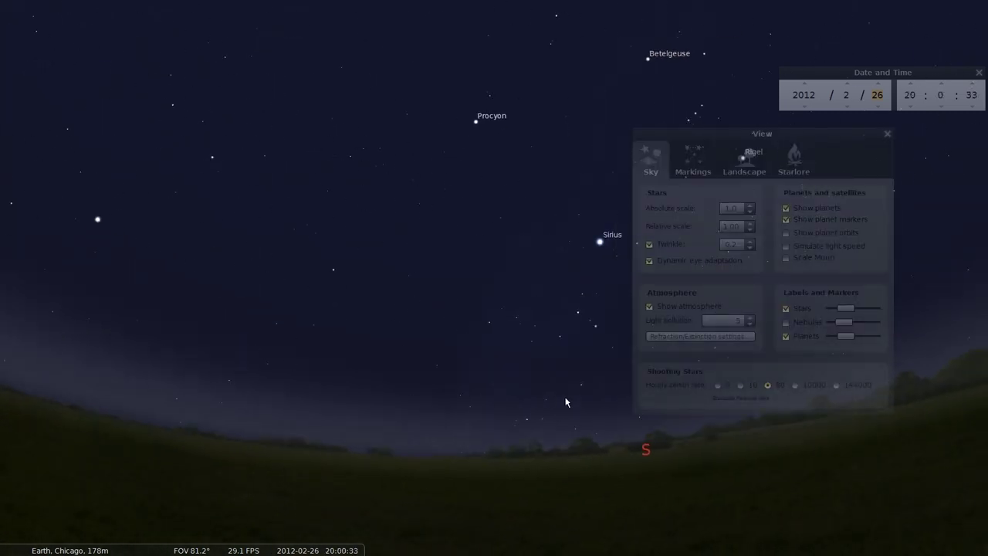
key("Right")
key("Up")
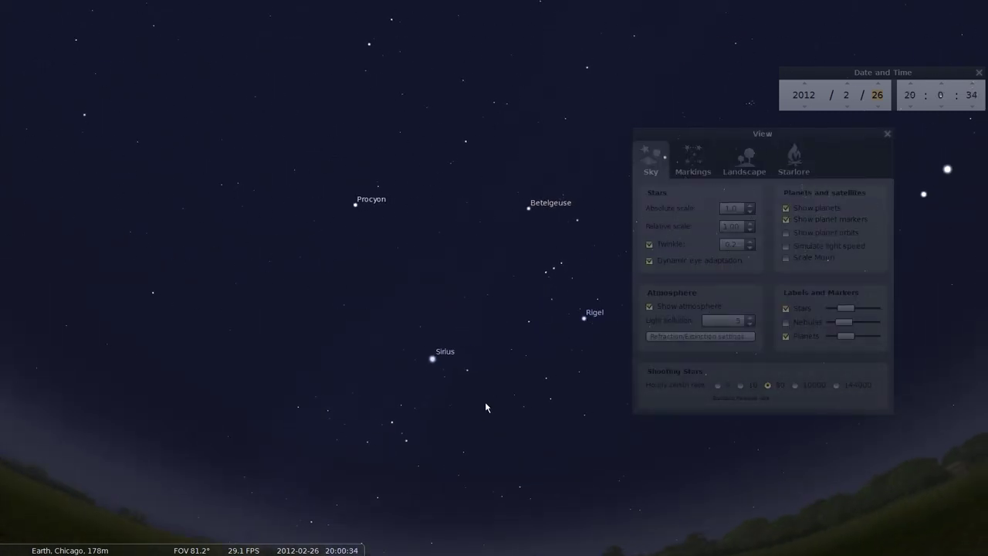
key("Right")
key("Down")
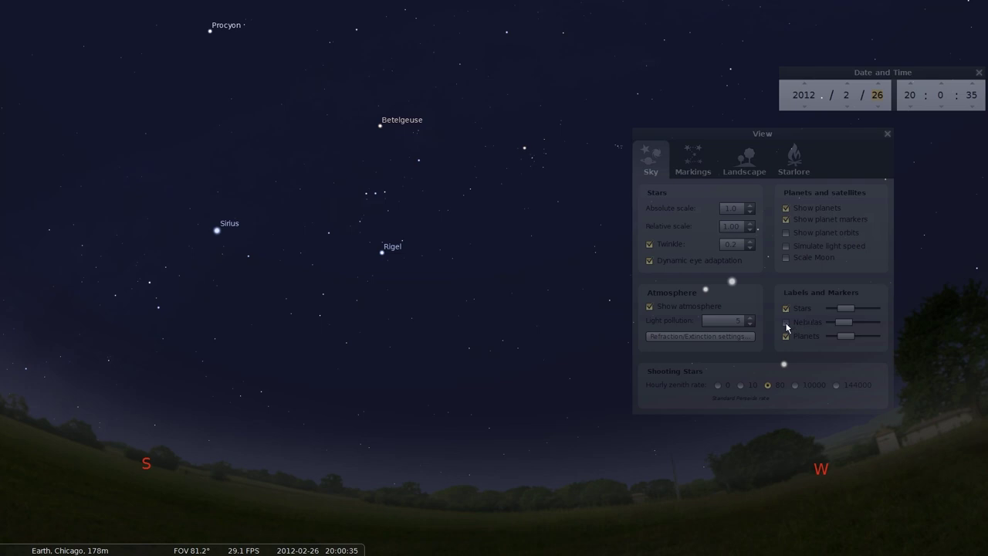
Step: Show nebula labels and markers with fewer nebula names, and toggle the star labels off and back on
left_click(787, 323)
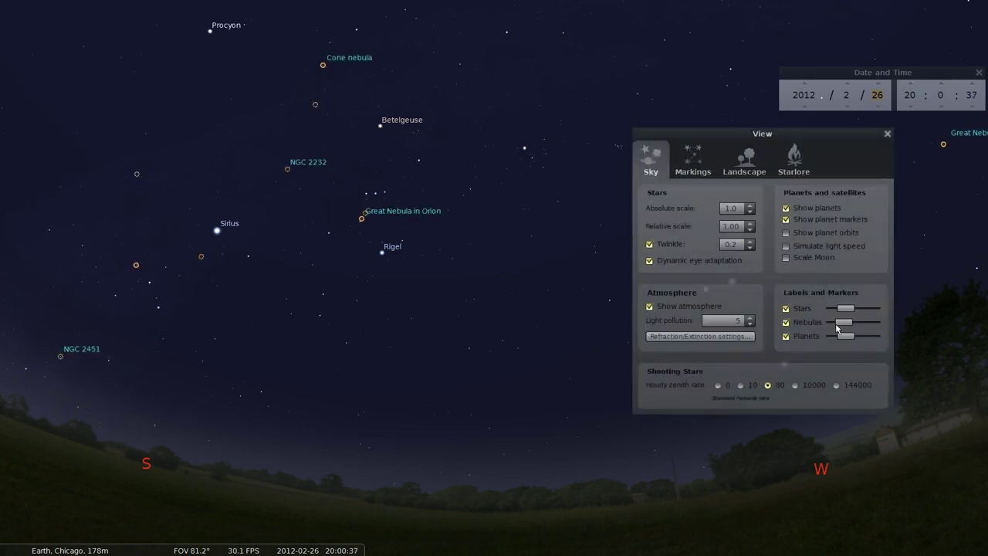
mouse_move(845, 325)
left_mouse_down()
mouse_move(881, 325)
mouse_move(846, 325)
left_mouse_up()
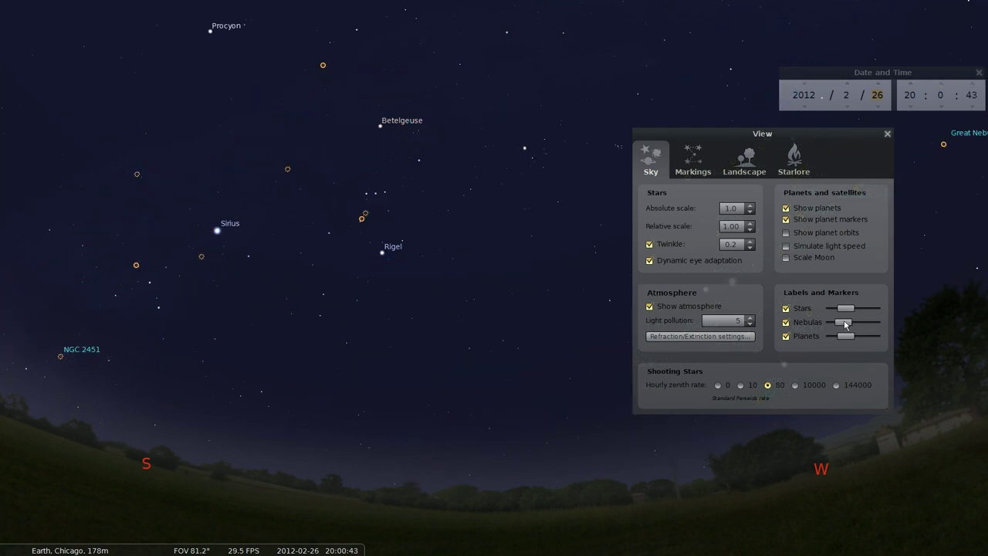
left_click(787, 308)
left_click(787, 308)
Step: Show constellation lines and labels and view them from Orion across Leo and Ursa Major to the northern horizon
left_click(694, 162)
left_click_drag(729, 134, 734, 153)
mouse_move(37, 550)
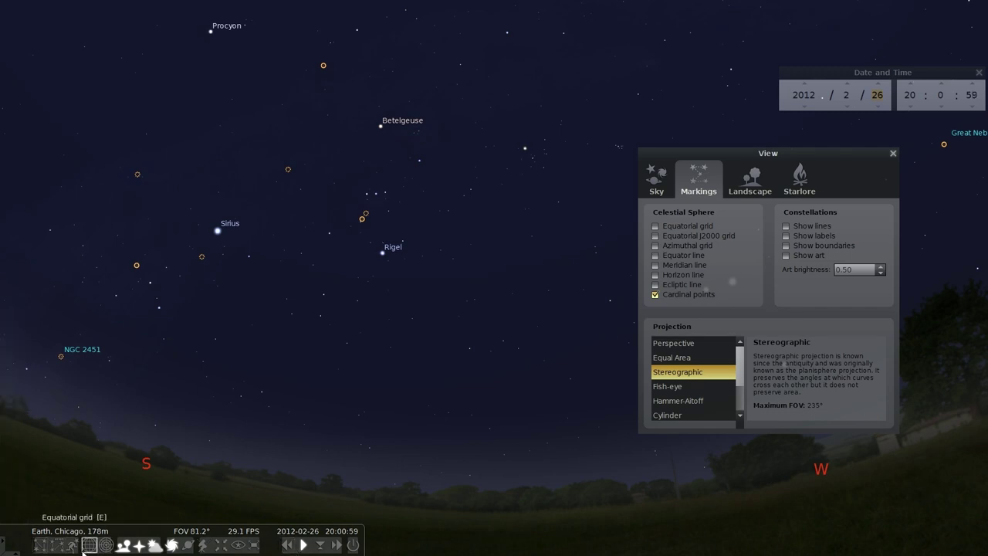
left_click(37, 546)
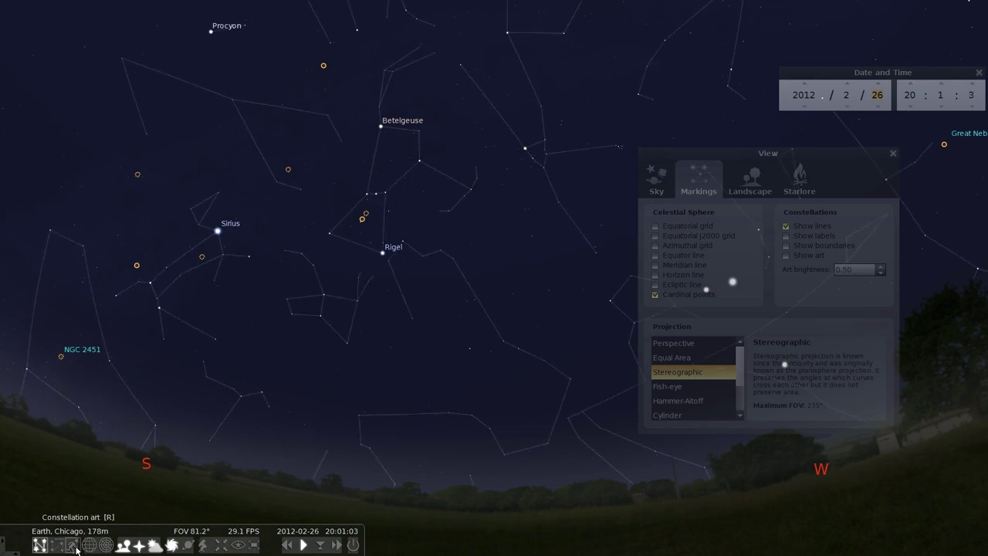
left_click(56, 546)
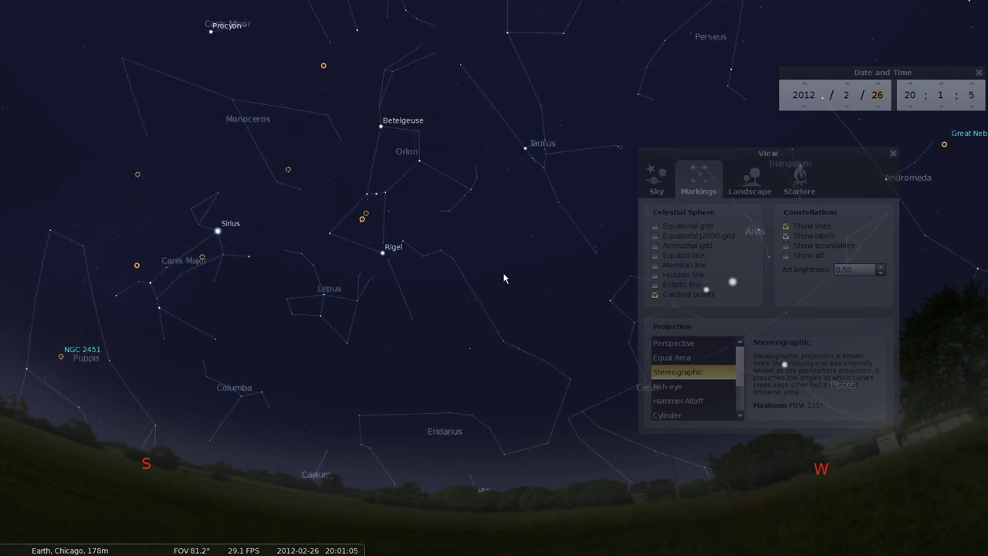
left_click_drag(80, 207, 307, 312)
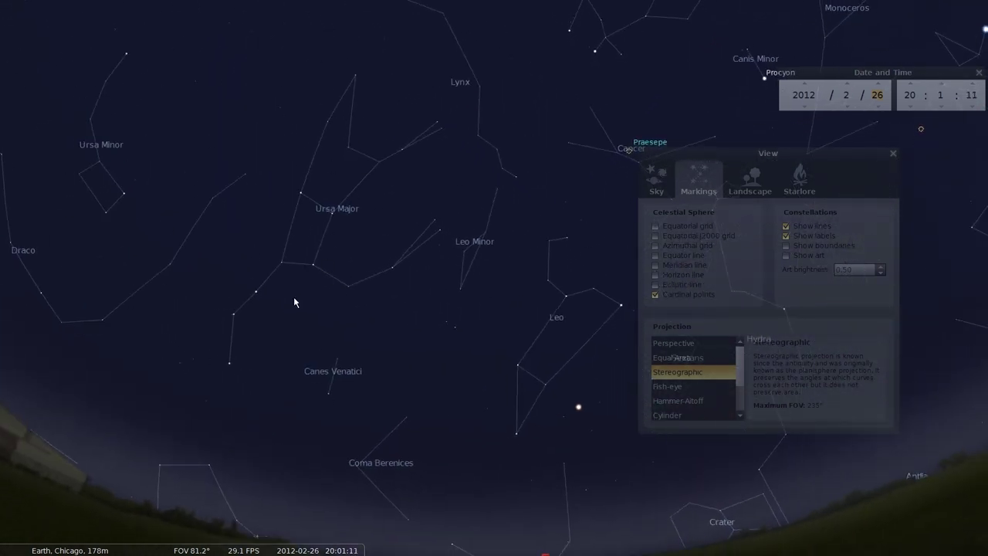
left_click_drag(161, 273, 425, 283)
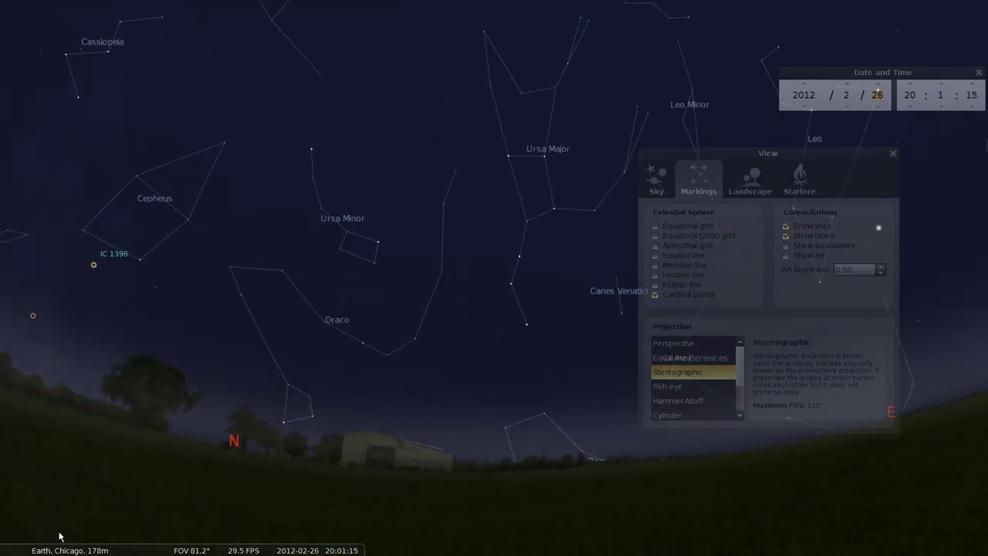
Step: Show the constellation art, view the figures from the north across to the eastern horizon, and hide the art
mouse_move(70, 545)
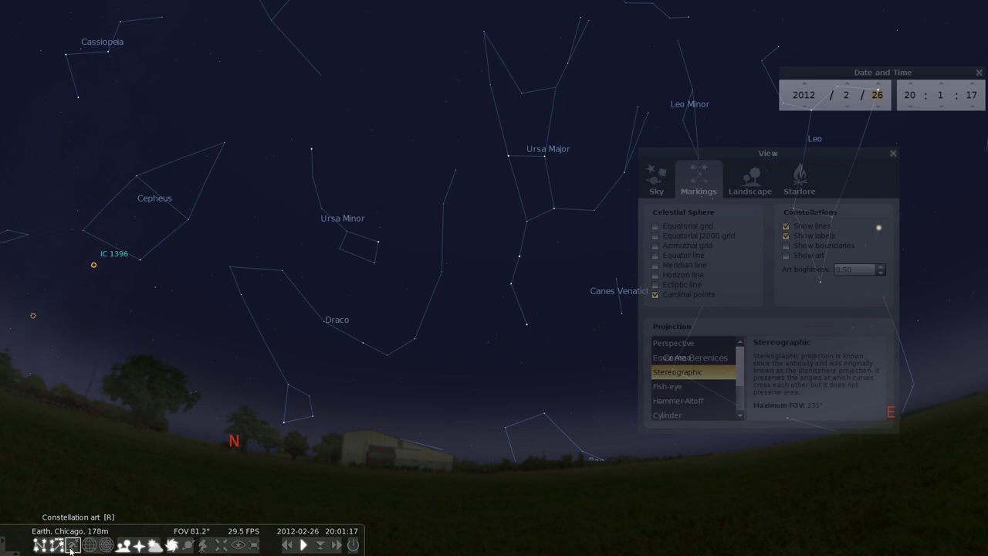
left_click(71, 545)
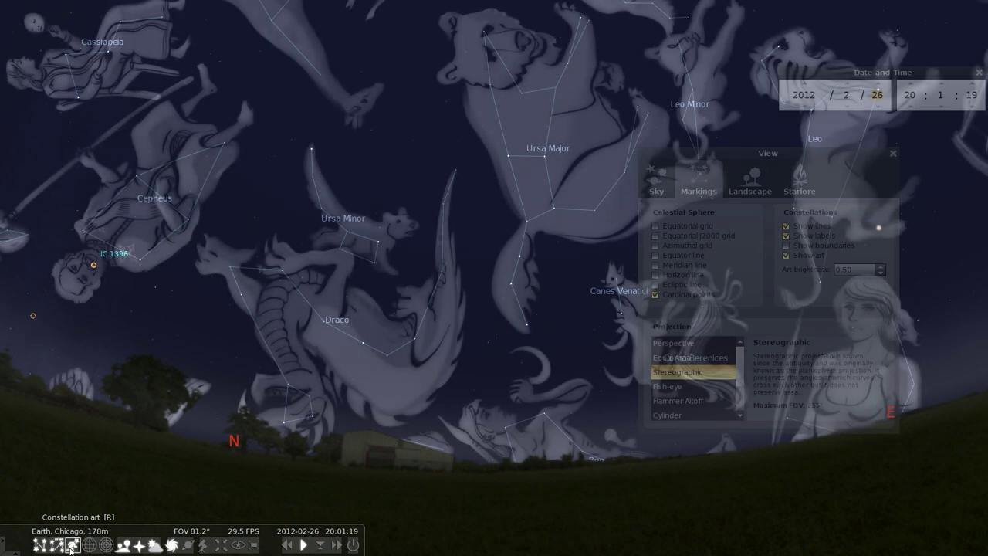
left_click_drag(380, 140, 496, 371)
key("Right")
key("Down")
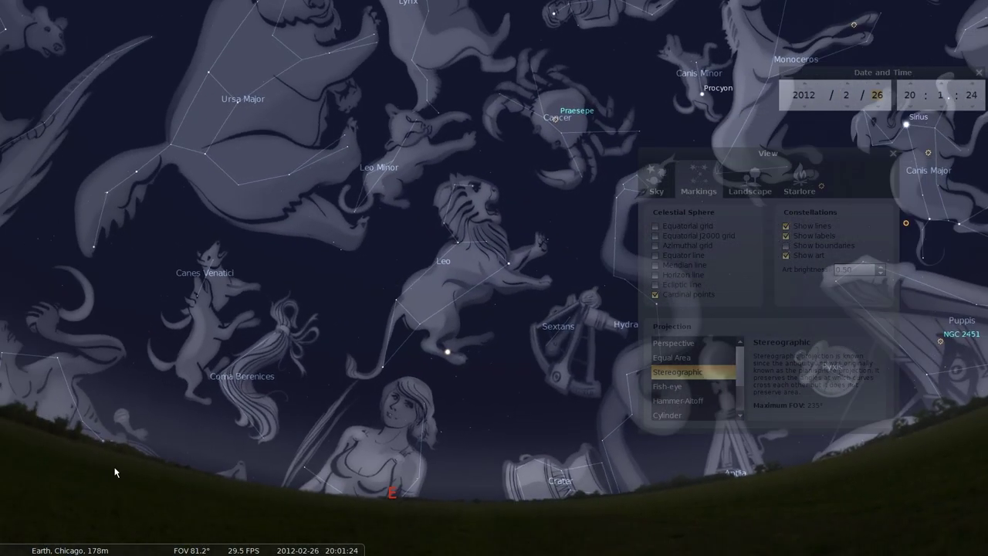
left_click(71, 545)
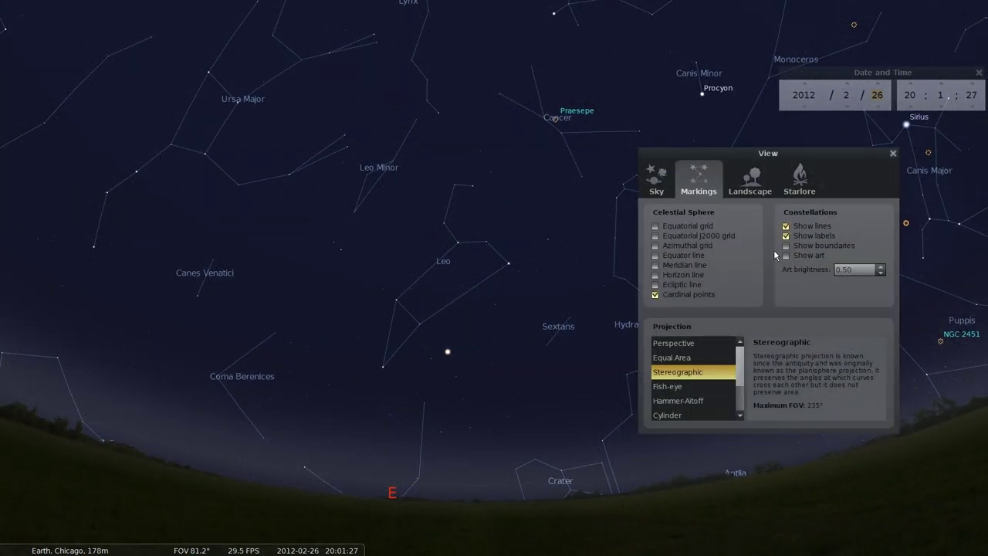
Step: Replace the constellation lines with constellation boundaries and view them across the southern and western sky
left_click(787, 227)
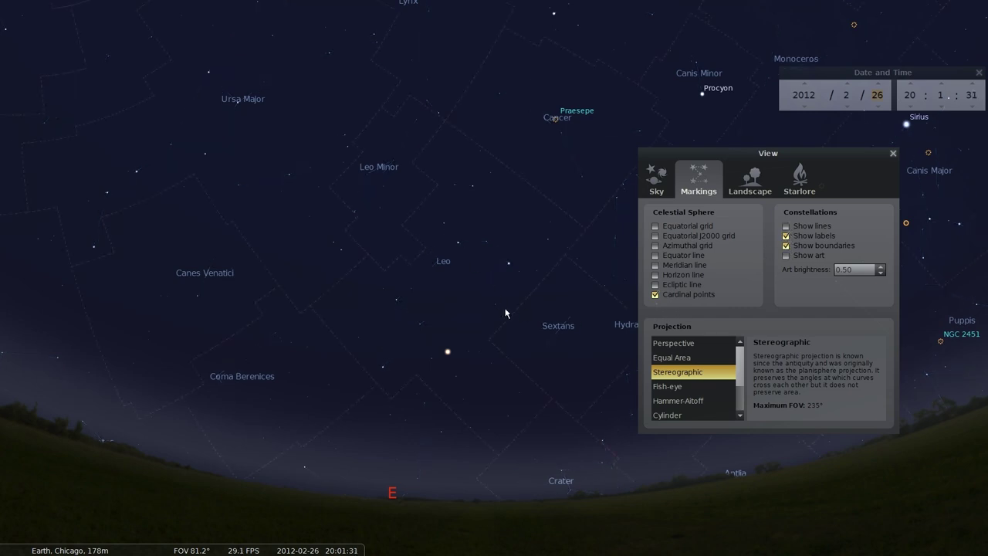
key("Right")
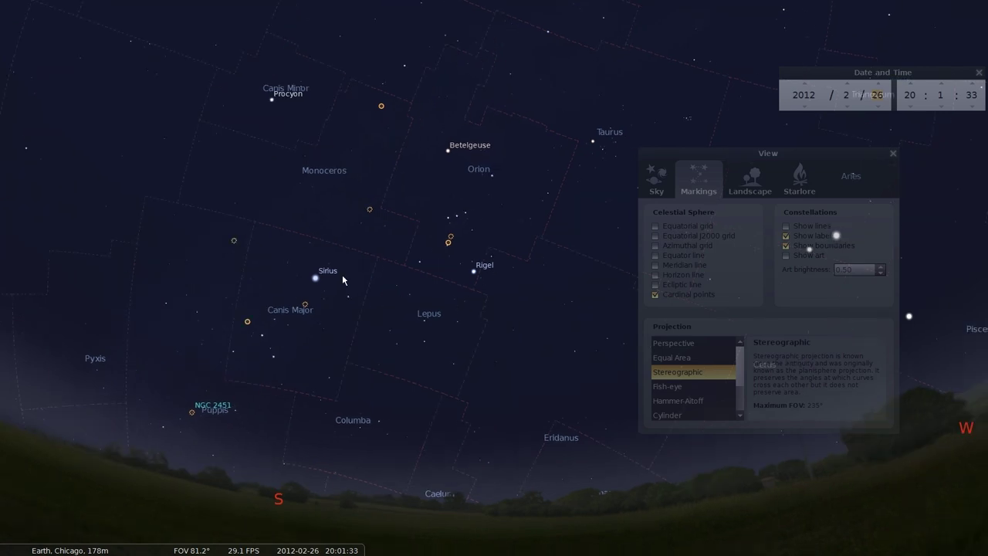
key("Right")
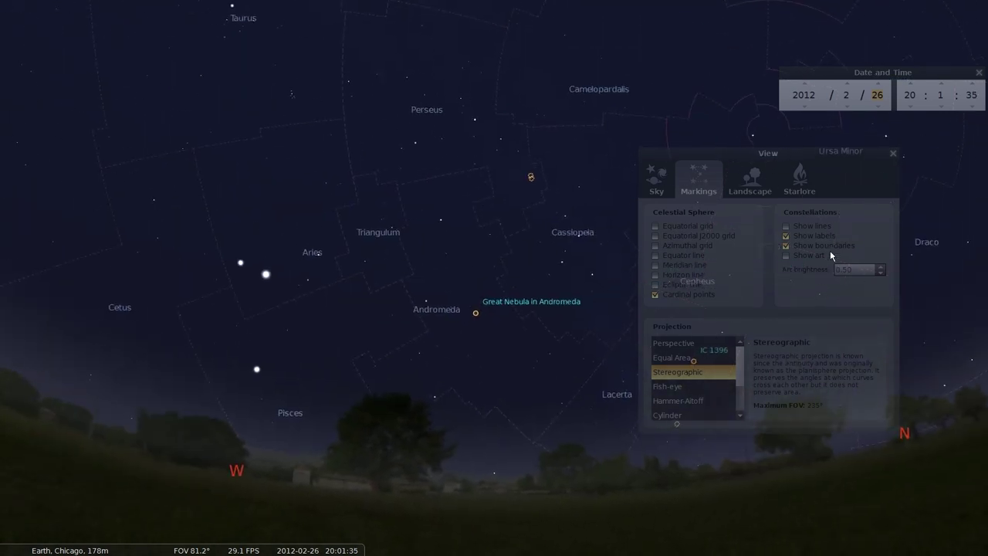
Step: Turn on planet labels and constellation lines, viewing the sky from Jupiter, the Moon and Venus up to Orion and Auriga
left_click(188, 545)
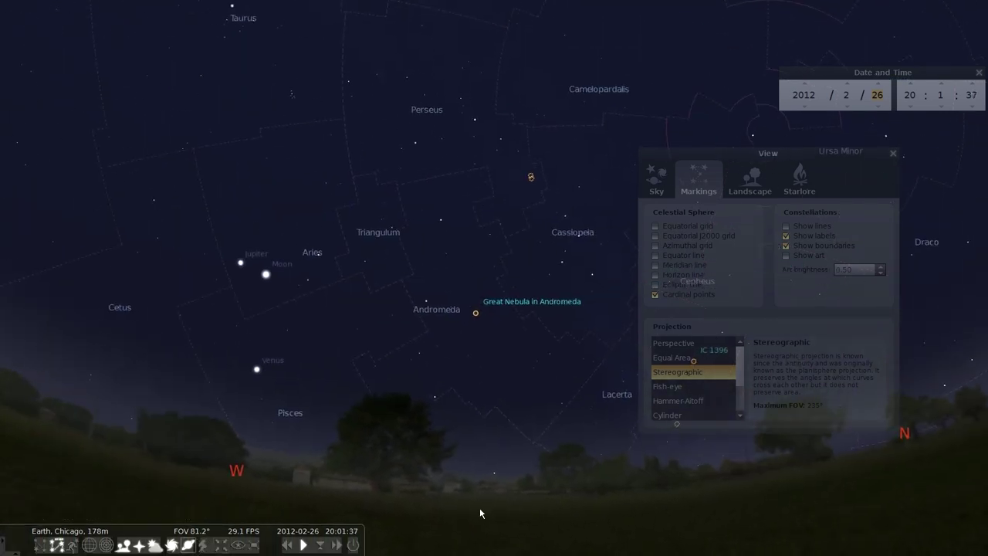
left_click_drag(162, 324, 387, 342)
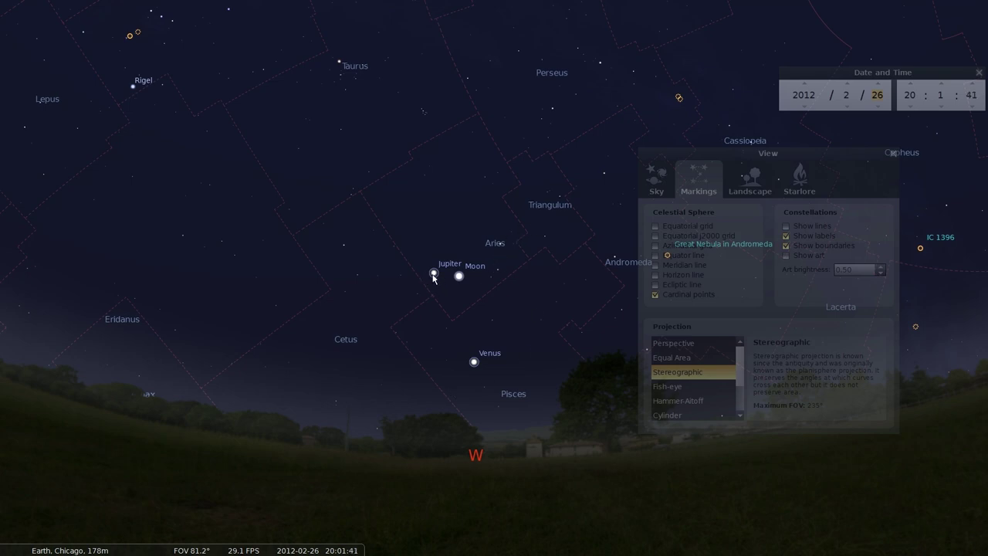
left_click(43, 549)
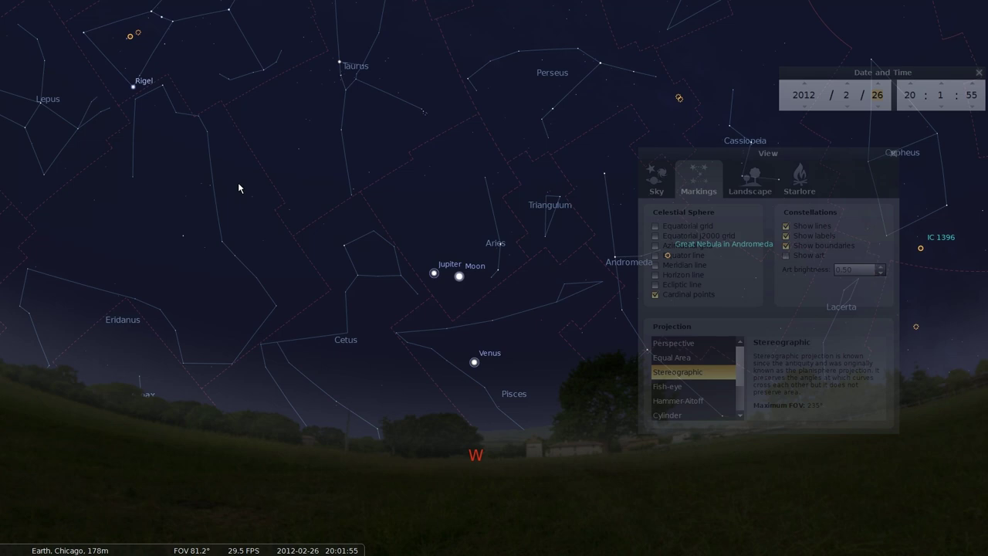
left_click_drag(247, 192, 369, 328)
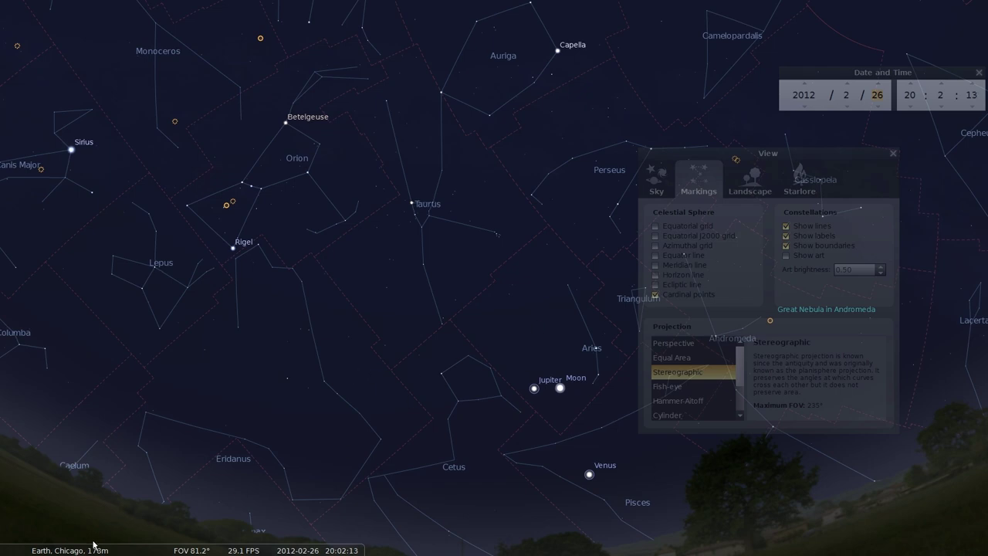
Step: Hide the constellation boundaries, open the landscape settings and look around the Guereins horizon from south through east to north
mouse_move(56, 547)
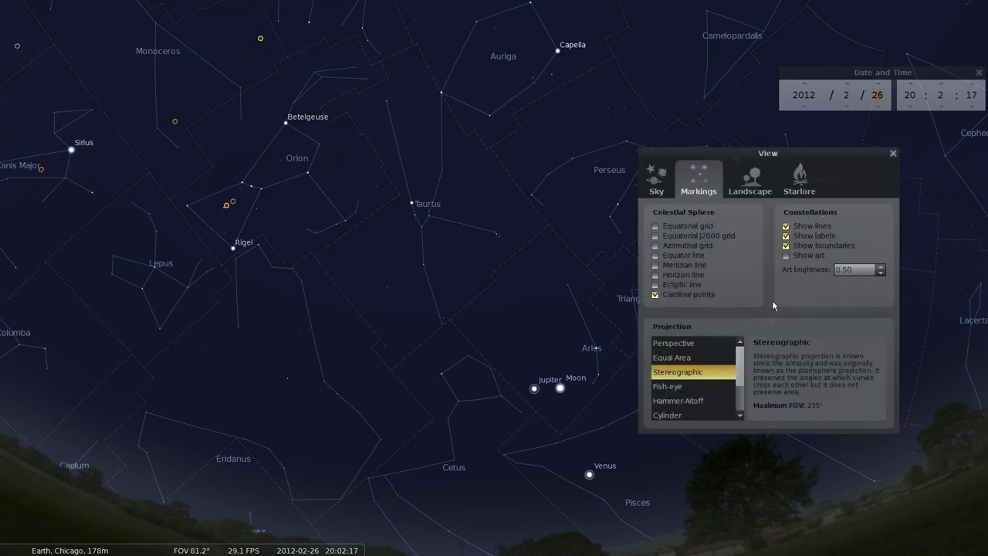
left_click(786, 246)
left_click(758, 191)
left_click_drag(329, 395, 458, 270)
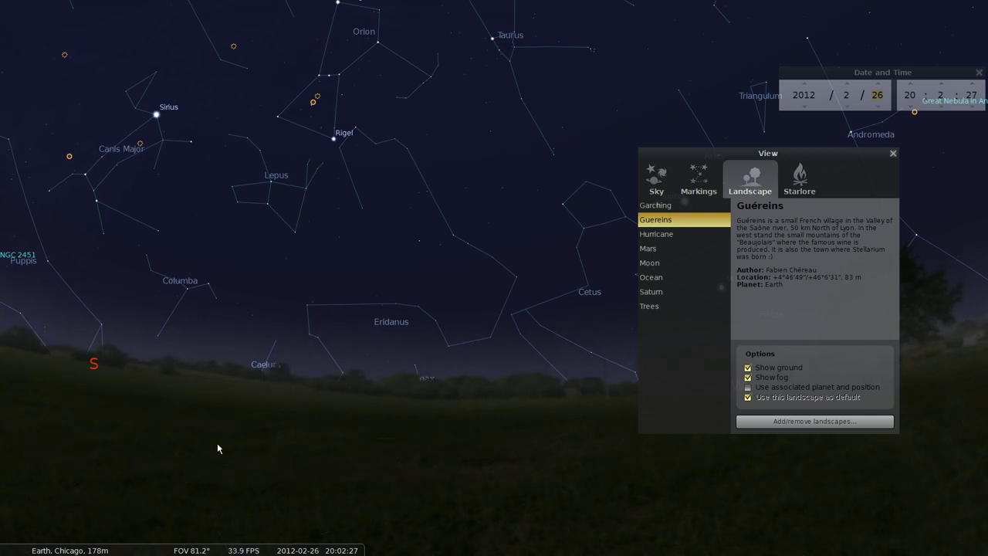
left_click_drag(236, 448, 508, 492)
key("Left")
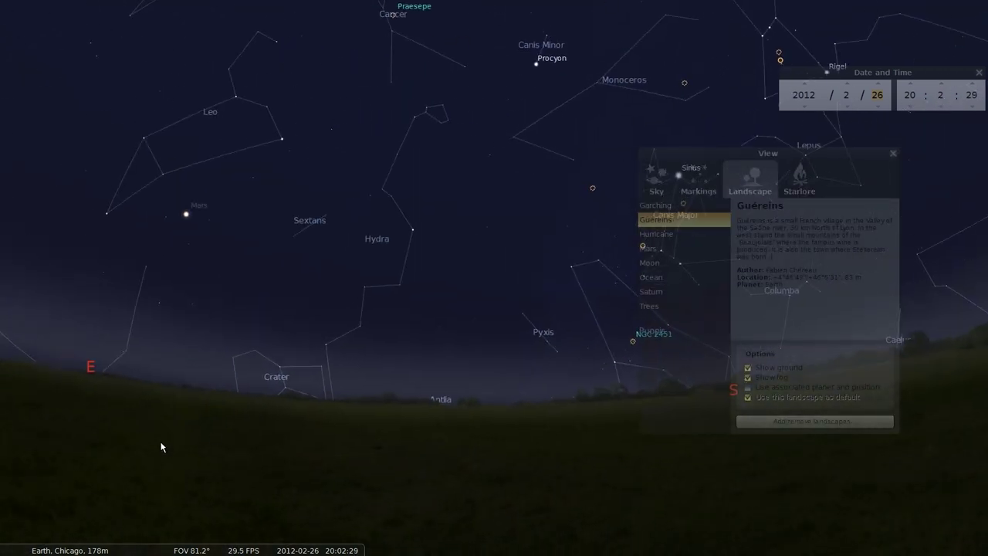
key("Left")
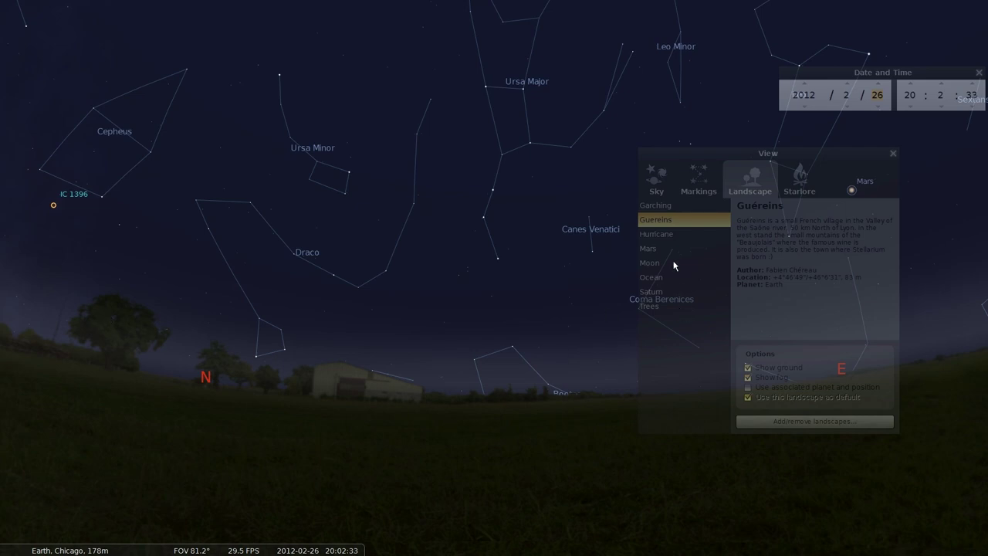
Step: Switch to the Trees landscape and look at the treetops and the ground toward the south
left_click(672, 305)
left_click_drag(467, 281, 217, 291)
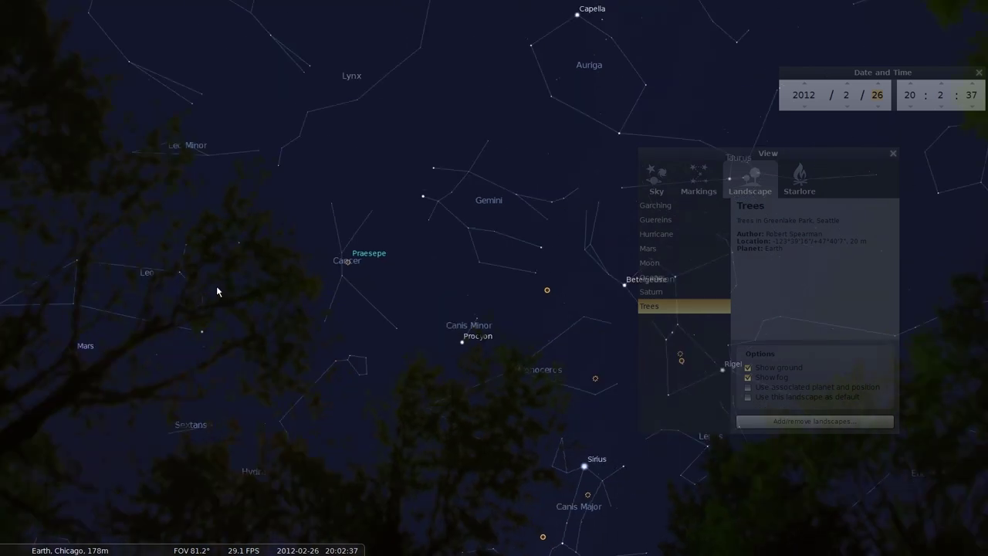
left_click_drag(448, 446, 367, 259)
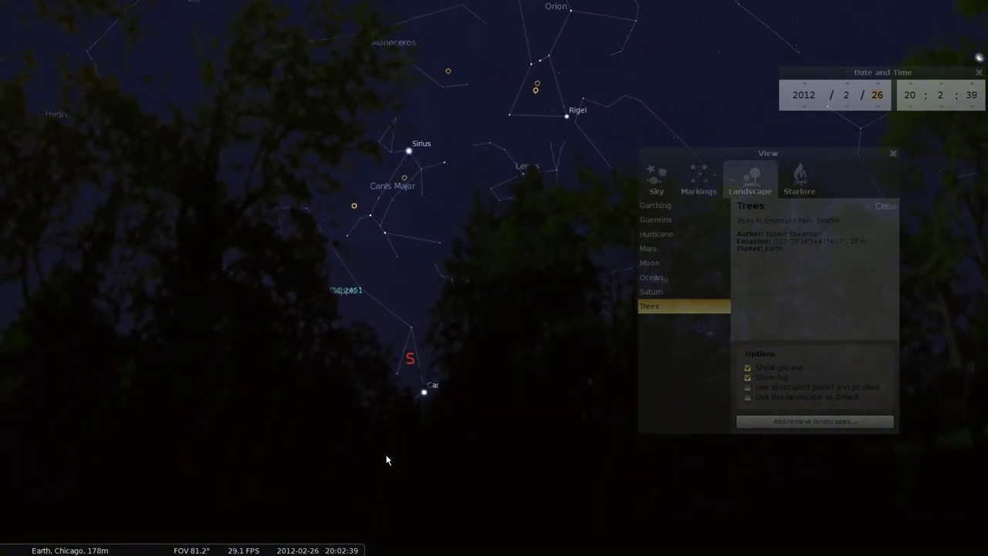
left_click_drag(449, 188, 507, 459)
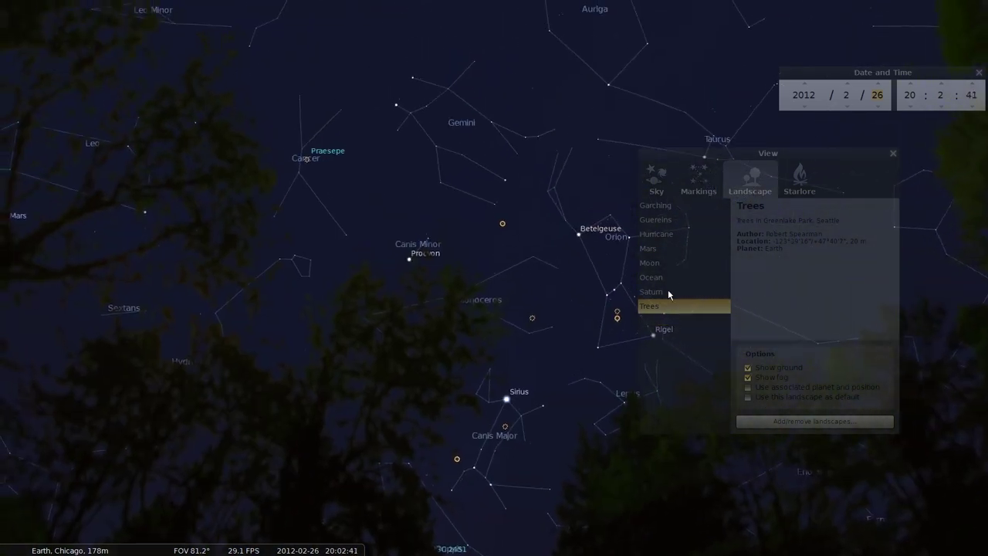
Step: Switch to the Saturn landscape and view its horizon and the sky toward the southeast
left_click(653, 292)
left_click_drag(363, 278, 389, 144)
left_click_drag(380, 231, 494, 384)
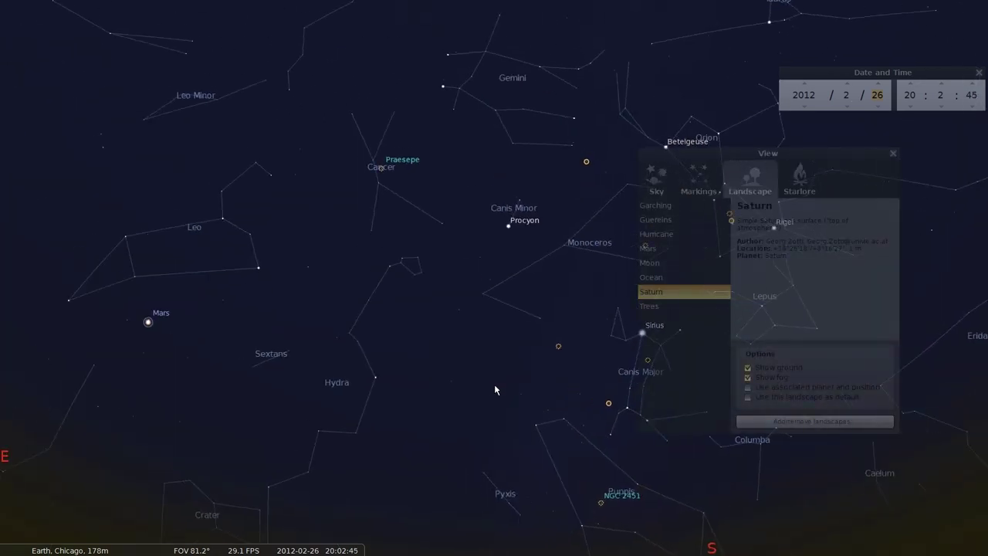
Step: Switch to the Moon landscape and look along its surface toward the south
left_click(652, 263)
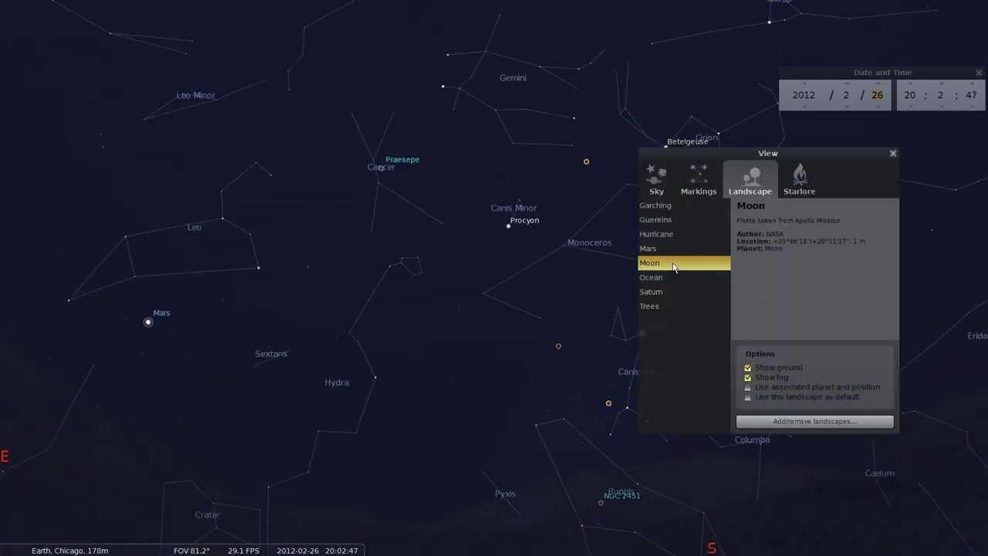
key("Right")
key("Right")
key("Right")
key("Right")
key("Right")
key("Right")
key("Right")
key("Right")
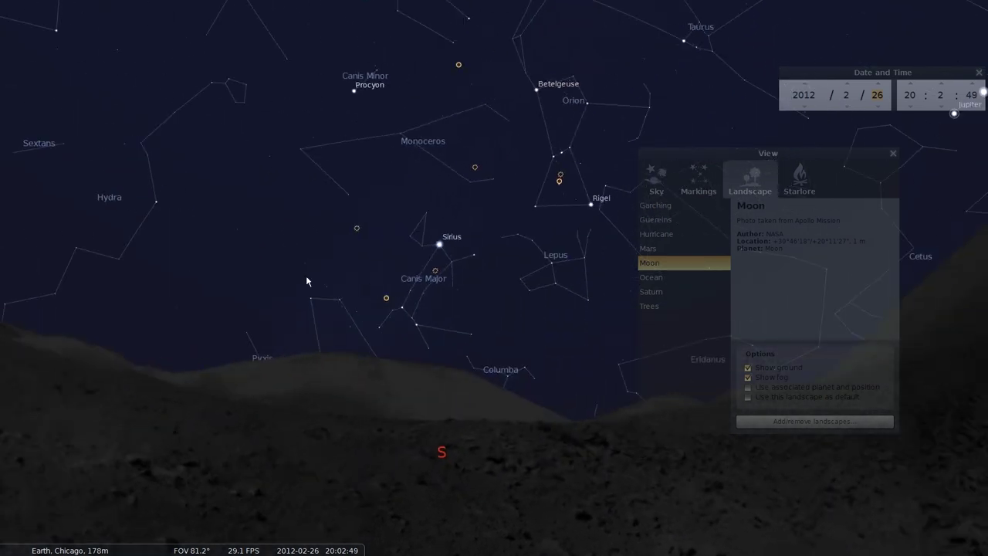
Step: Restore the Guereins landscape and look along its horizon from west to north
left_click(680, 218)
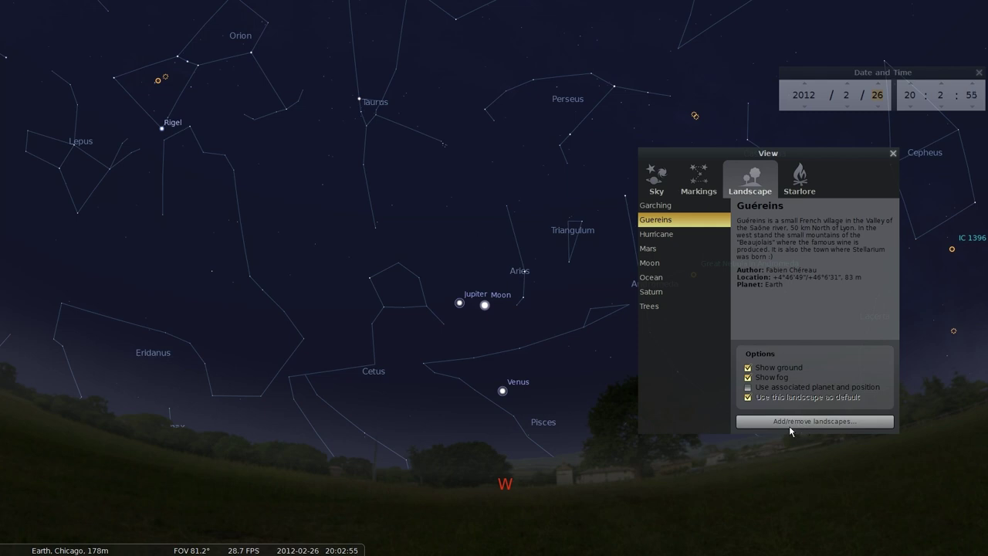
left_click_drag(816, 439, 443, 398)
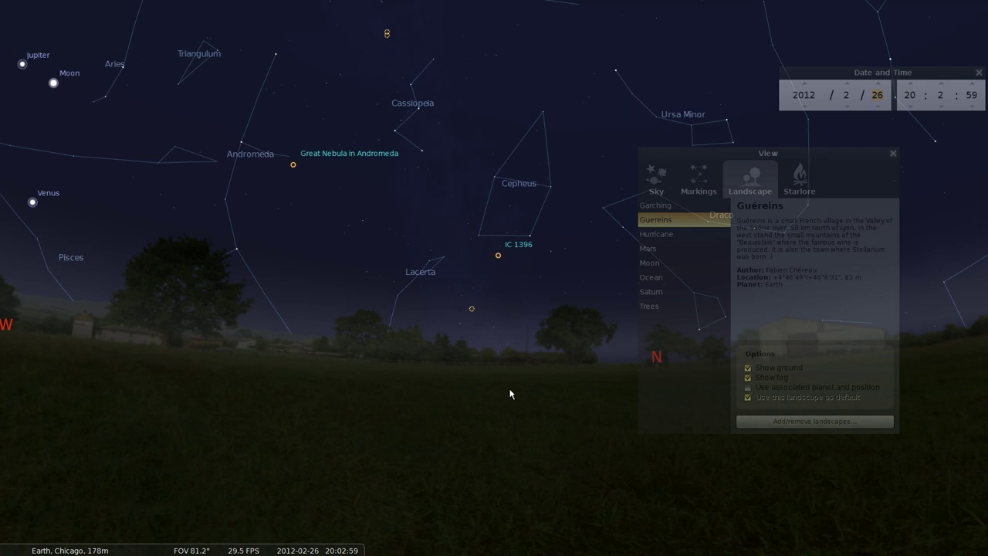
Step: Look around the Guereins horizon from north through east to south
left_click_drag(525, 332, 231, 326)
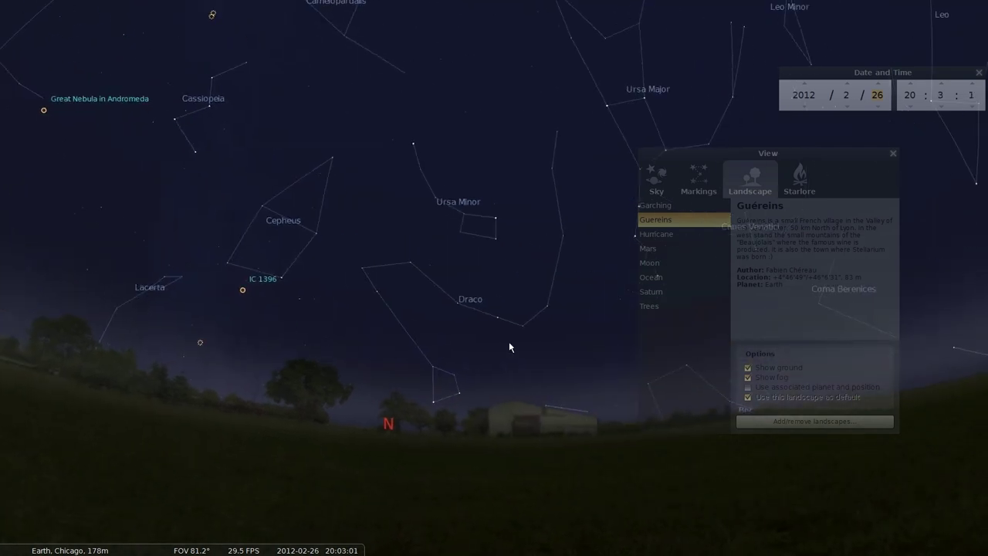
left_click_drag(525, 353, 139, 334)
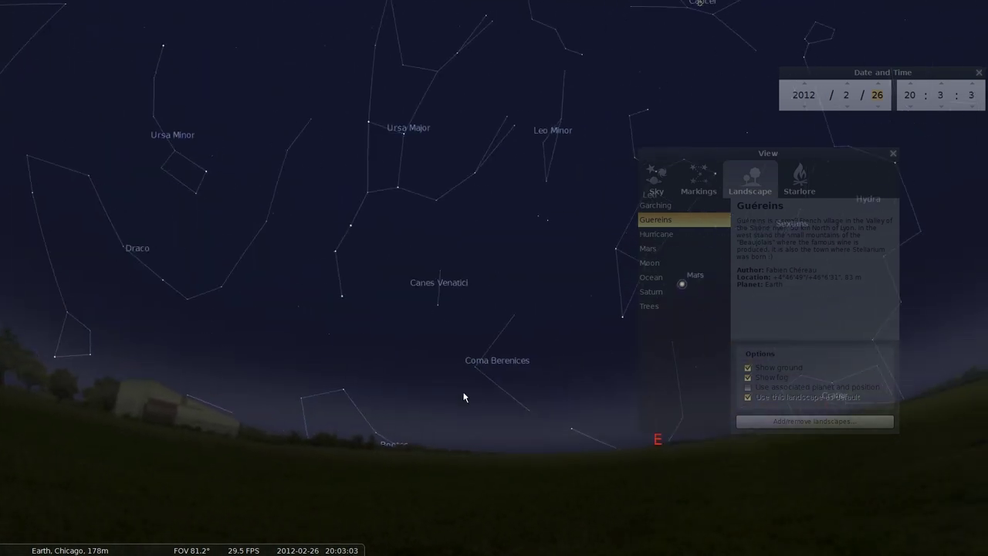
left_click_drag(545, 373, 281, 411)
left_click_drag(464, 382, 139, 340)
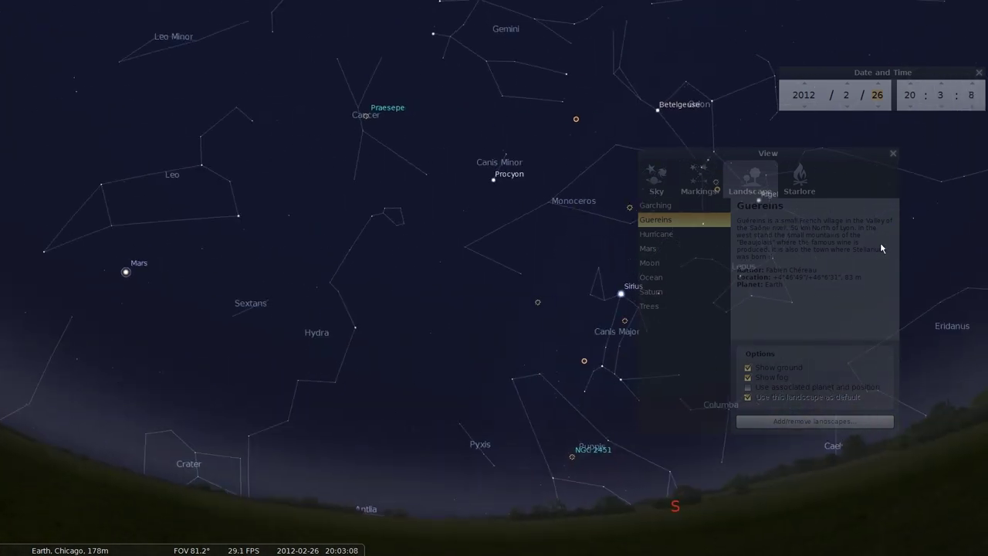
Step: Switch the starlore to the Aztec sky culture and look at its constellations in the southwestern sky
left_click(743, 159)
left_click(803, 180)
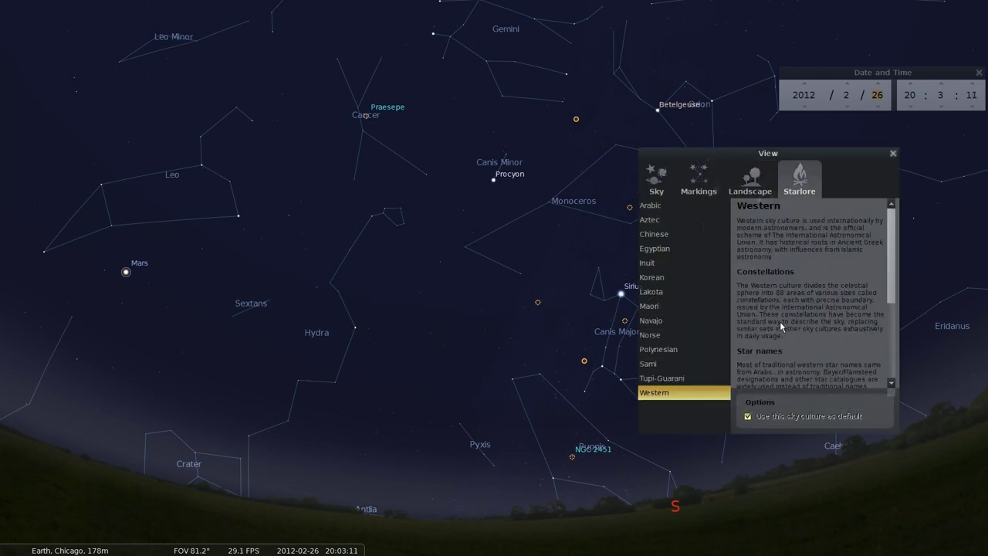
left_click_drag(401, 237, 325, 398)
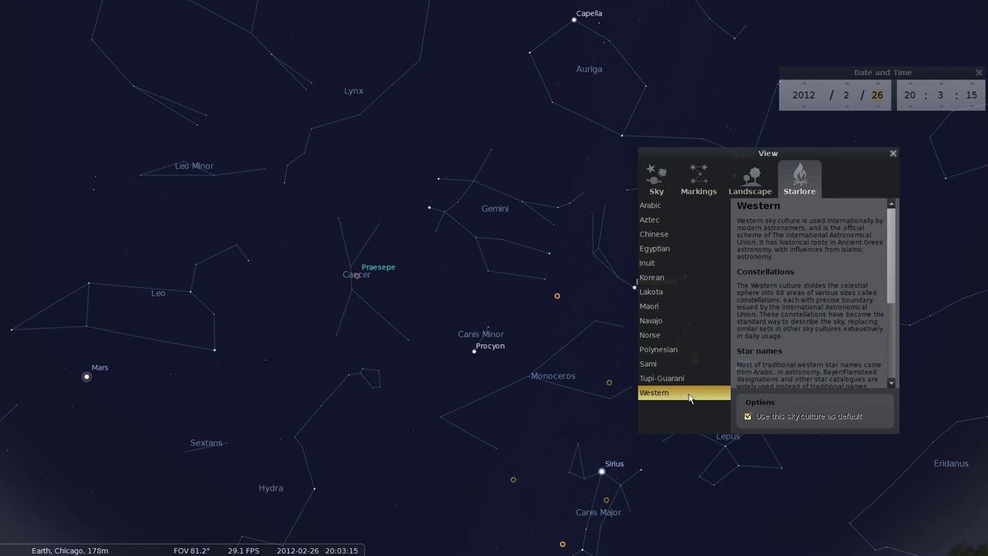
left_click(675, 220)
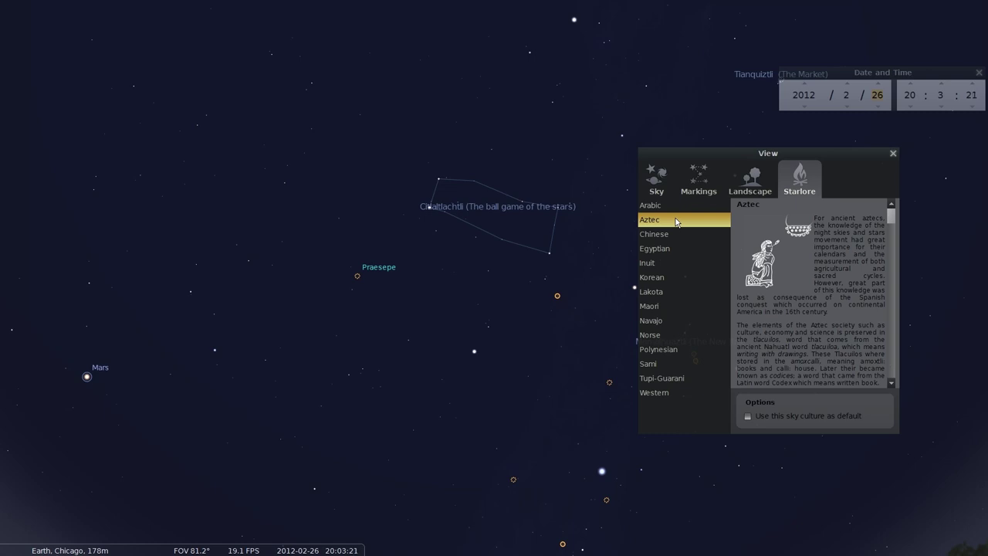
left_click_drag(503, 286, 393, 165)
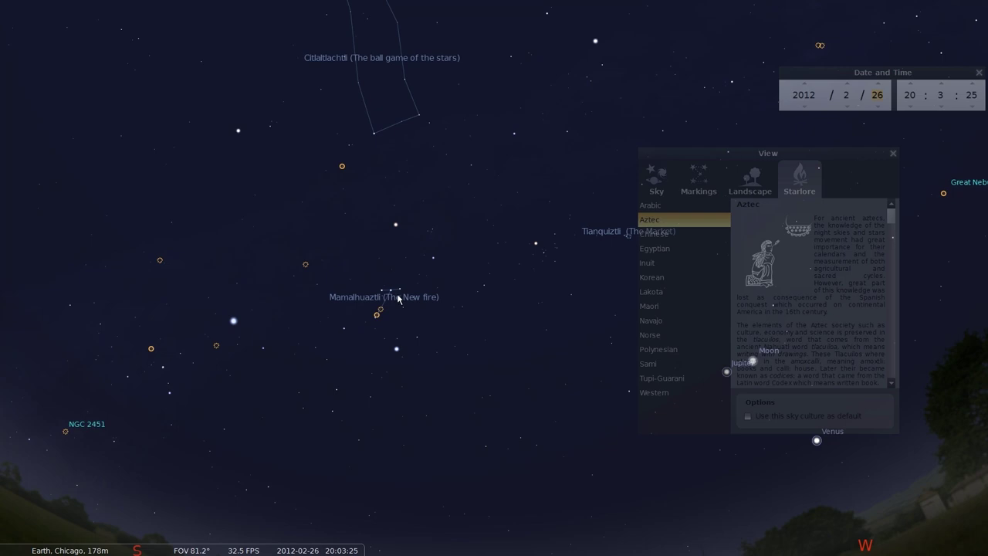
Step: Try the Egyptian, Navajo and Norse sky cultures and look at the Norse constellations toward the west
left_click(688, 248)
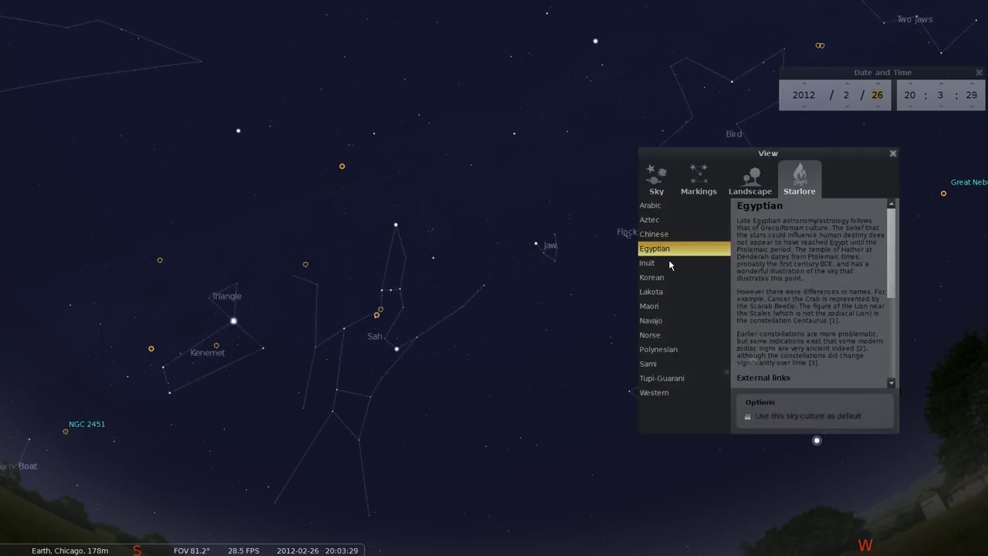
left_click(668, 321)
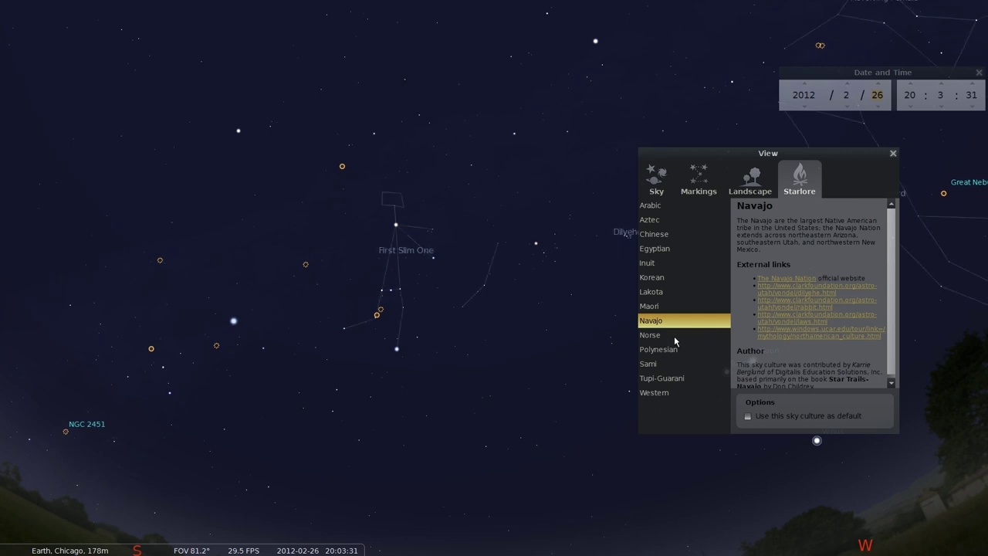
left_click(674, 338)
left_click_drag(229, 252, 336, 301)
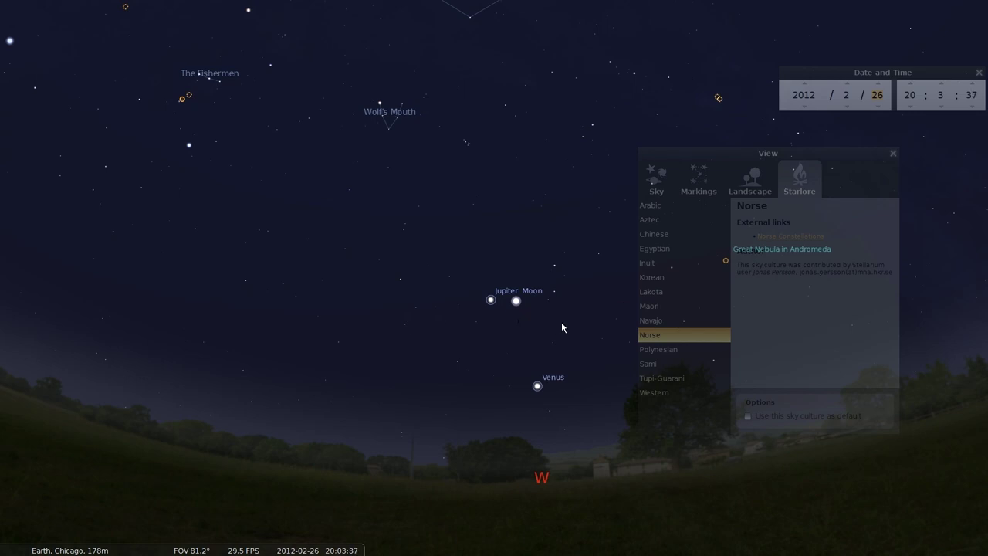
left_click_drag(561, 327, 450, 332)
Step: Restore the Western sky culture, view its constellations around Orion, and close the View settings
left_click(697, 393)
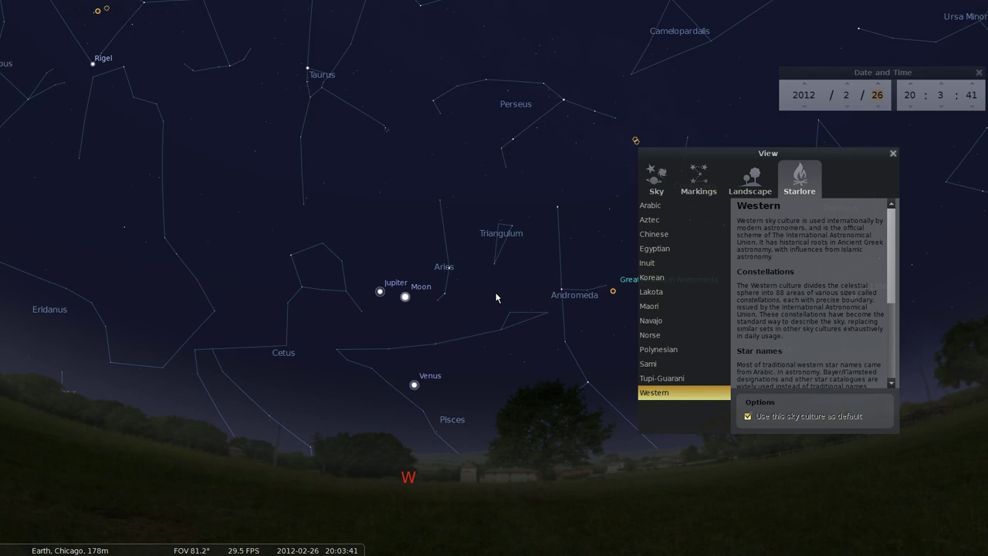
left_click_drag(337, 178, 666, 245)
left_click(658, 185)
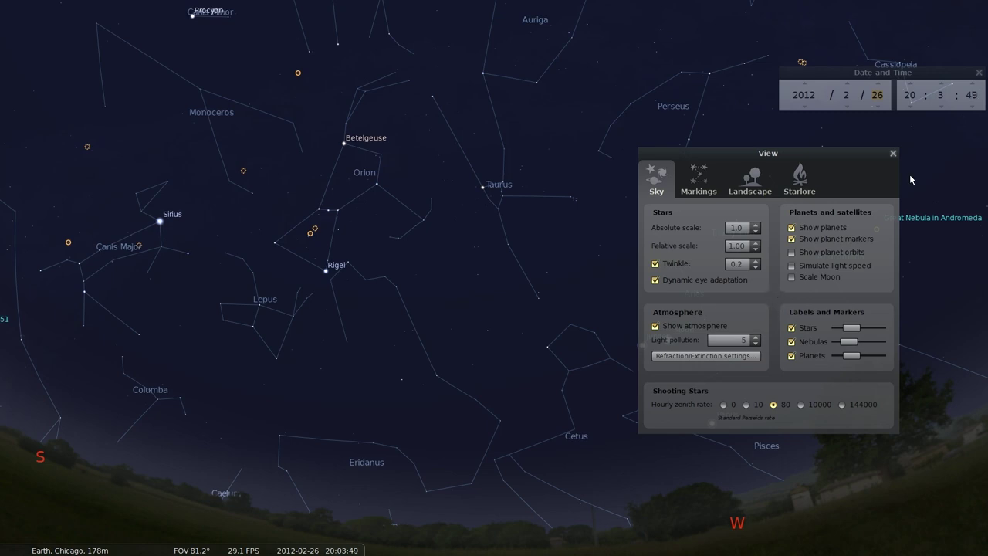
left_click(893, 153)
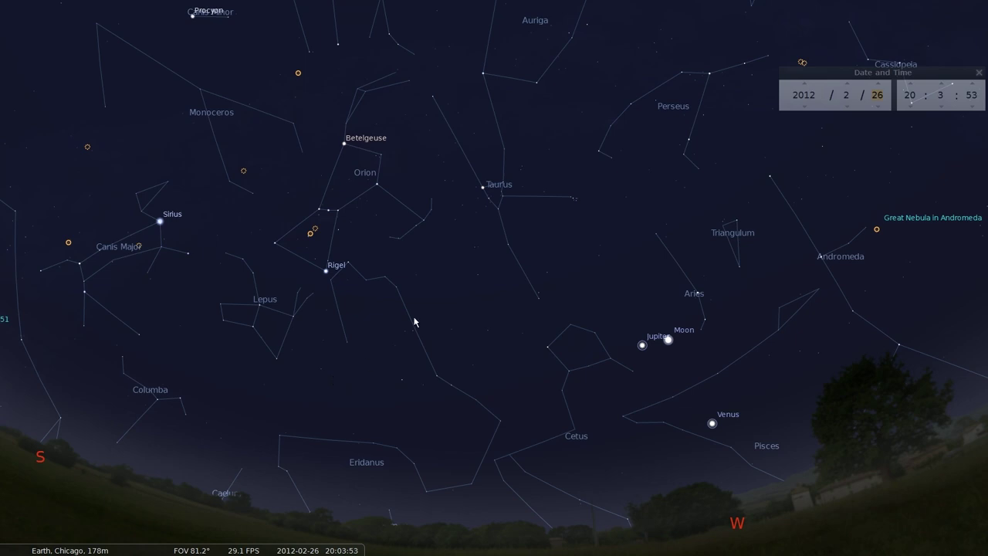
Step: Select the Great Nebula in Orion to show its object information
key("Up")
key("Left")
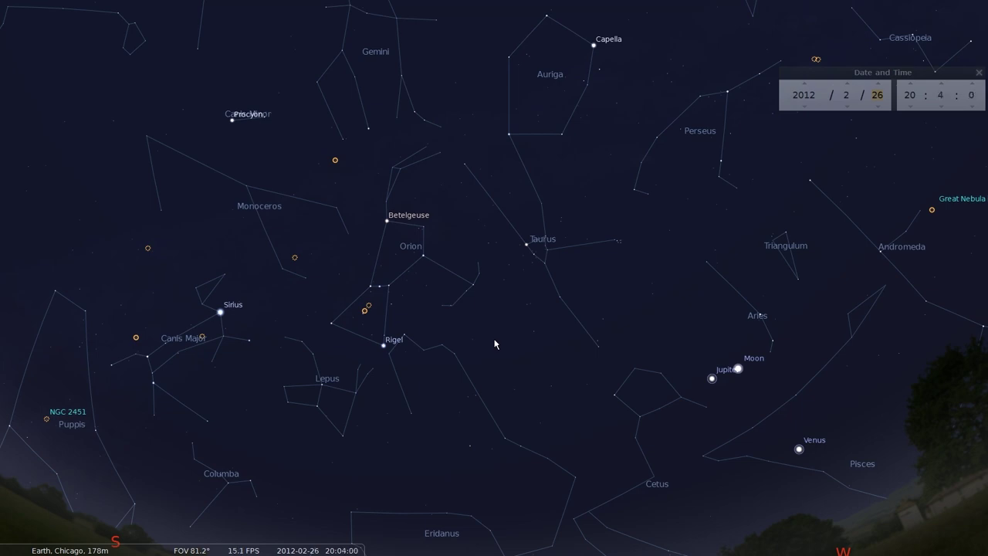
left_click(365, 311)
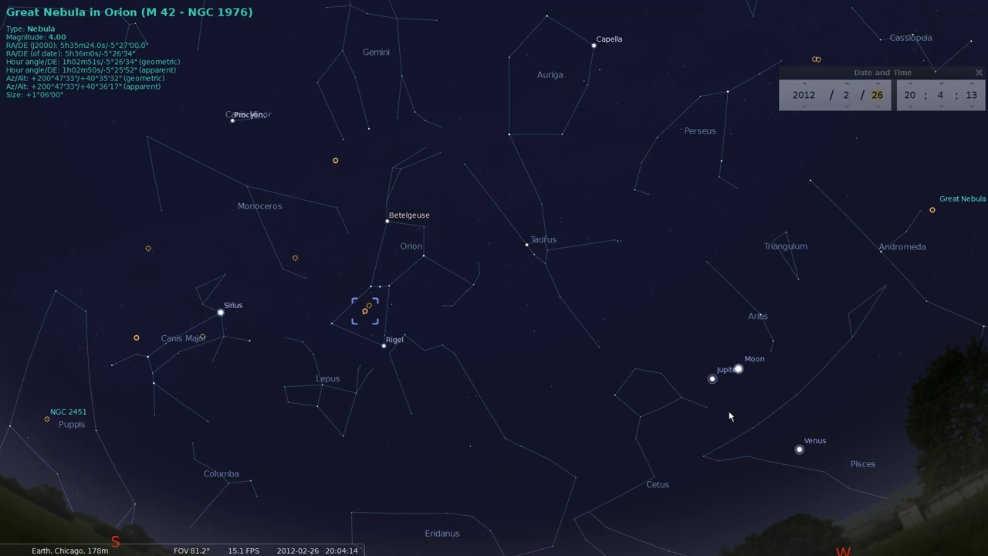
Step: Select Jupiter in the western sky and zoom in automatically until its disc and moons fill the view
left_click_drag(756, 435, 654, 368)
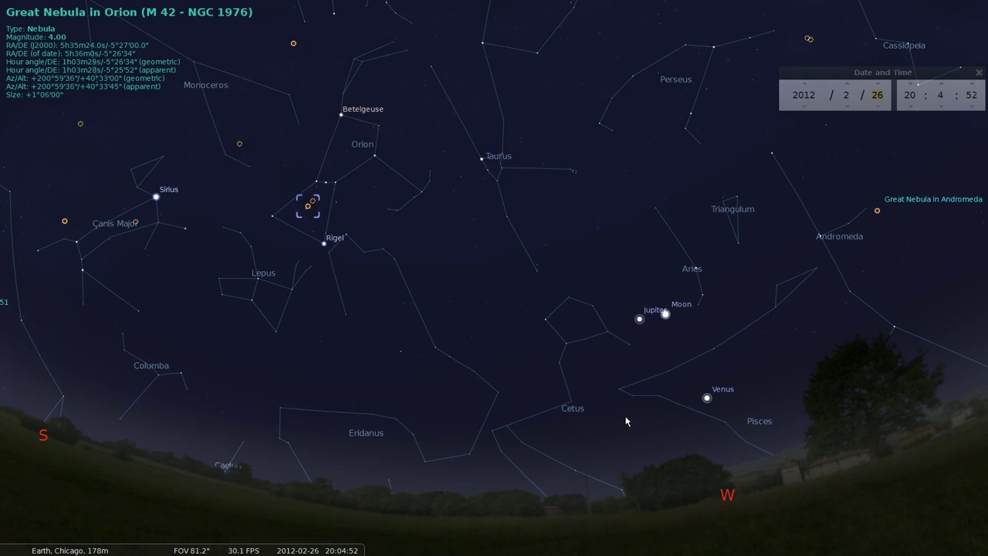
left_click_drag(838, 317, 672, 297)
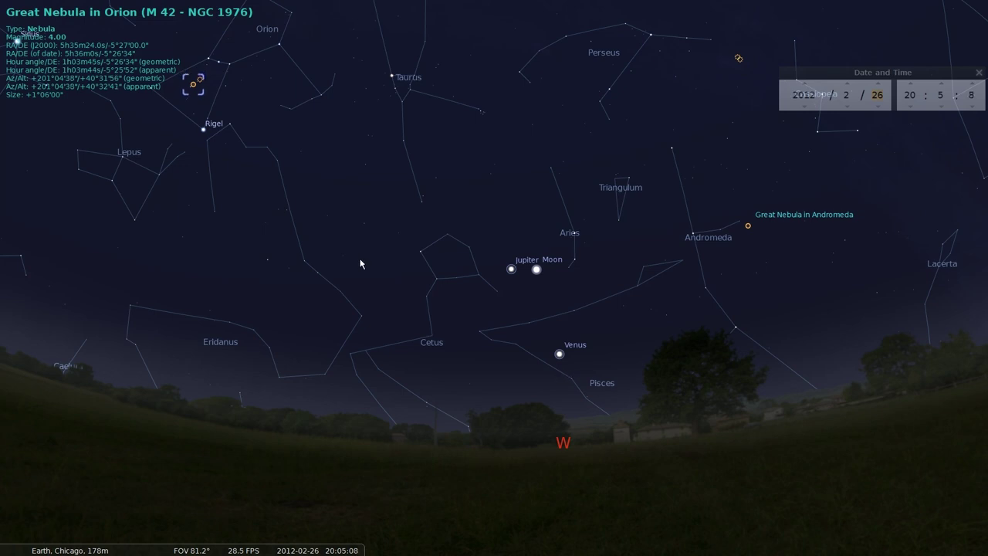
left_click(511, 269)
key("slash")
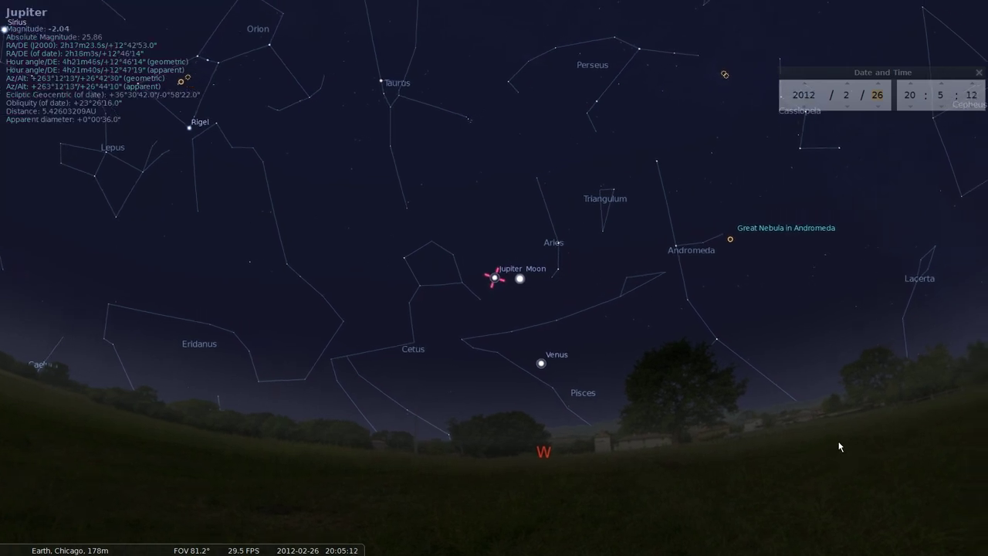
key("slash")
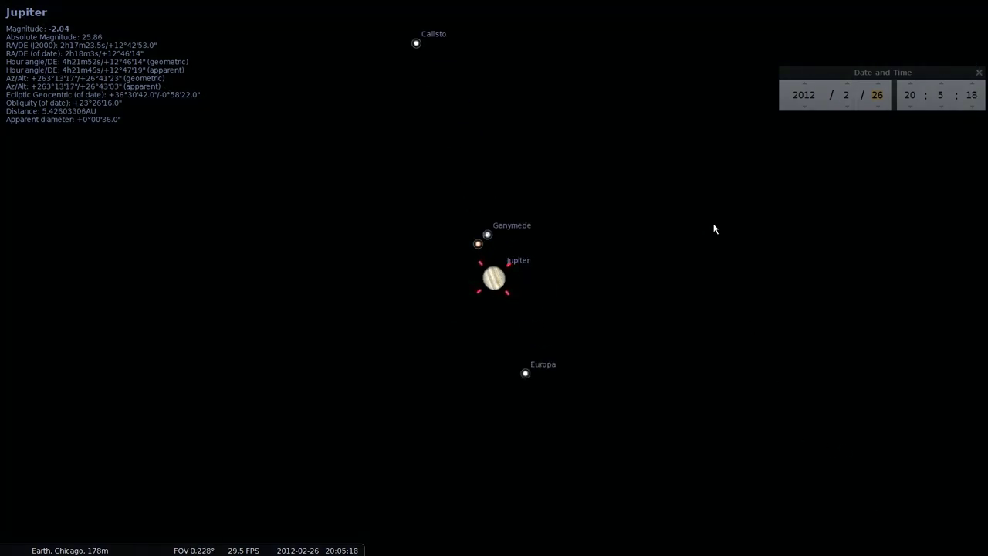
Step: Examine Jupiter and its moons at wider and closer fields of view, and clear the selection
scroll(618, 242, "down", 2)
scroll(618, 259, "down", 1)
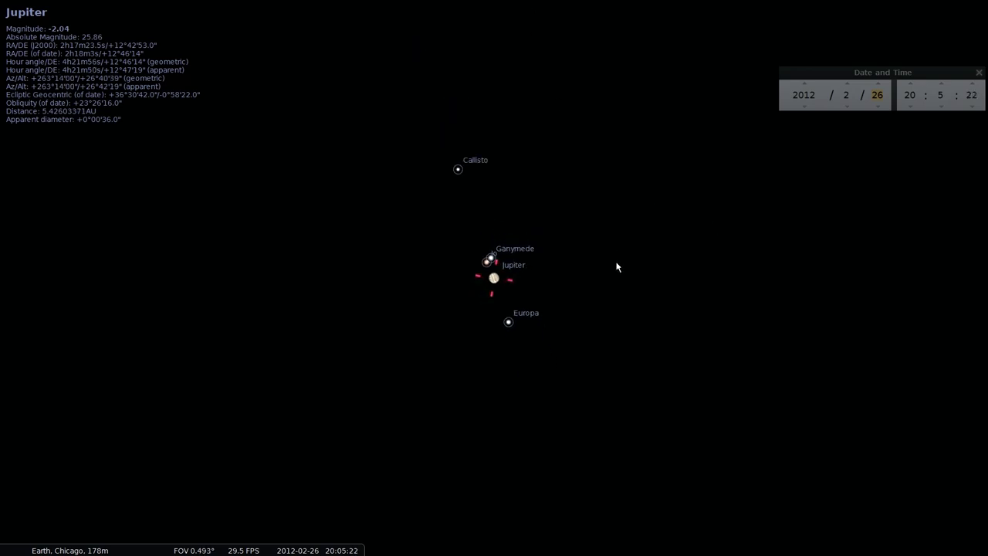
mouse_move(340, 549)
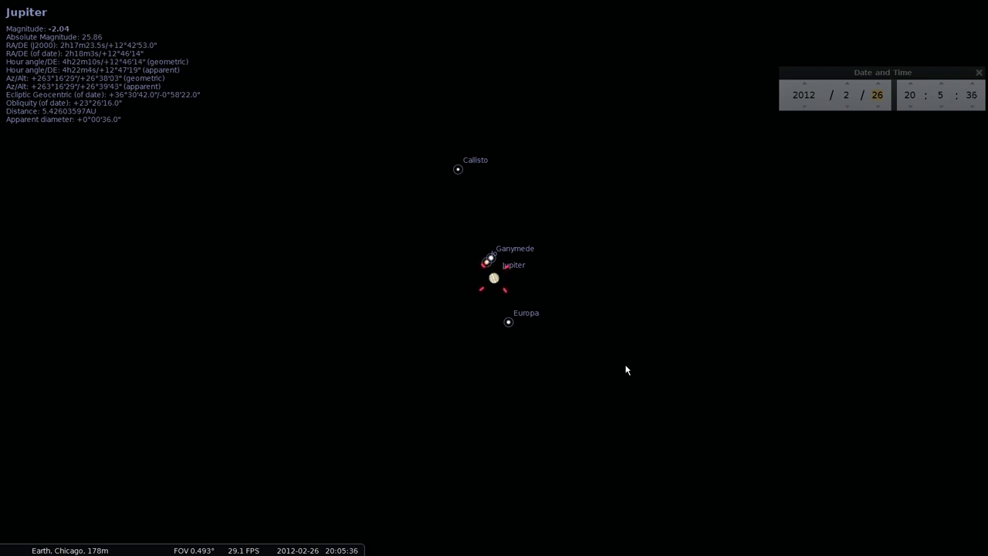
scroll(626, 370, "up", 2)
scroll(626, 370, "up", 4)
scroll(626, 370, "down", 2)
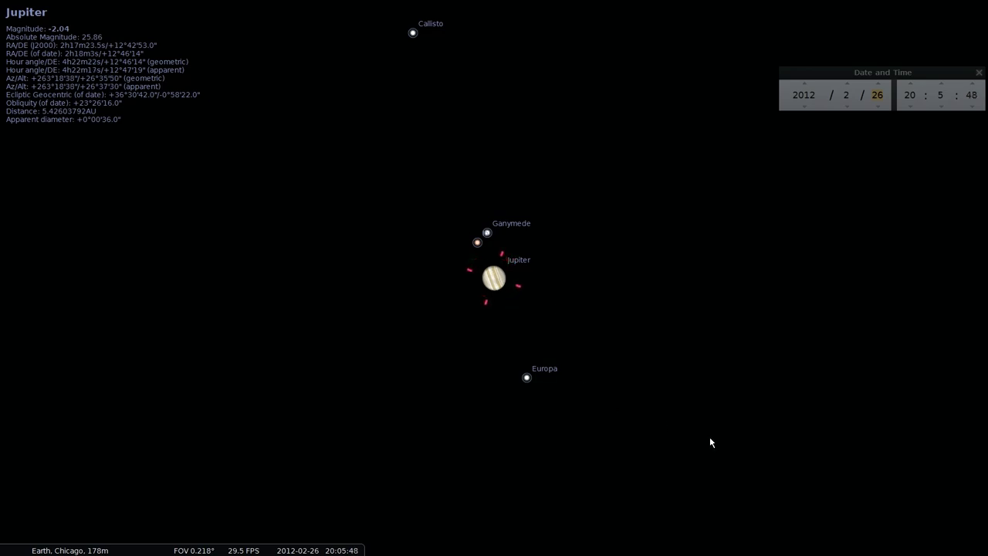
scroll(710, 439, "down", 3)
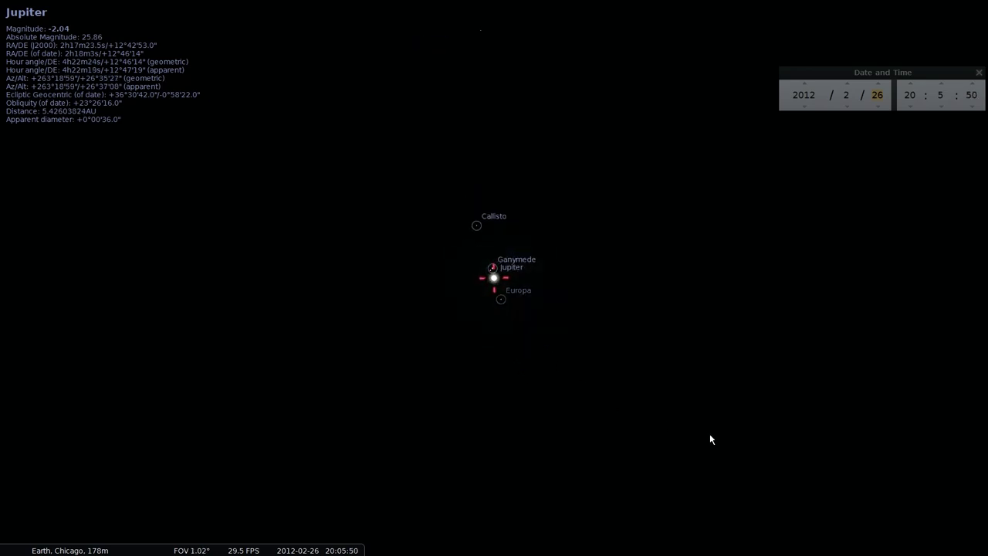
right_click(691, 520)
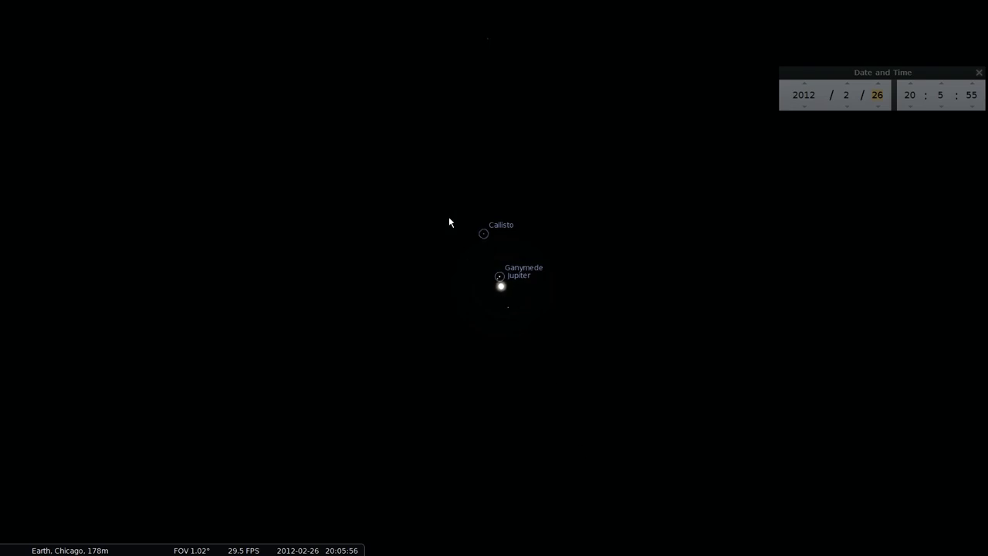
Step: Select the Moon, zoom in on its crescent, and zoom back out to a wide view including Jupiter
scroll(598, 395, "up", 3)
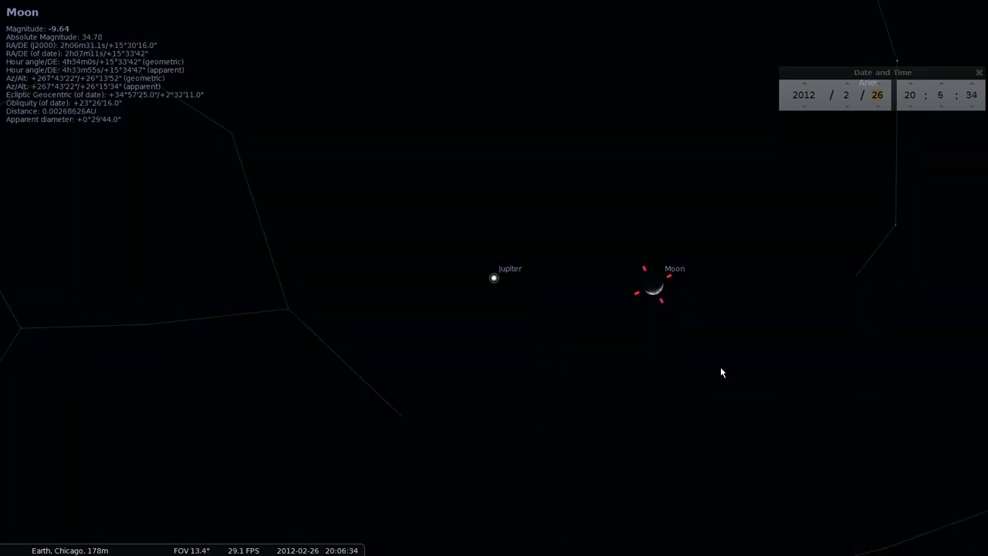
scroll(720, 366, "up", 5)
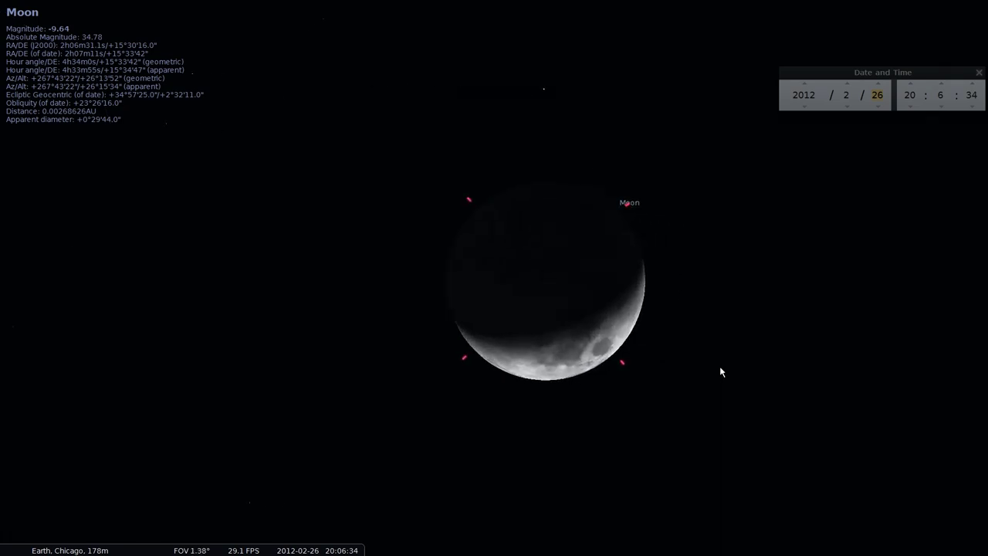
scroll(721, 372, "down", 4)
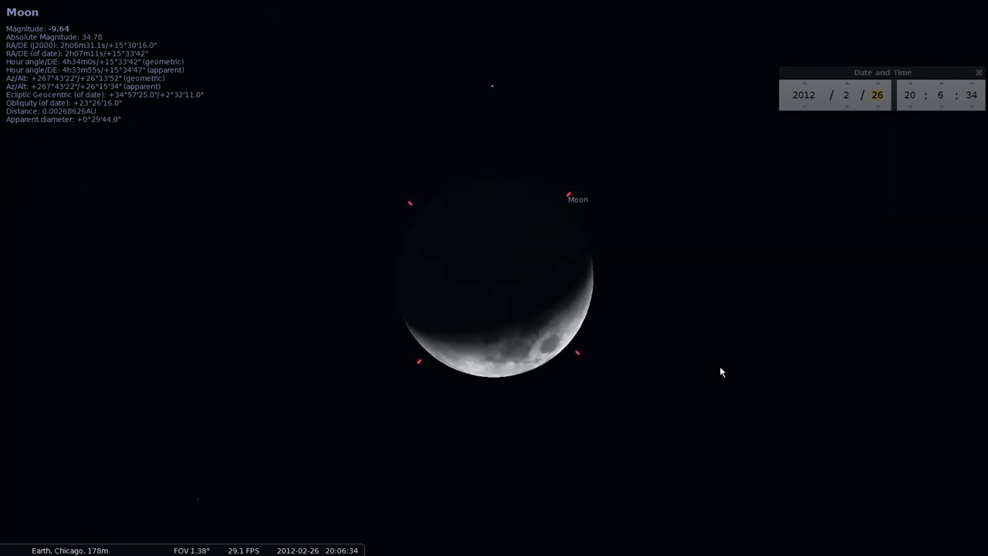
scroll(720, 372, "up", 4)
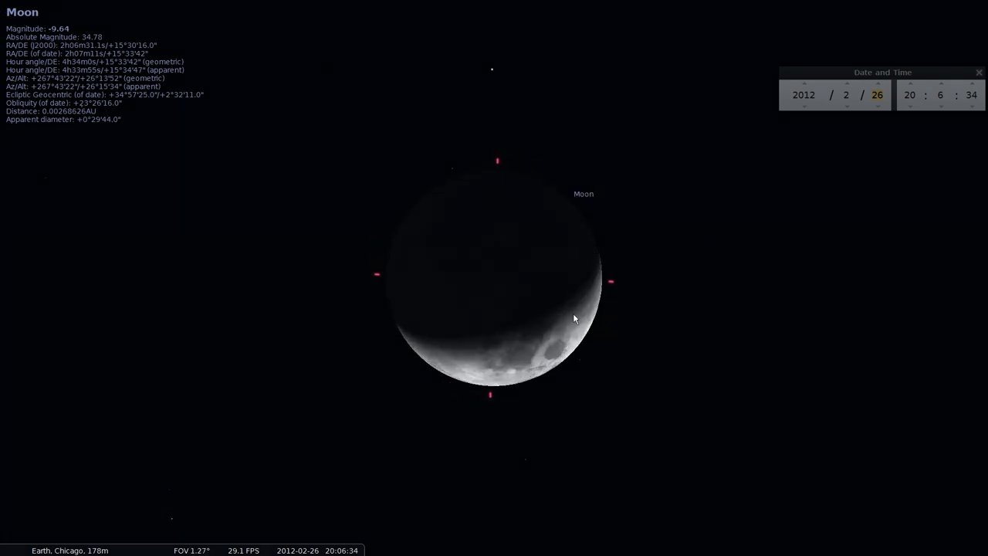
scroll(696, 473, "down", 5)
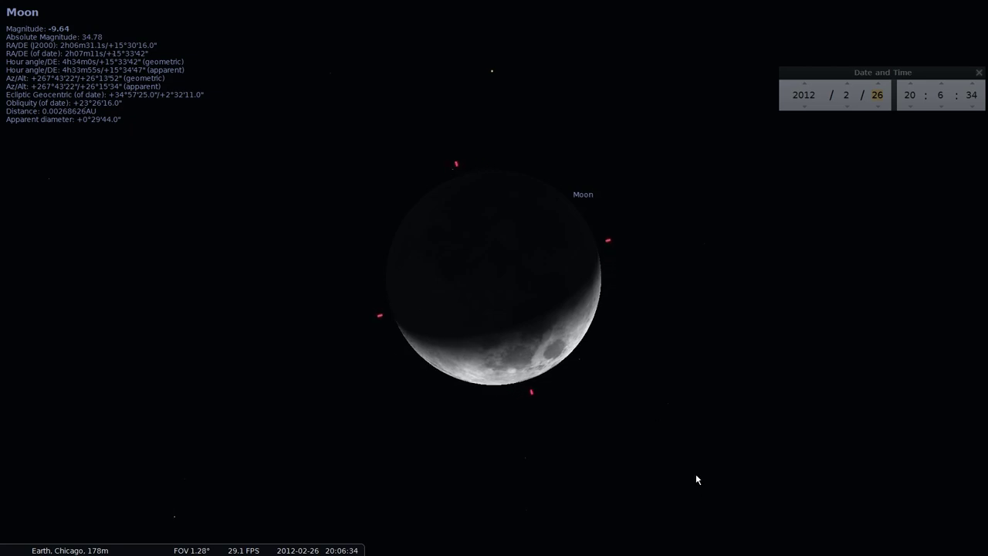
scroll(683, 467, "down", 5)
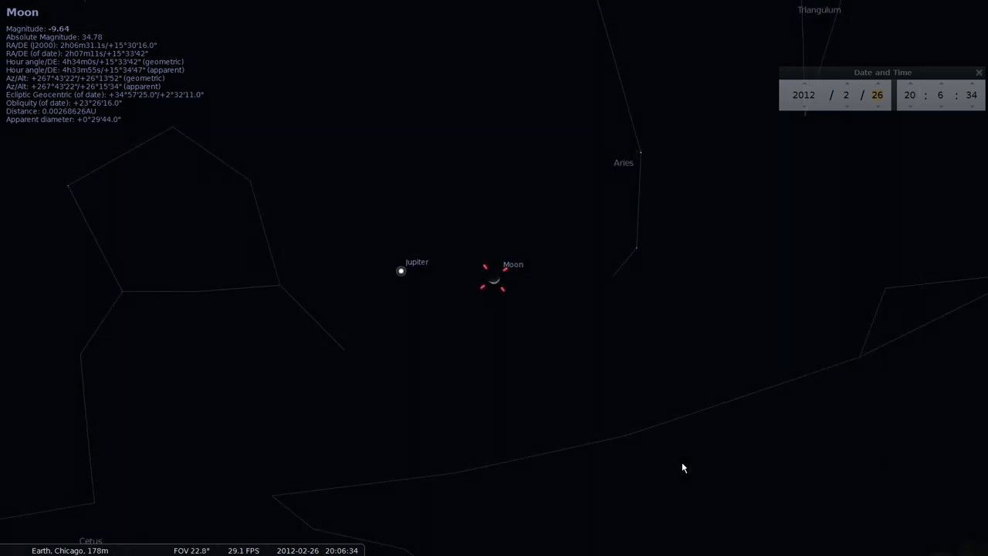
Step: Select Venus, centre it, and zoom in automatically on its disc
left_click(530, 448)
key("space")
scroll(673, 460, "up", 2)
key("slash")
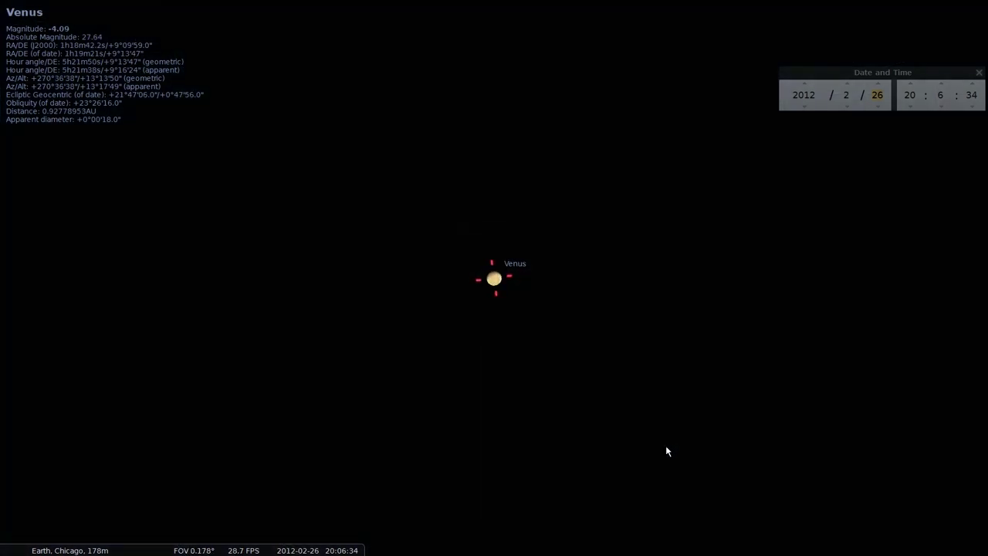
Step: Zoom out from Venus to a wide view of the western sky that includes Jupiter and the Moon
scroll(523, 283, "down", 1)
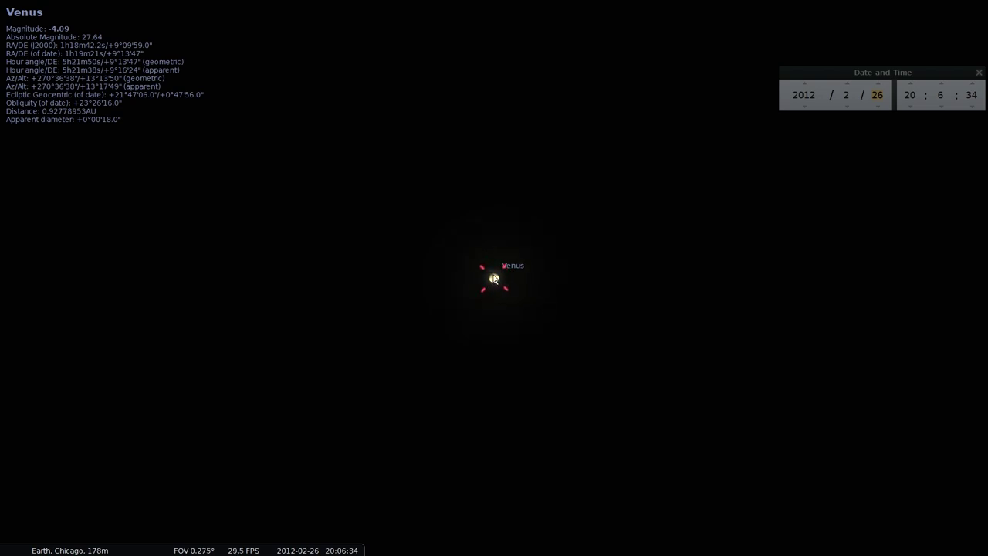
scroll(461, 360, "down", 5)
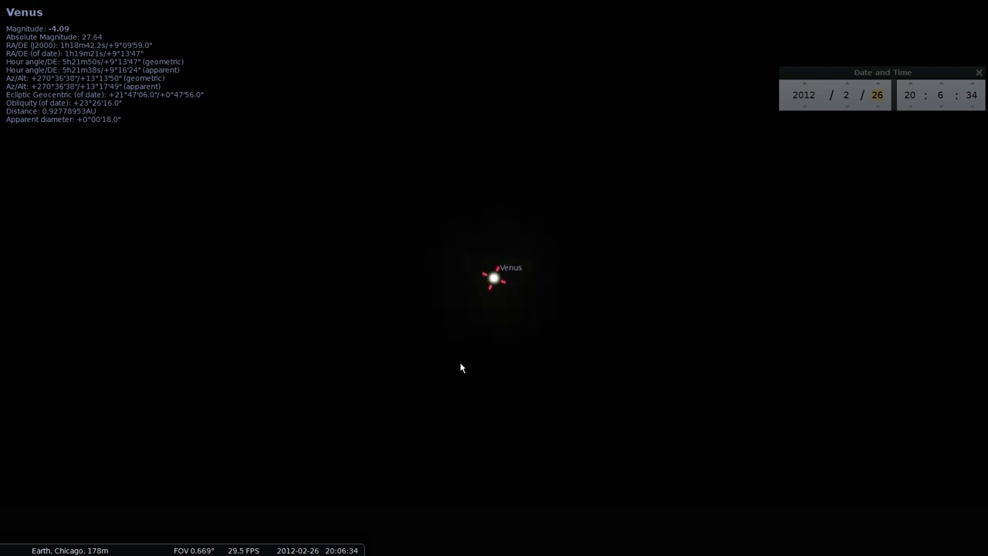
scroll(460, 362, "down", 5)
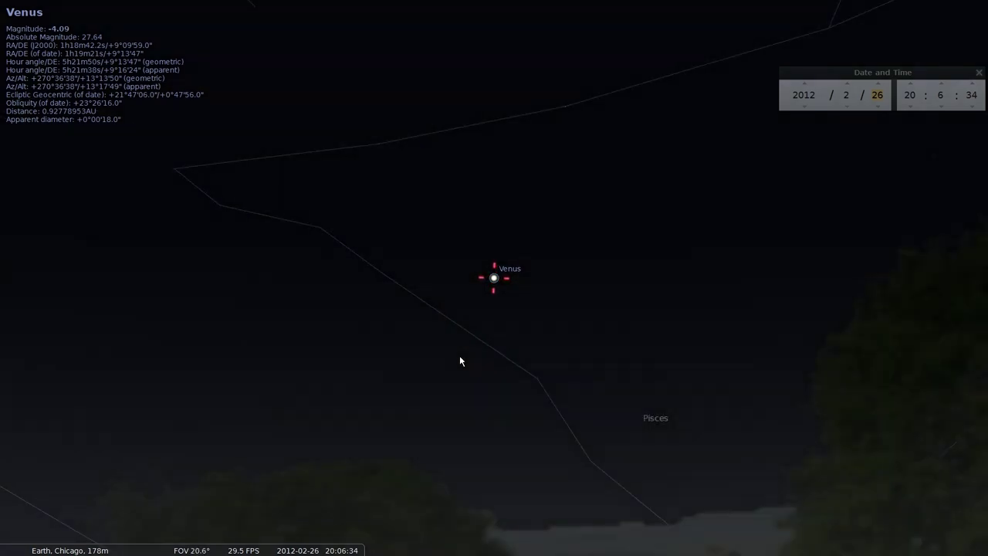
left_click_drag(419, 216, 580, 338)
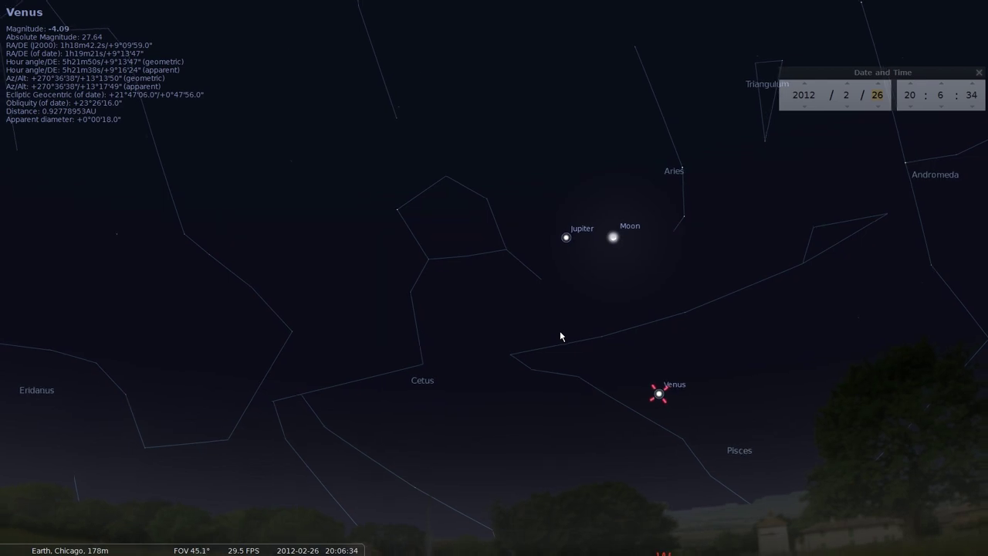
Step: Reset the simulation to the current time and advance the hour to 22 while viewing the wide south-western sky
scroll(560, 331, "down", 5)
left_click_drag(433, 253, 586, 376)
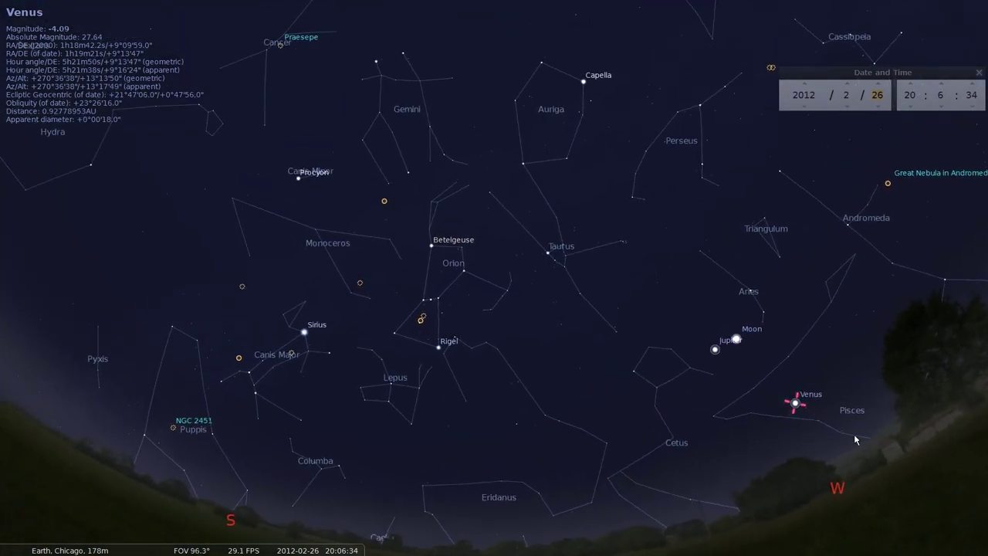
left_click(321, 545)
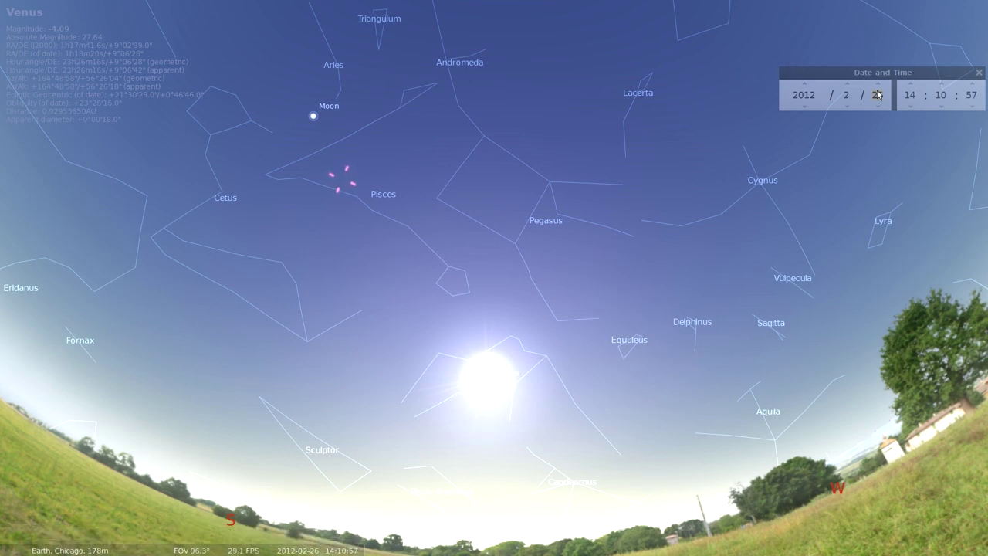
scroll(911, 87, "up", 6)
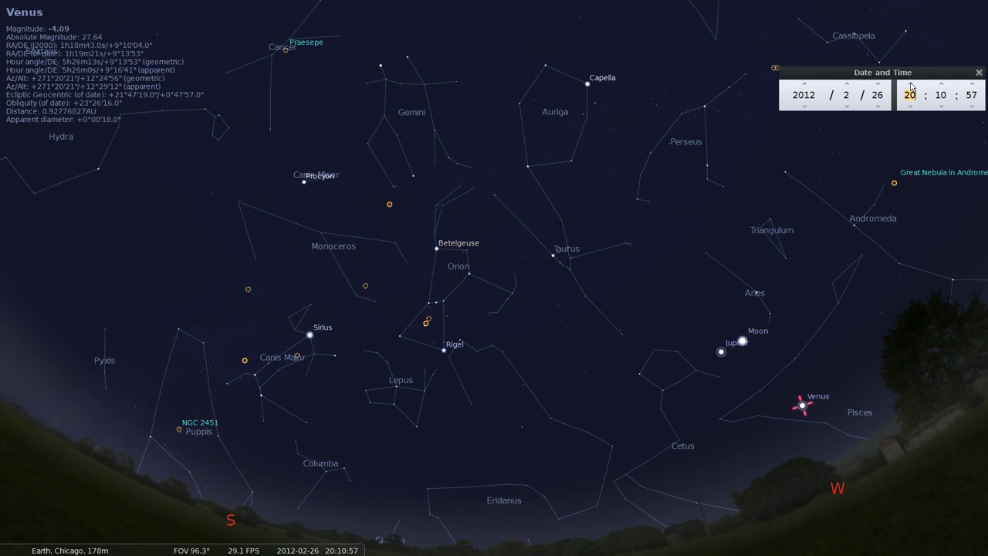
scroll(911, 87, "up", 2)
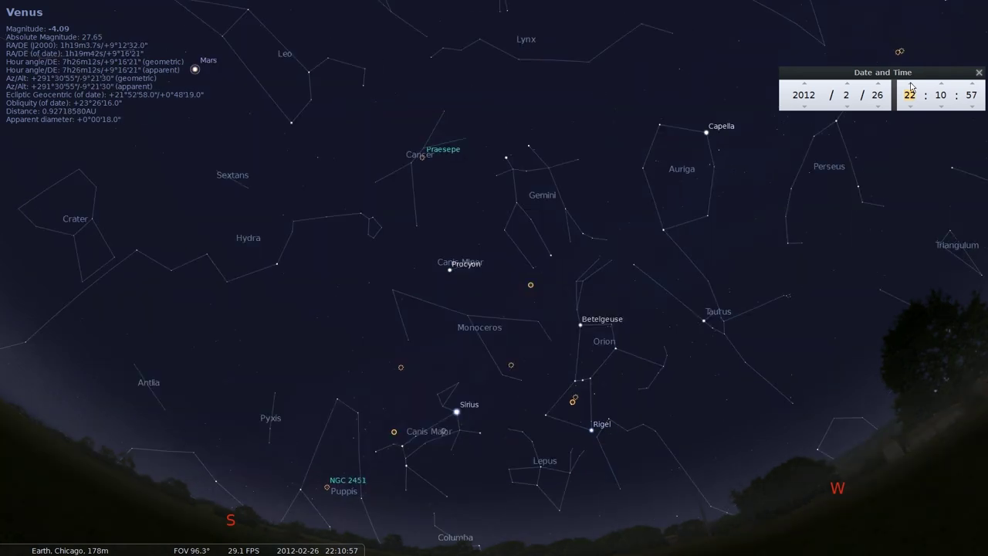
Step: Bring the sky between east and south into view and advance the time to 0:10:57 on 27 February 2012
left_click_drag(302, 271, 678, 219)
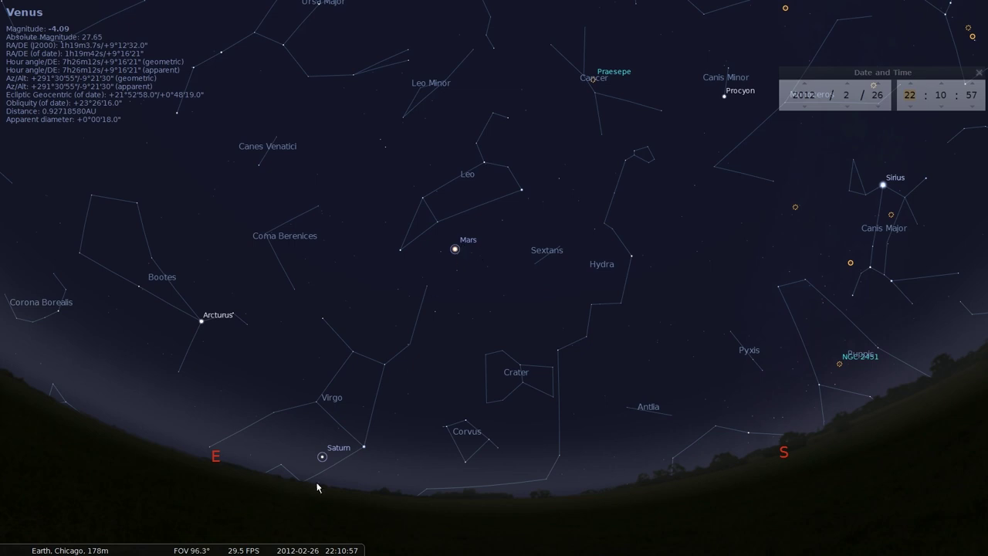
left_click(910, 84)
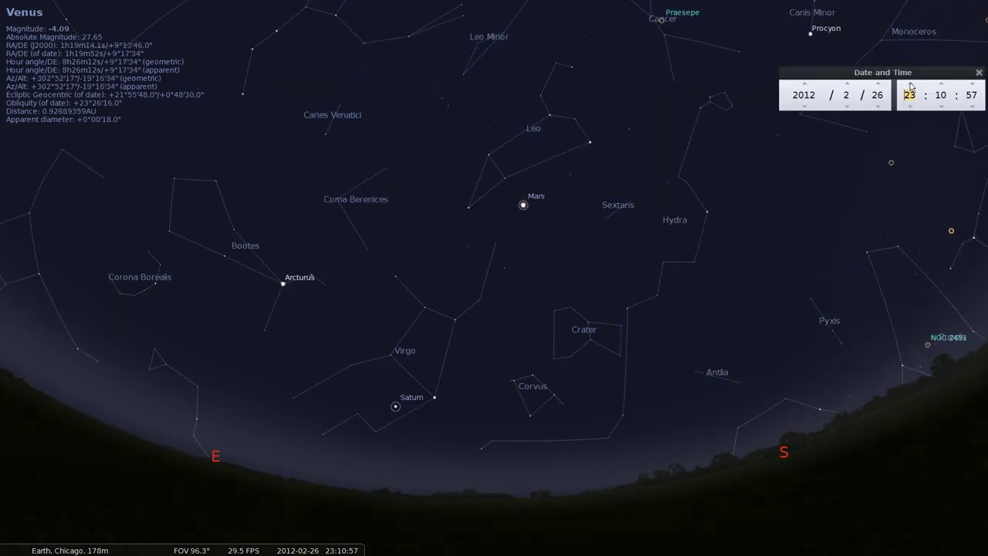
left_click(910, 84)
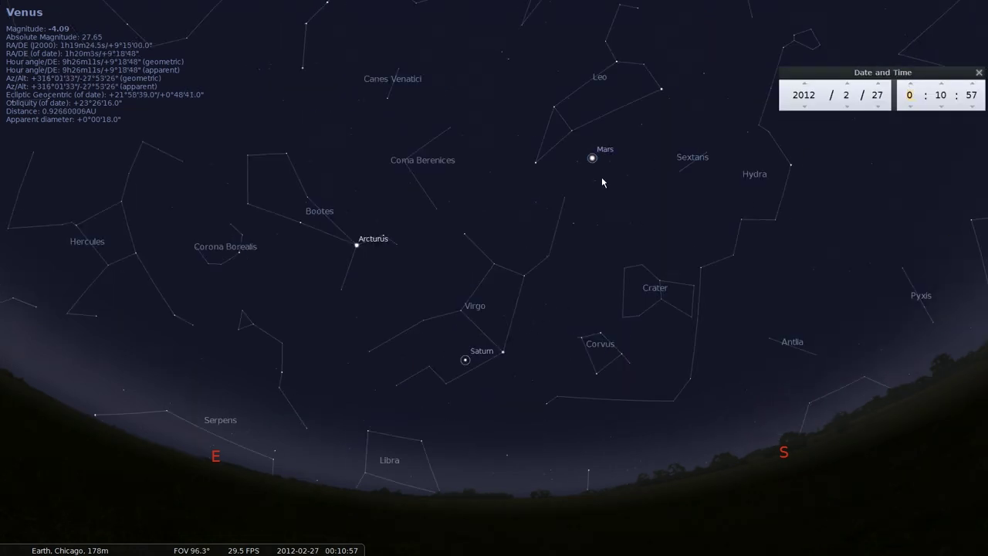
Step: Select Saturn, zoom in on it automatically, and examine its rings and moons at wider and closer fields of view
left_click(465, 367)
key("slash")
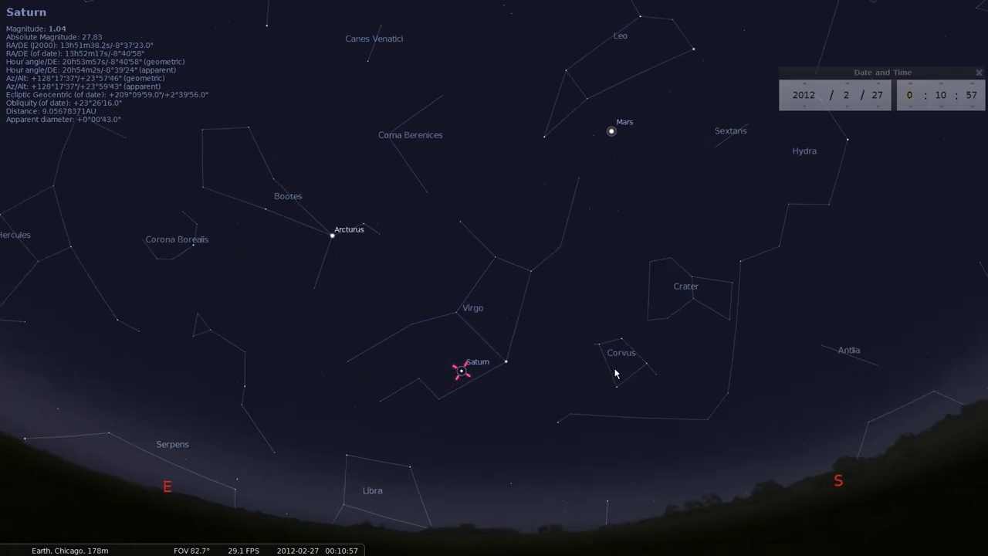
key("slash")
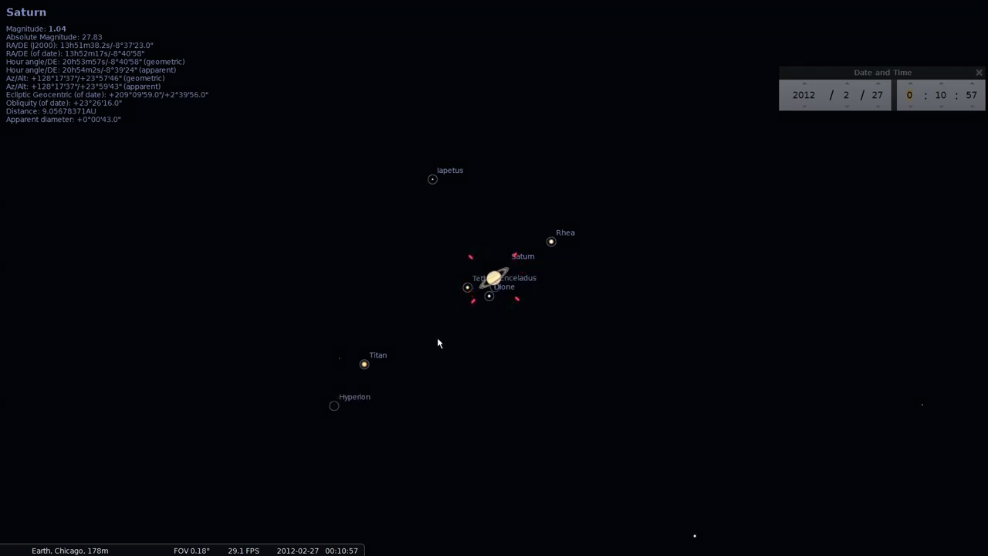
scroll(432, 342, "down", 1)
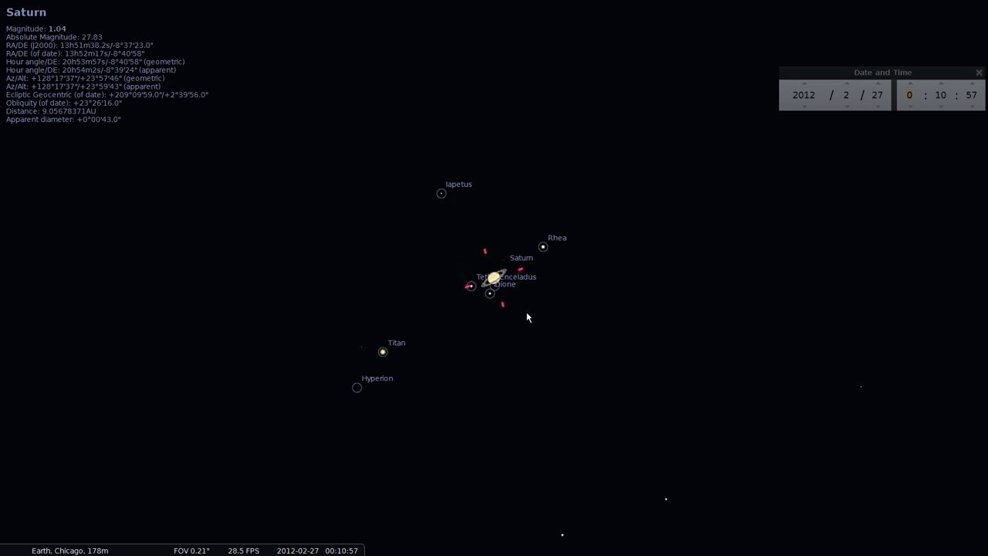
scroll(528, 316, "up", 3)
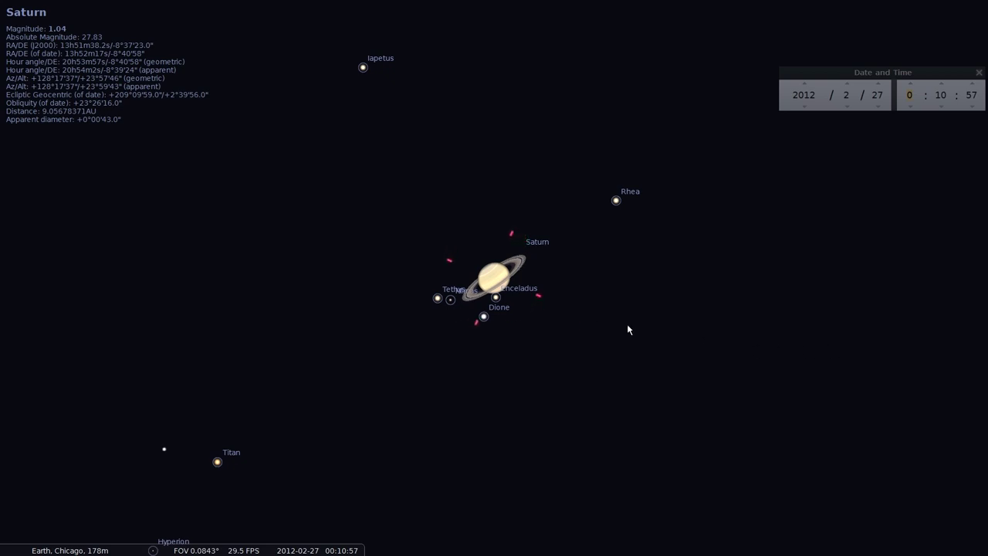
Step: Select Mars in the wide sky view, centre it, and zoom in on its disc and moon Deimos
scroll(627, 324, "down", 10)
scroll(635, 320, "down", 8)
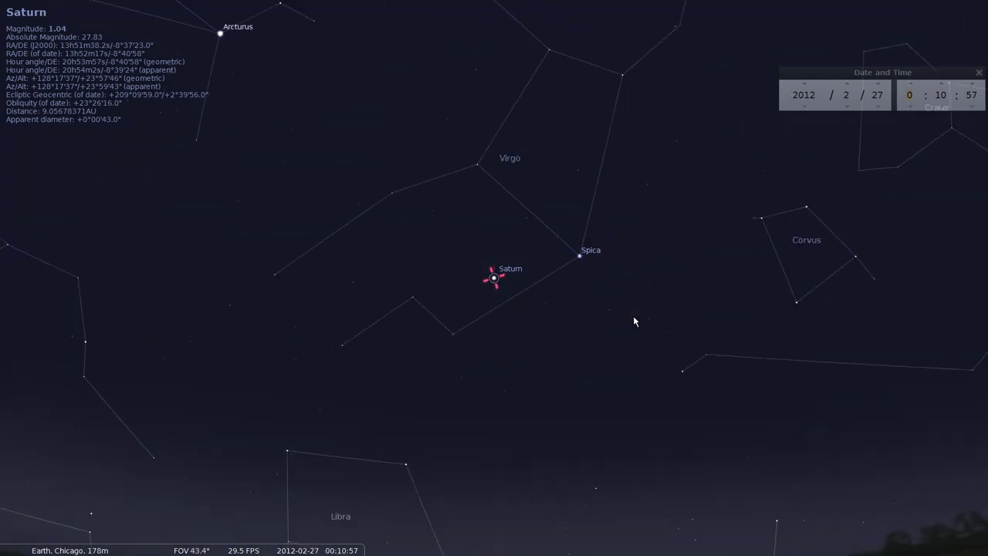
scroll(635, 322, "down", 3)
left_click_drag(646, 177, 510, 342)
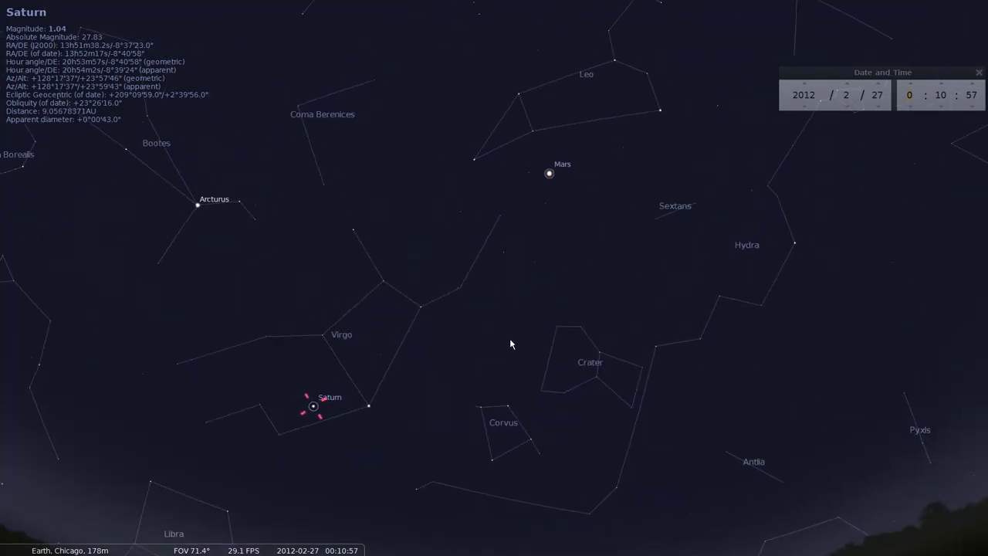
left_click(553, 177)
key("space")
scroll(665, 286, "up", 3)
scroll(663, 291, "up", 10)
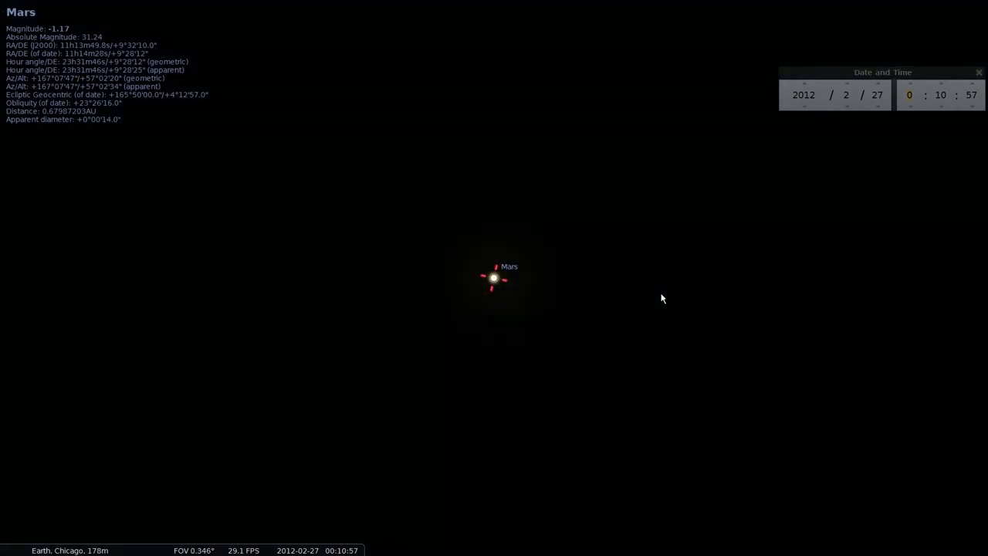
scroll(661, 297, "down", 2)
scroll(533, 294, "up", 1)
scroll(532, 291, "up", 3)
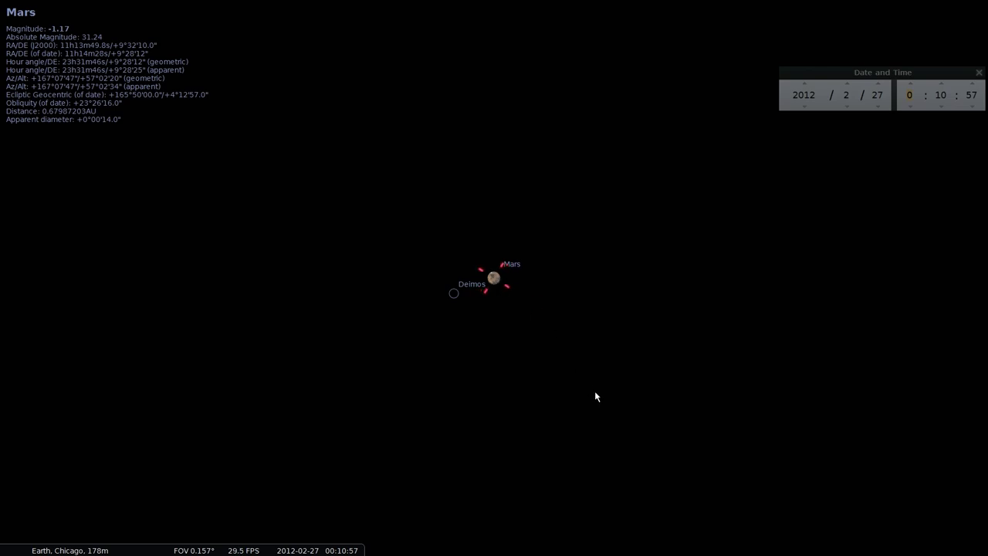
Step: Zoom out from Mars to a wide view, select galaxy IC 680, and turn towards the horizon between south and west
scroll(593, 386, "down", 2)
scroll(593, 384, "down", 6)
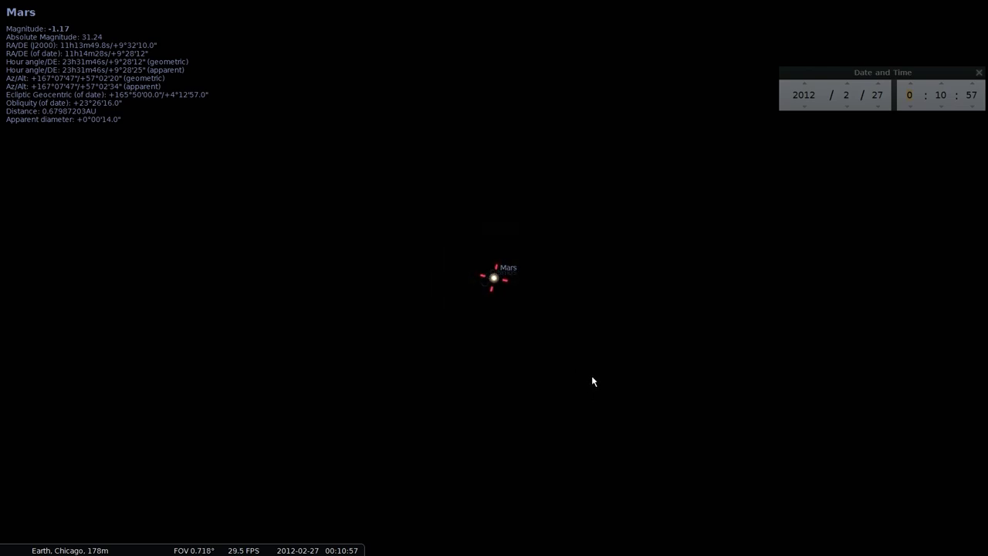
scroll(594, 379, "down", 5)
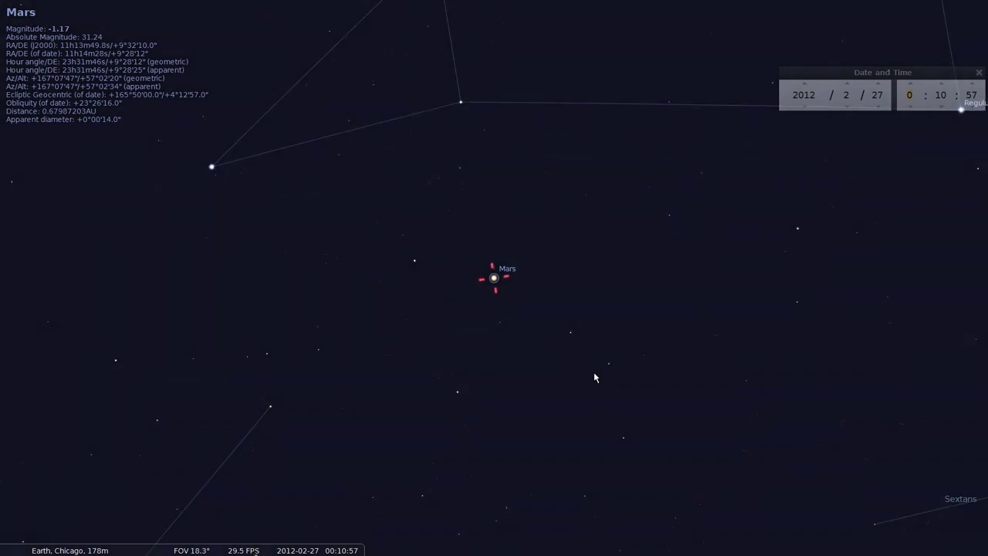
scroll(595, 377, "down", 3)
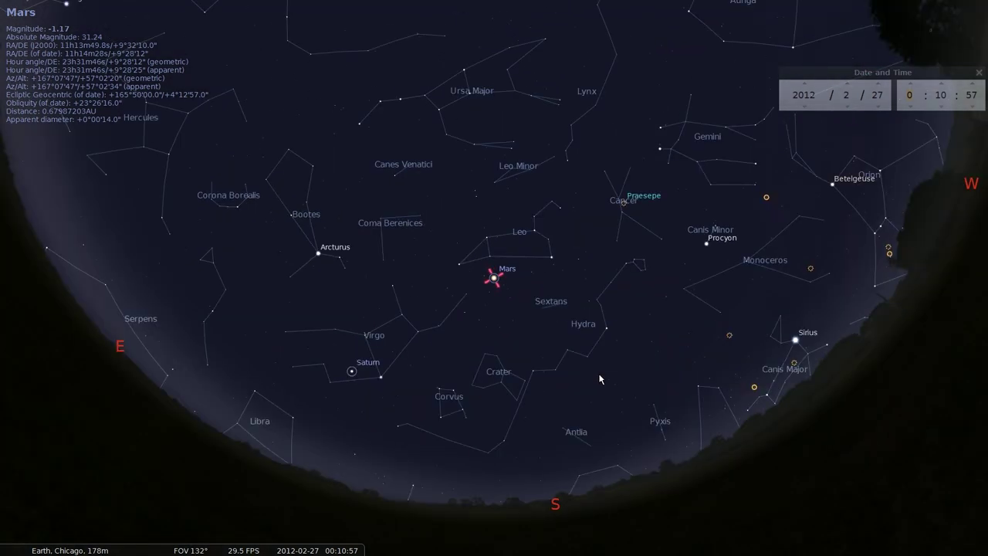
left_click(498, 322)
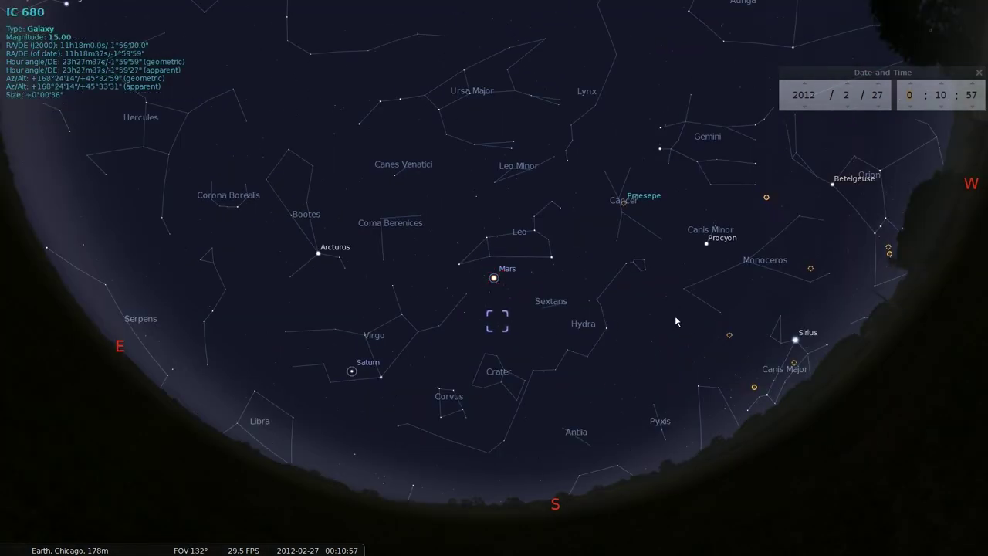
scroll(679, 309, "up", 4)
key("Right")
key("Down")
scroll(529, 240, "down", 2)
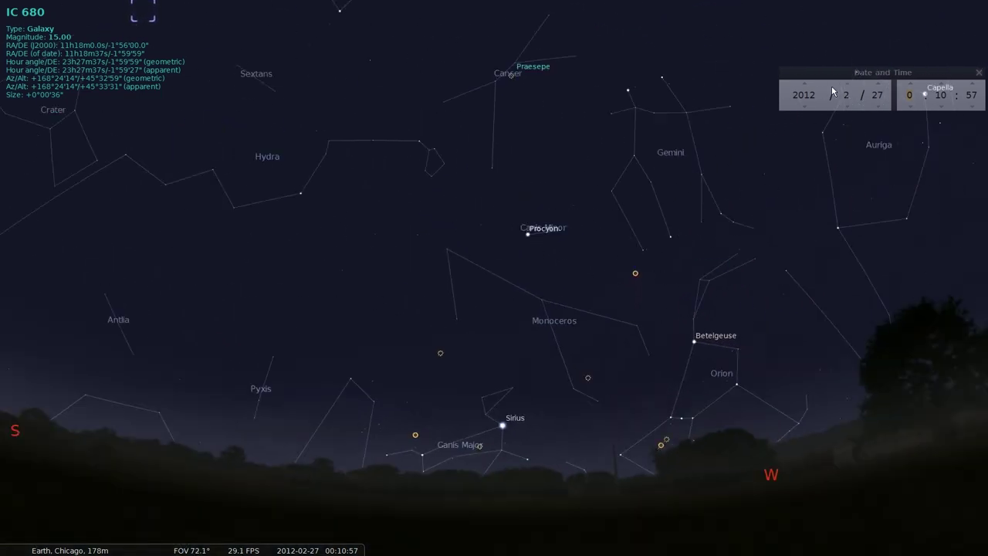
Step: Set the time back to 20:10:57 on 26 February with Orion in view, and hide the constellation lines
left_click(911, 105)
left_click(911, 106)
left_click(911, 106)
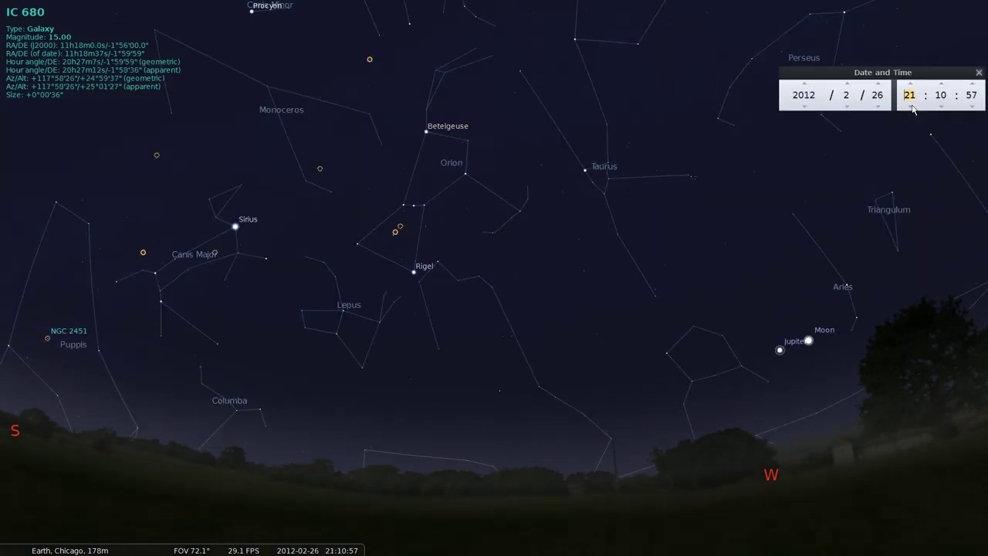
left_click(911, 105)
left_click_drag(214, 327, 403, 431)
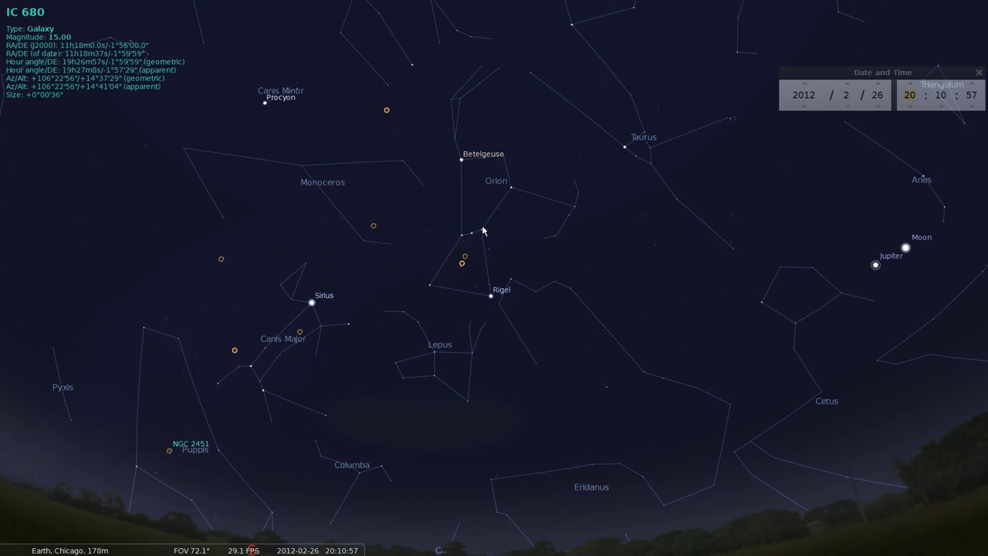
left_click(40, 545)
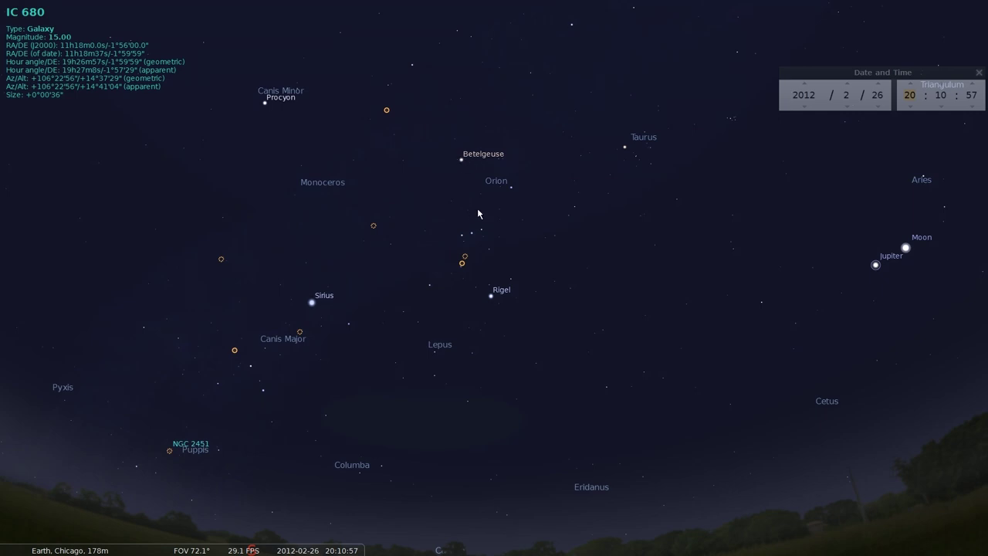
Step: Select the Great Nebula in Orion (M 42), zoom in on it automatically, and adjust the field of view around it
left_click(462, 264)
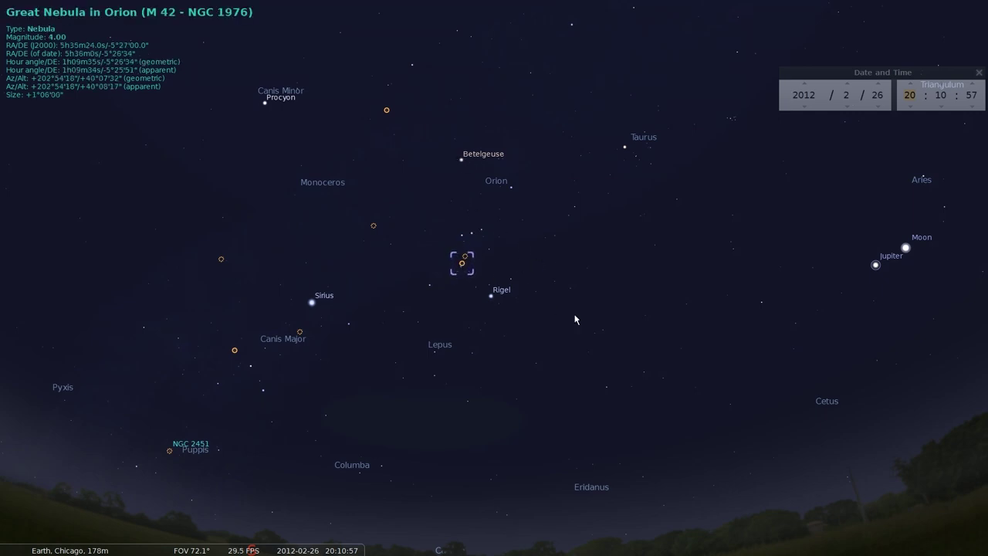
key("slash")
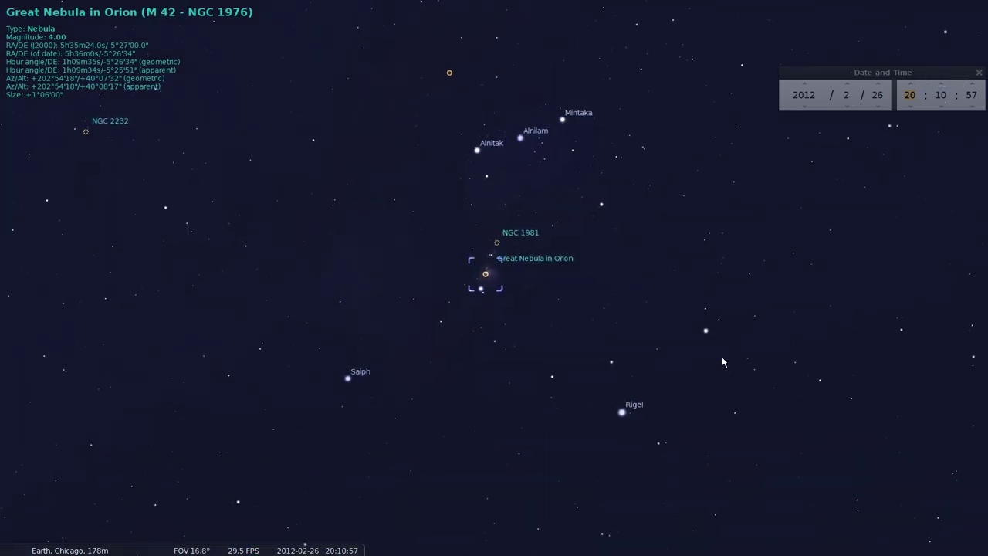
scroll(720, 357, "up", 2)
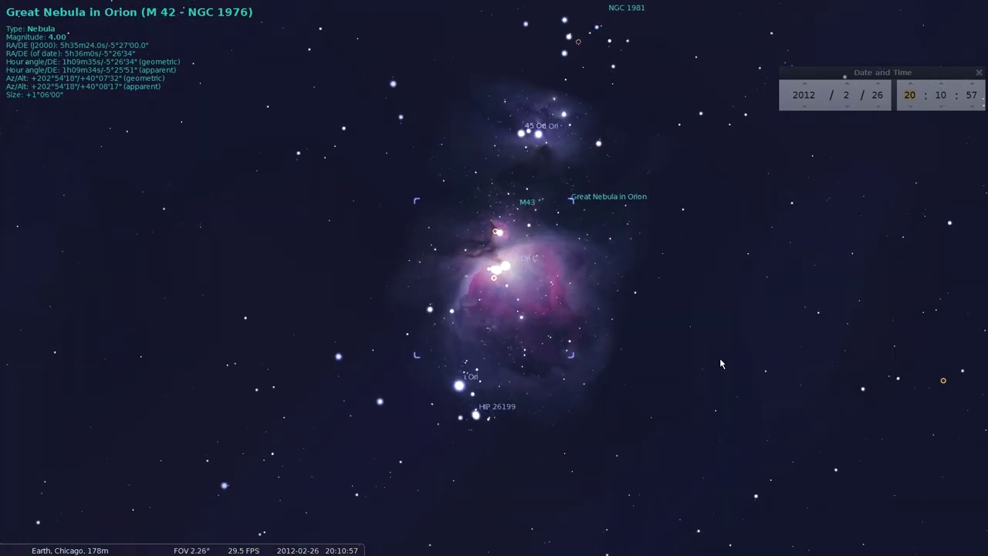
scroll(719, 357, "down", 1)
scroll(720, 357, "down", 1)
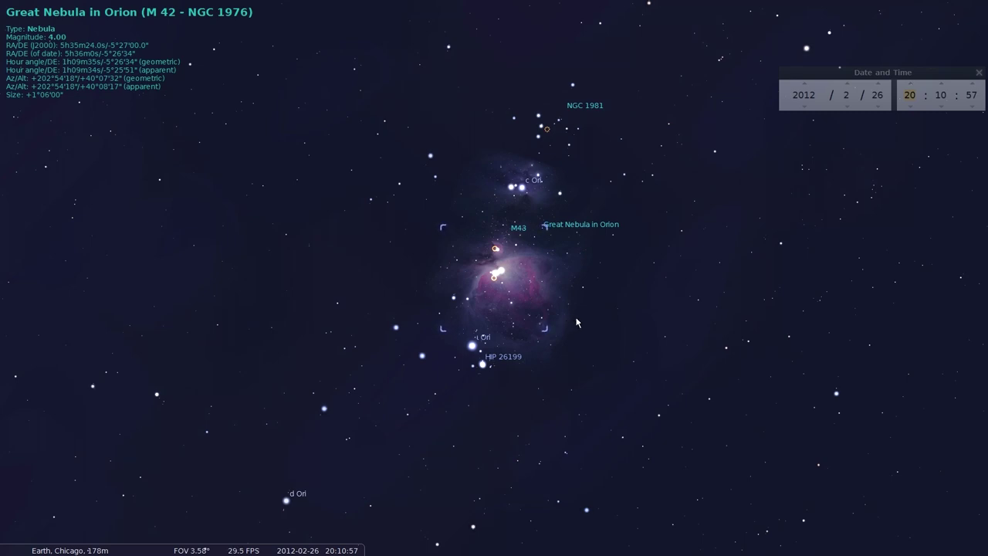
Step: Select the star θ1 Ori C inside the nebula and view the surrounding region at closer and wider fields
left_click(504, 276)
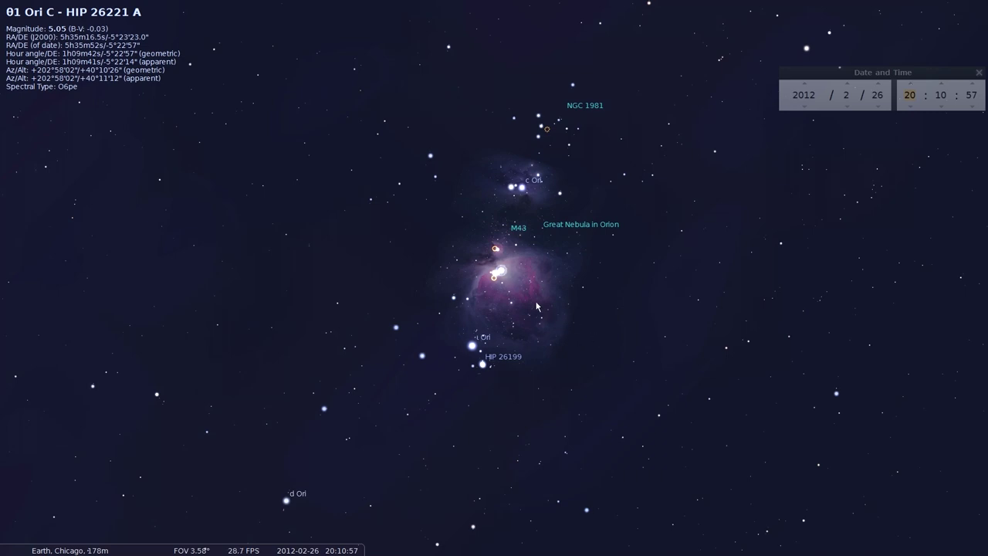
scroll(538, 307, "up", 3)
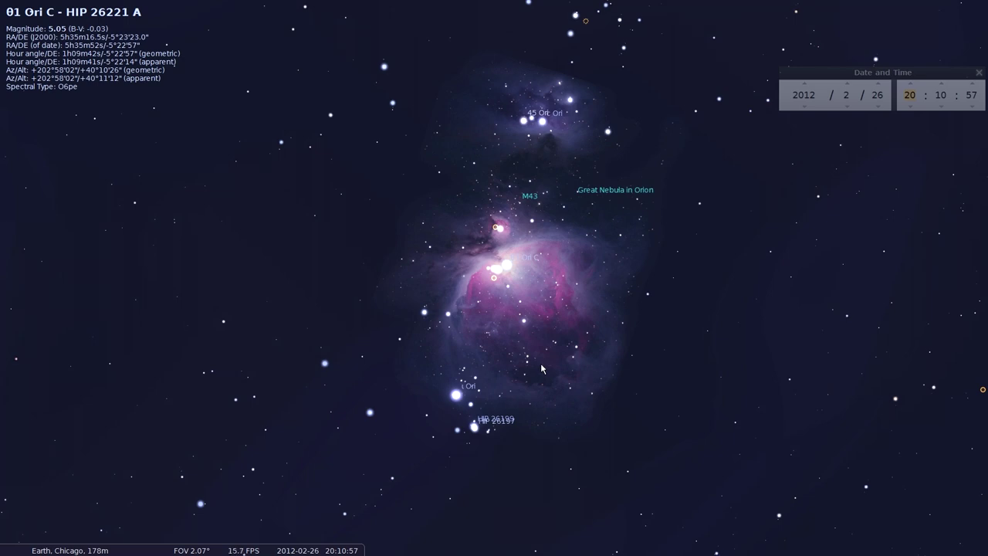
scroll(599, 317, "down", 2)
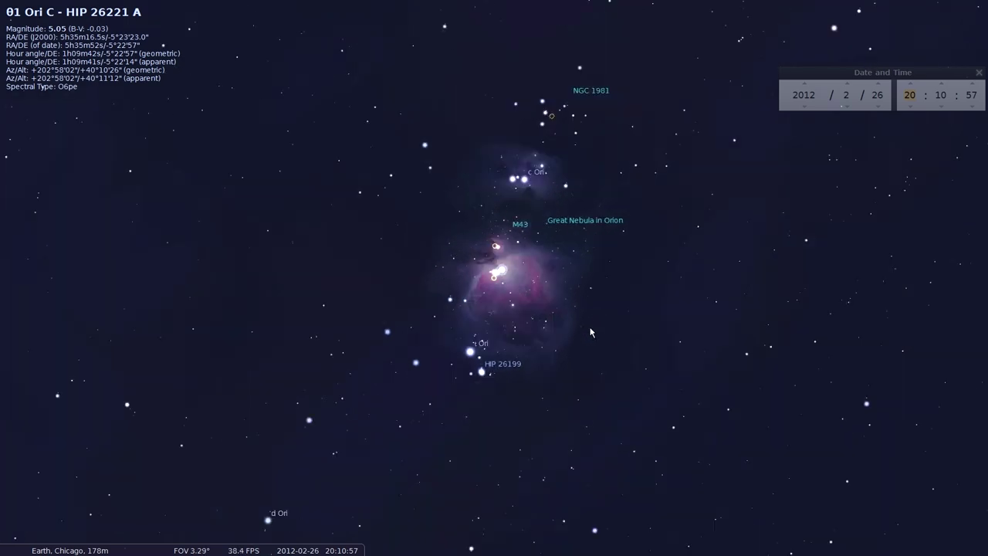
scroll(592, 323, "down", 3)
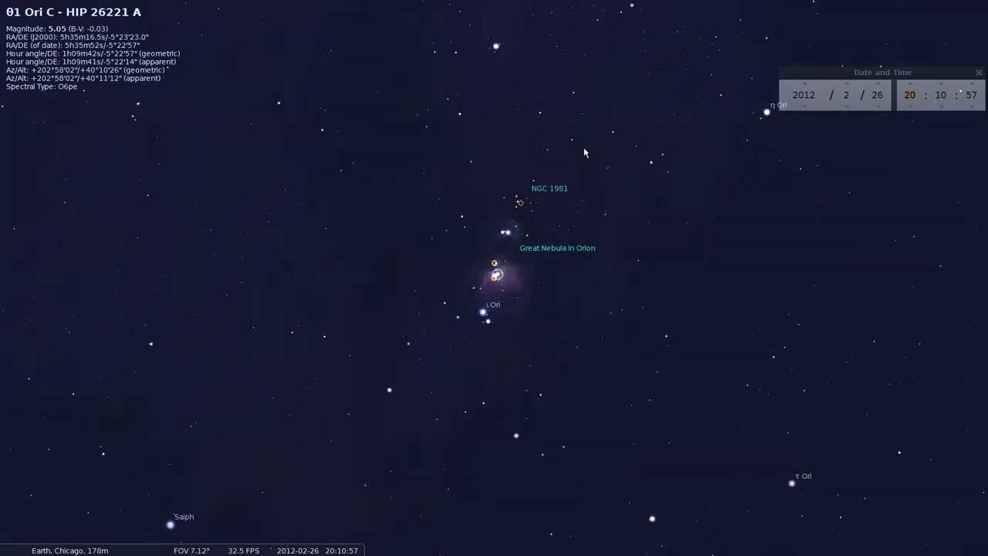
Step: Select Alnitak in Orion's belt, zoom in on it automatically, and examine the red nebulosity beside it
scroll(583, 139, "down", 3)
left_click_drag(569, 177, 554, 239)
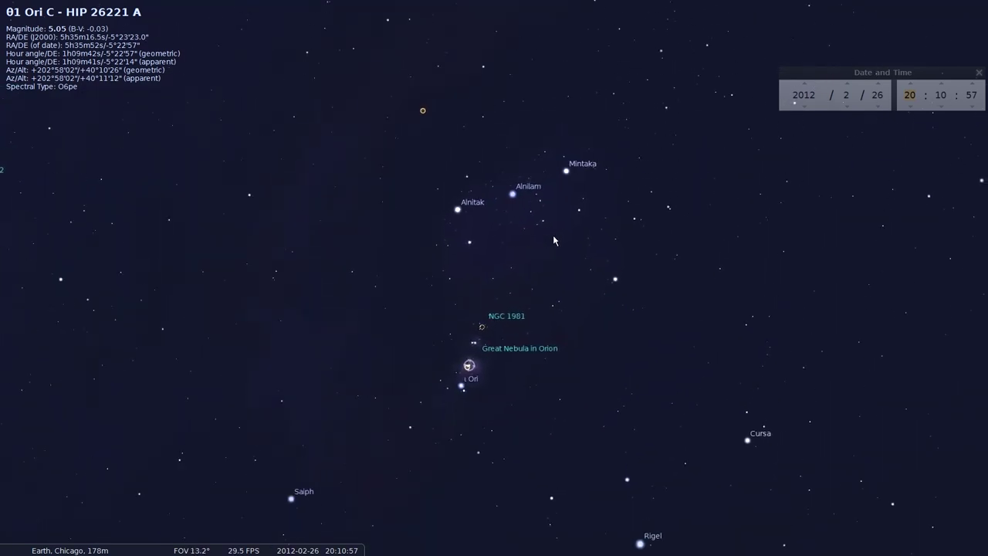
left_click(458, 210)
scroll(569, 322, "up", 3)
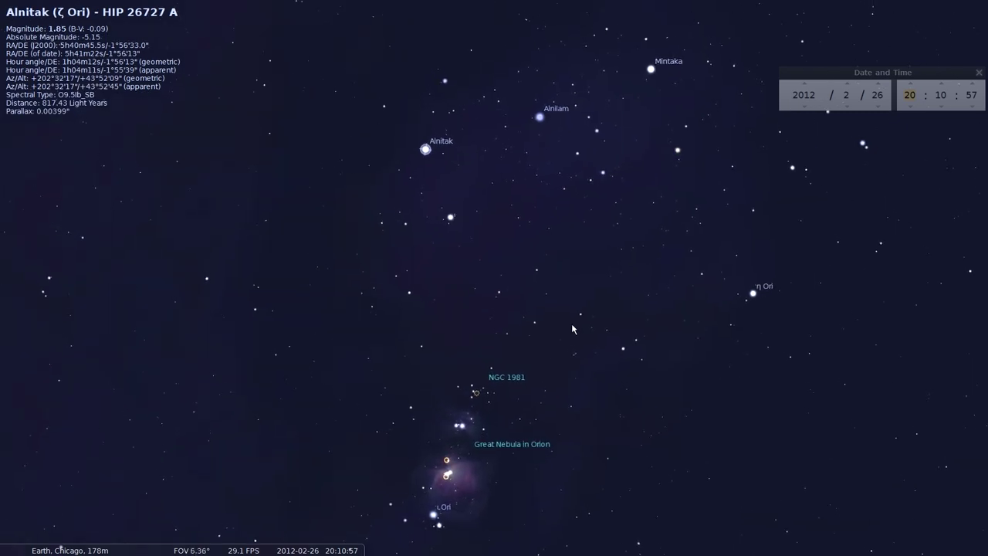
key("slash")
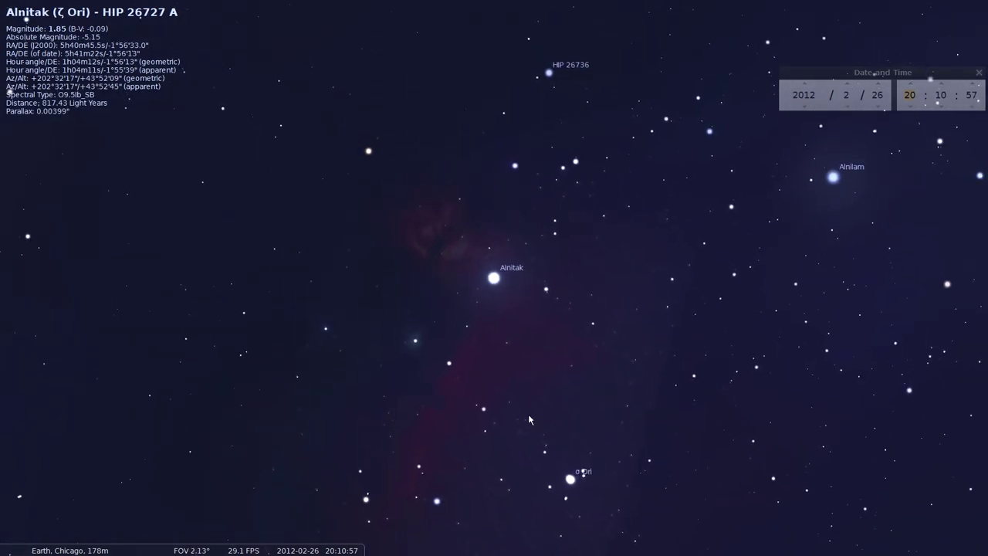
scroll(450, 409, "up", 2)
left_click_drag(450, 409, 571, 249)
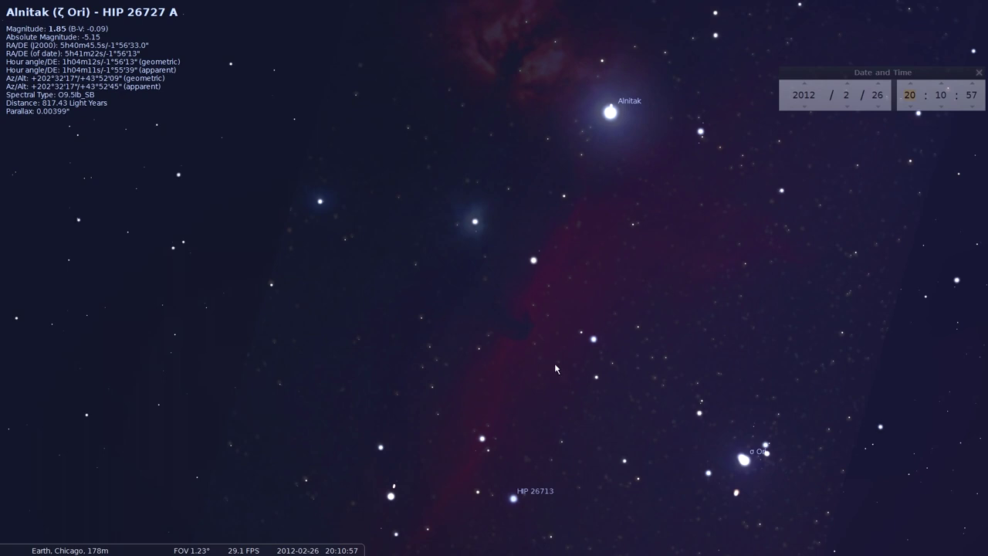
Step: Examine the dark notch in the red nebulosity below Alnitak at closer and wider fields, return to the full southern sky, and clear the selection
scroll(604, 376, "down", 3)
scroll(510, 312, "up", 3)
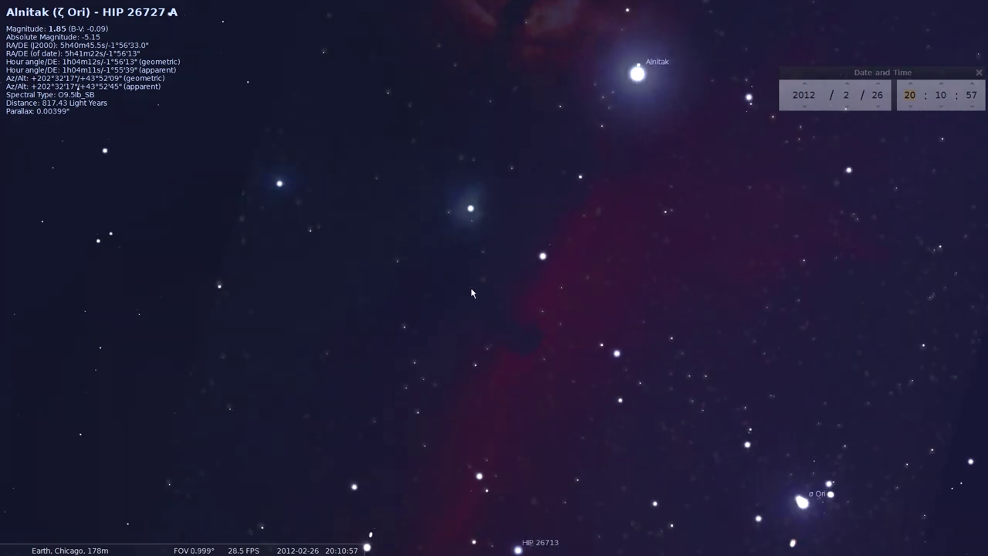
scroll(633, 377, "down", 5)
scroll(631, 373, "down", 5)
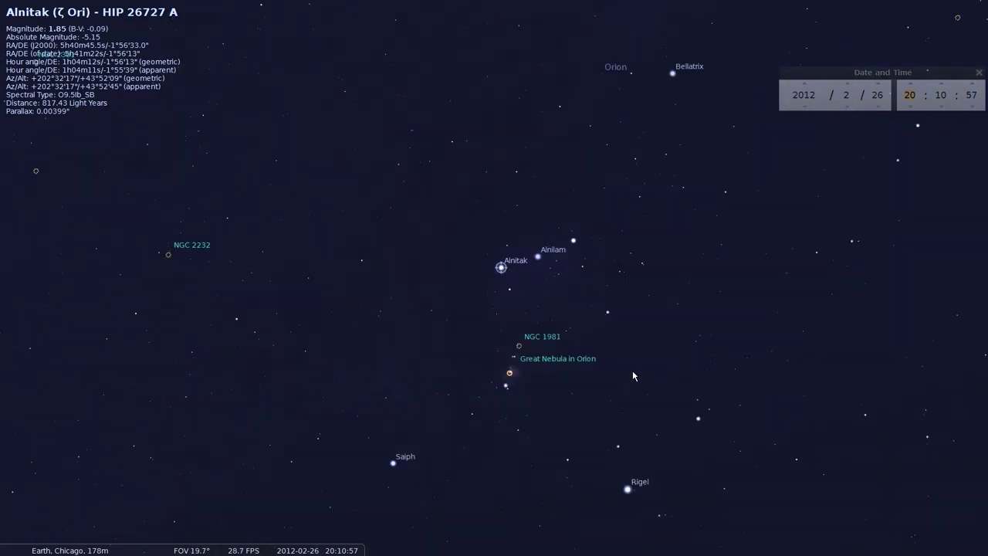
scroll(633, 373, "down", 5)
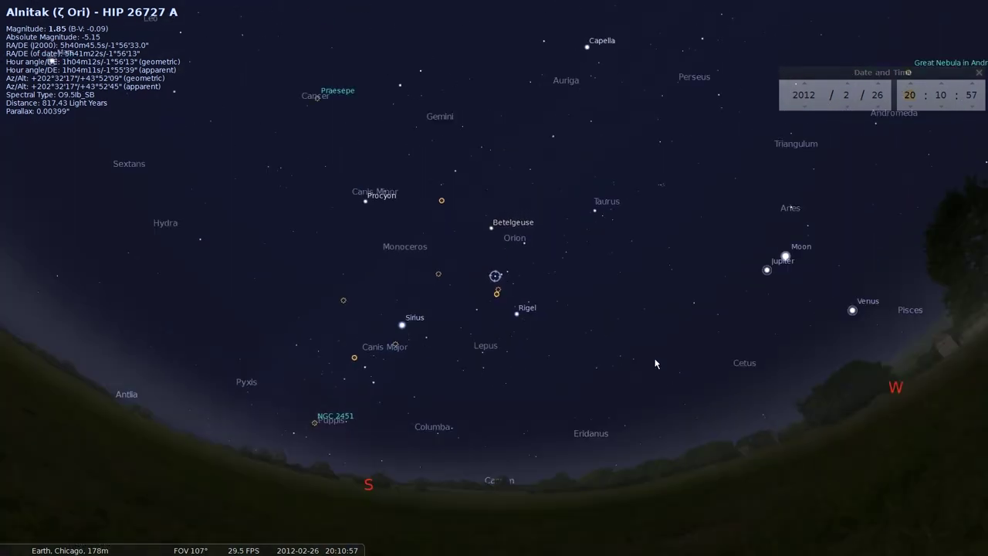
right_click(590, 306)
Step: Turn the view from Orion around to the northern sky, select Polaris, and bring it above the northern horizon
key("Right")
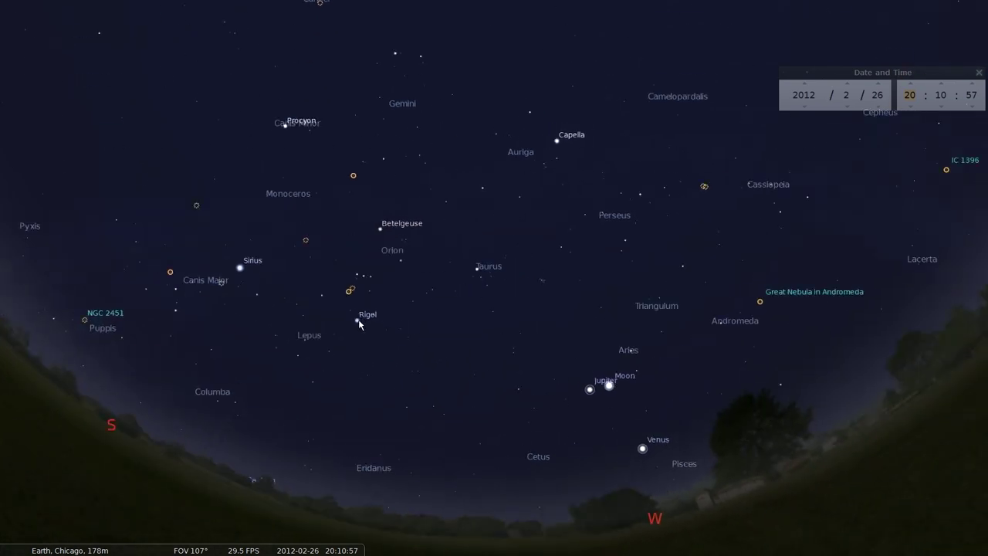
left_click_drag(695, 324, 374, 340)
mouse_move(726, 339)
left_mouse_down()
mouse_move(603, 337)
mouse_move(559, 308)
left_mouse_up()
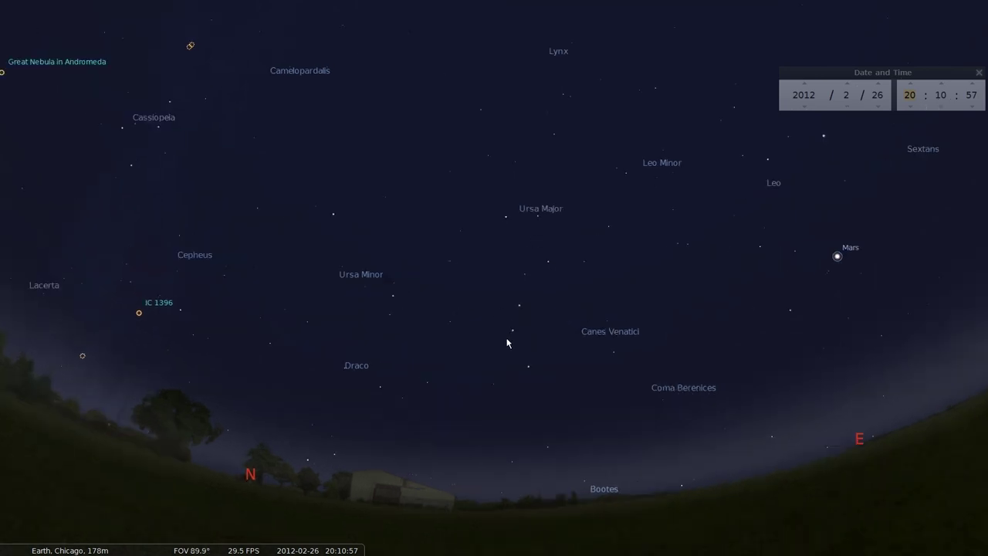
scroll(545, 422, "up", 3)
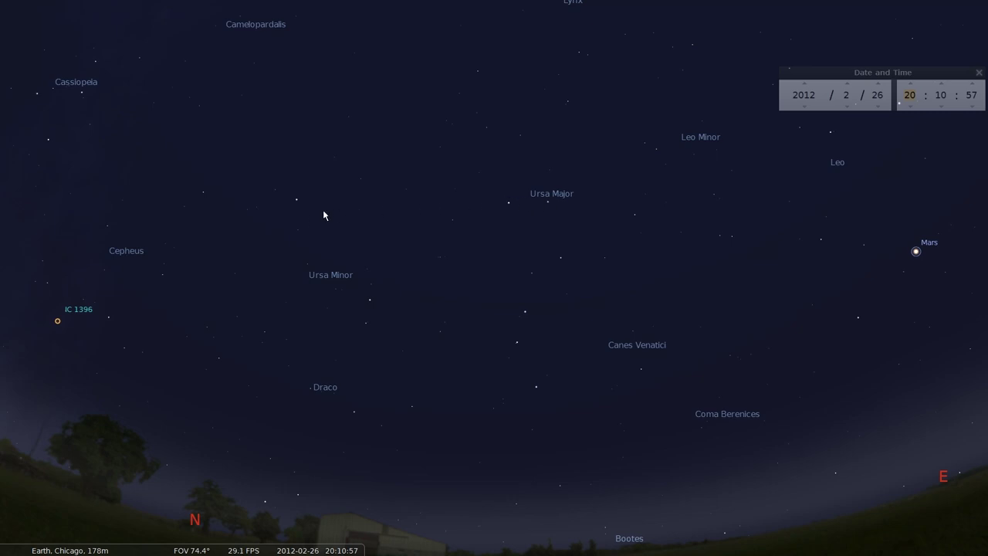
left_click(297, 201)
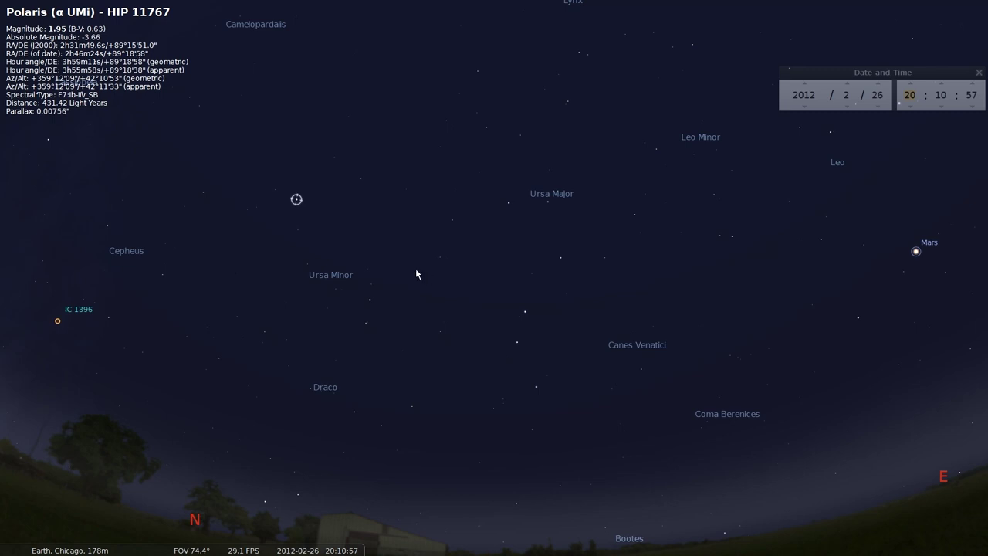
left_click_drag(268, 255, 395, 254)
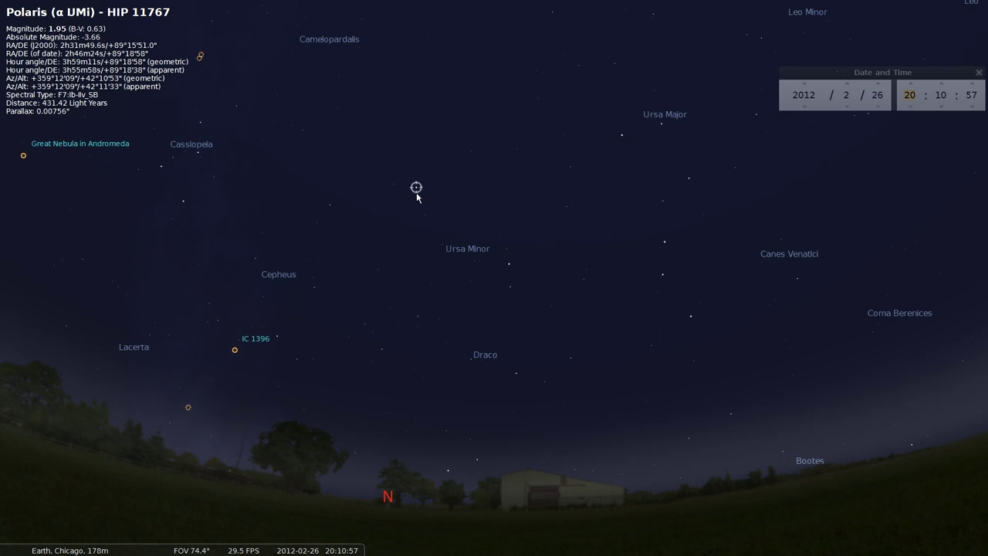
Step: Compare Mizar and Alkaid in Ursa Major's tail by selecting each, and zoom automatically in on Mizar and Alcor and back out
left_click_drag(720, 276, 483, 275)
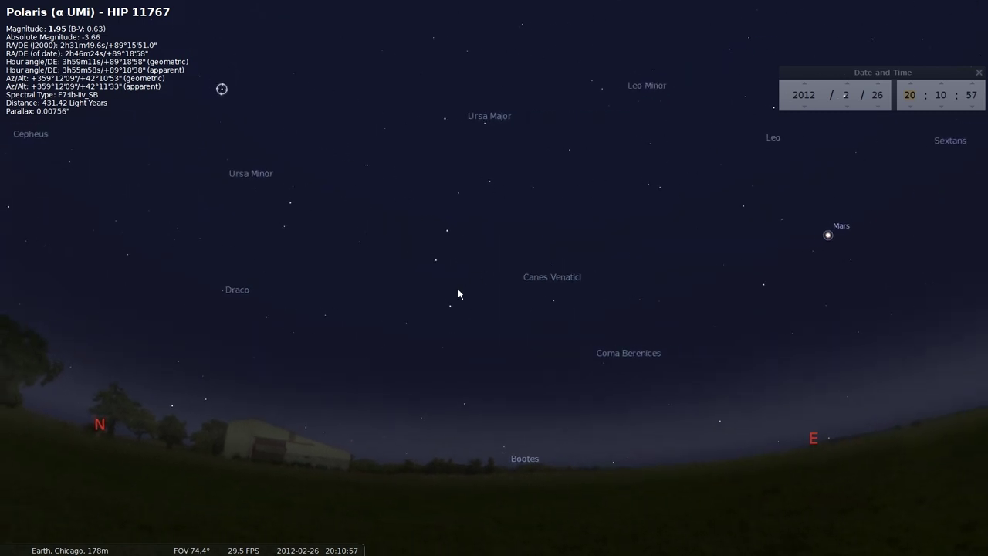
scroll(459, 290, "up", 3)
left_click(391, 247)
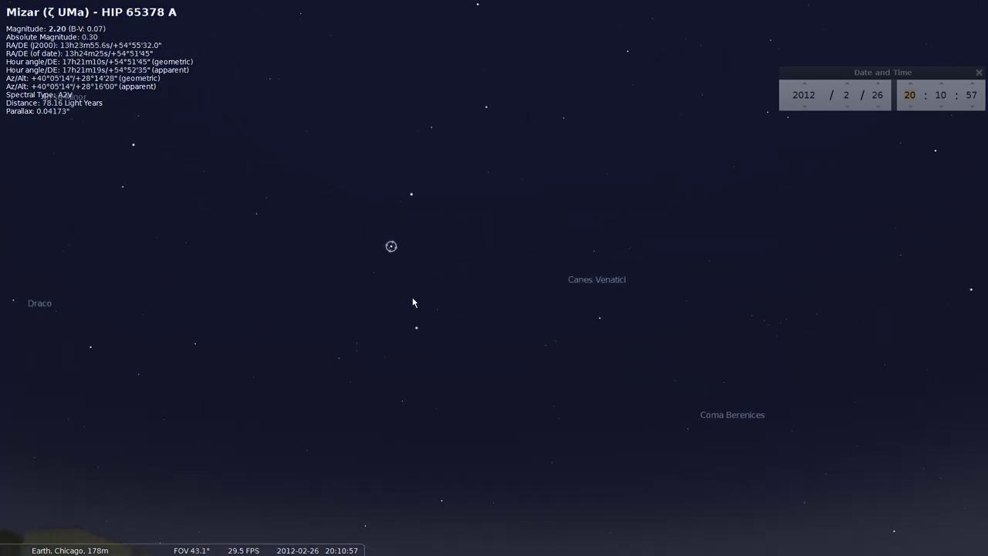
left_click(417, 329)
left_click(391, 247)
left_click(416, 328)
left_click(392, 247)
key("slash")
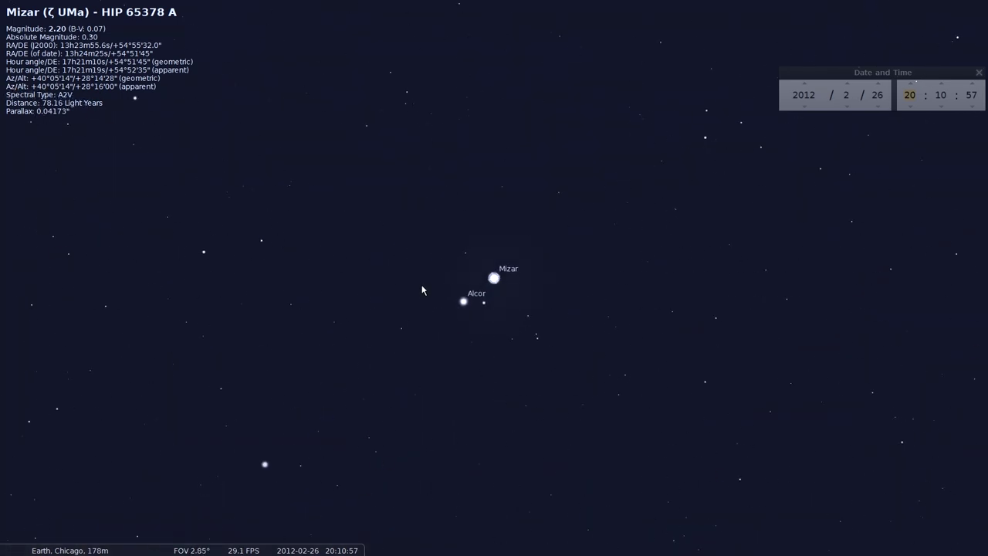
key("backslash")
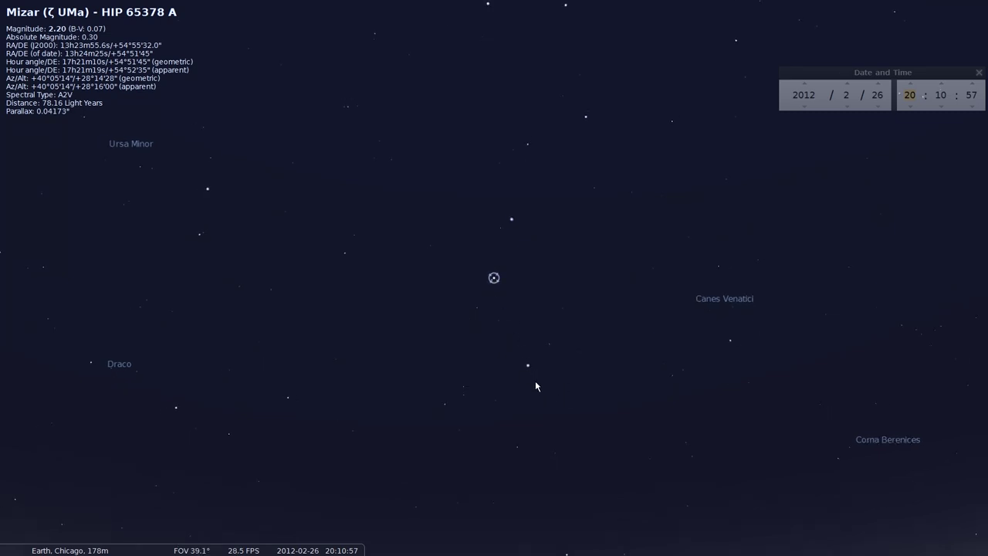
Step: Show the constellation lines over the northern sky with Mizar selected
scroll(535, 386, "down", 3)
mouse_move(24, 549)
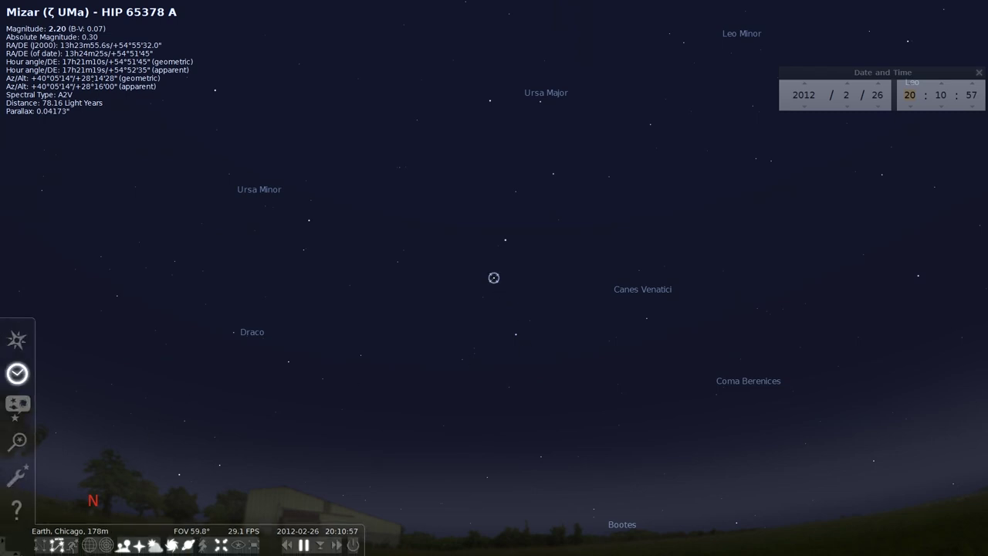
left_click(41, 545)
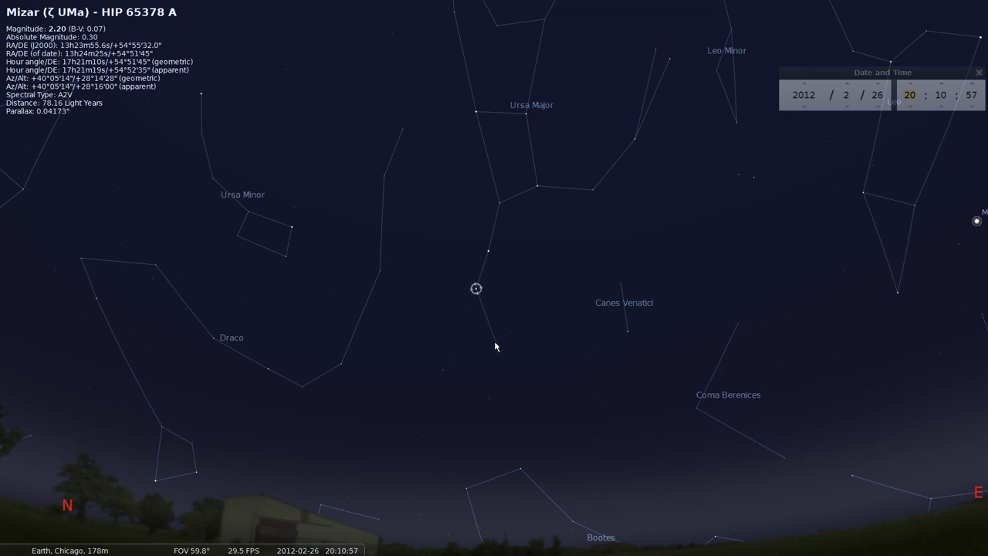
Step: Find the Whirlpool galaxy (M 51) near Alkaid at the end of Ursa Major's tail, select it, and zoom in on it
left_click(540, 335)
scroll(591, 390, "up", 5)
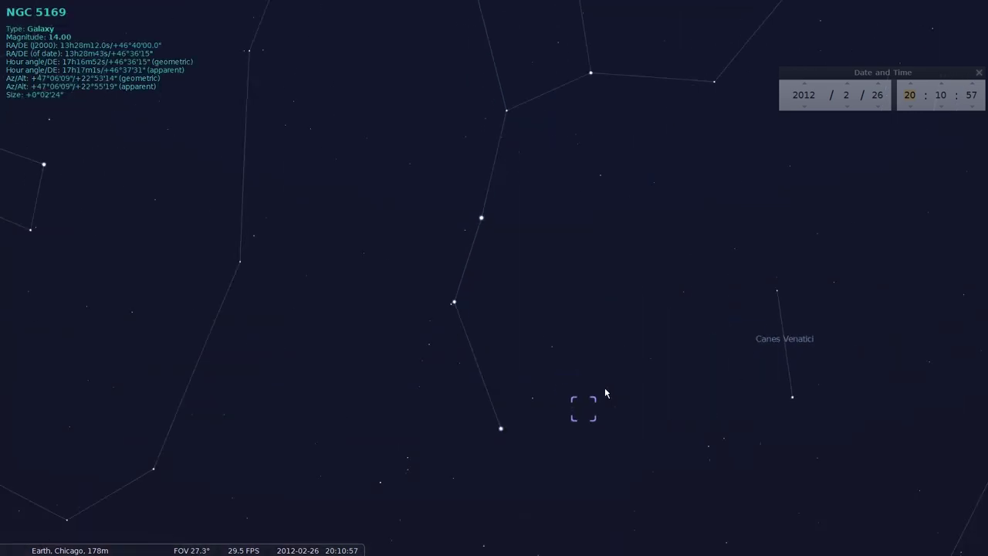
right_click(496, 287)
left_click_drag(660, 387, 539, 314)
scroll(562, 336, "up", 4)
key("Left")
key("Down")
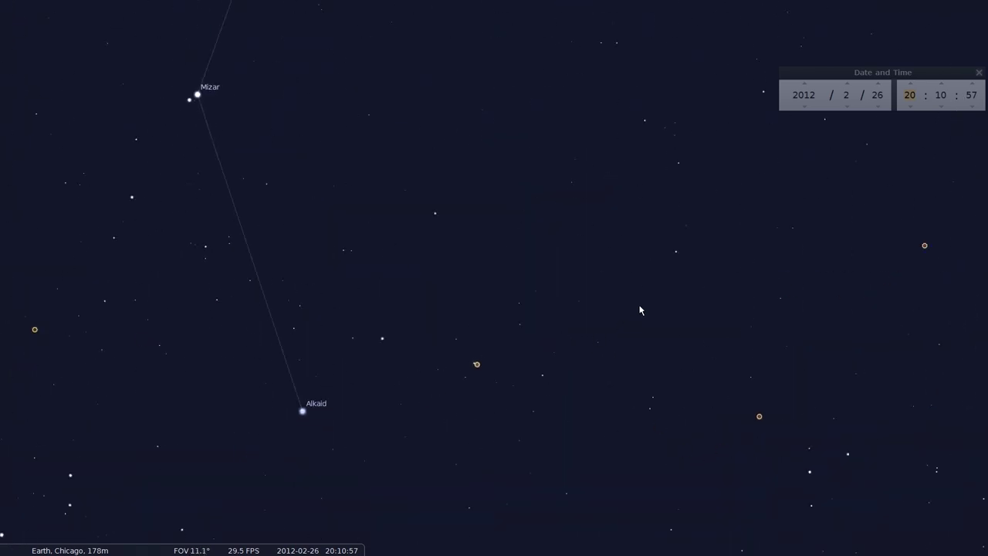
scroll(575, 386, "up", 4)
left_click(561, 393)
scroll(640, 497, "up", 2)
scroll(640, 497, "up", 6)
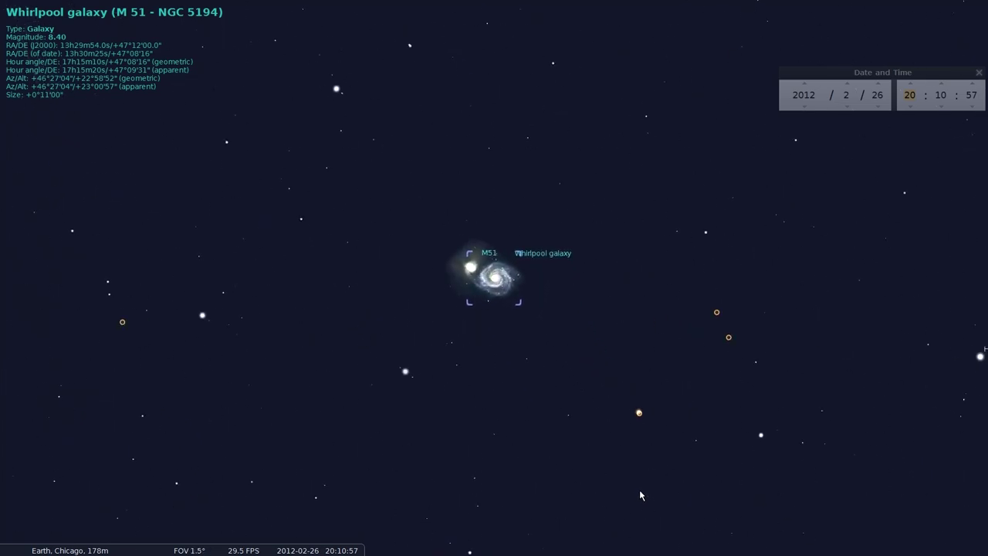
Step: Examine the Whirlpool galaxy at wider and closer fields, selecting its bright companion and the main spiral in turn
scroll(551, 422, "down", 4)
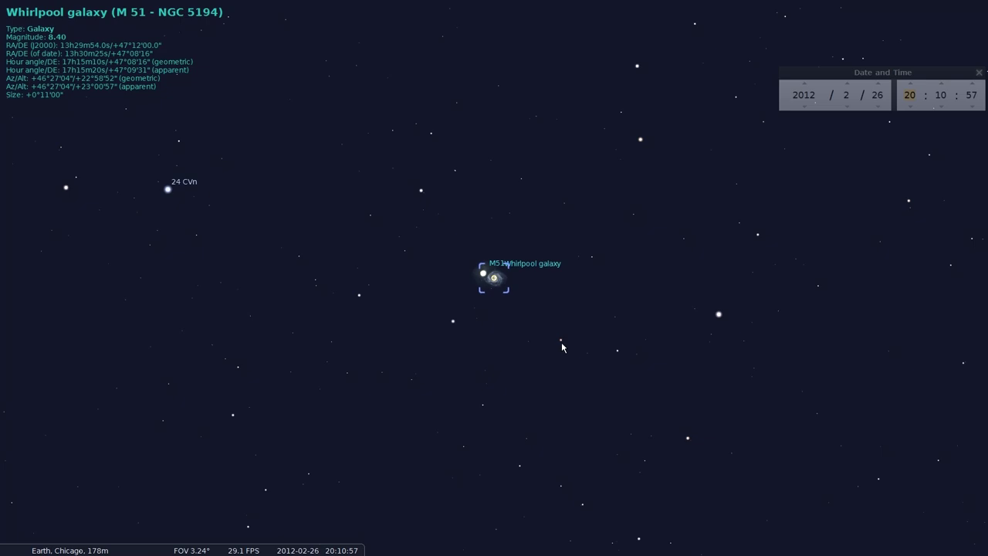
scroll(498, 294, "up", 3)
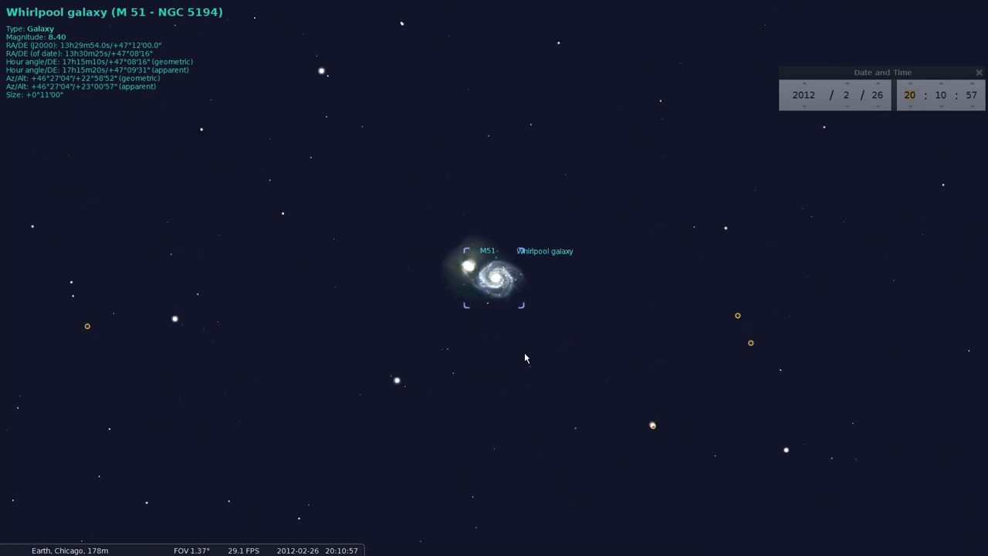
left_click(464, 263)
left_click(497, 280)
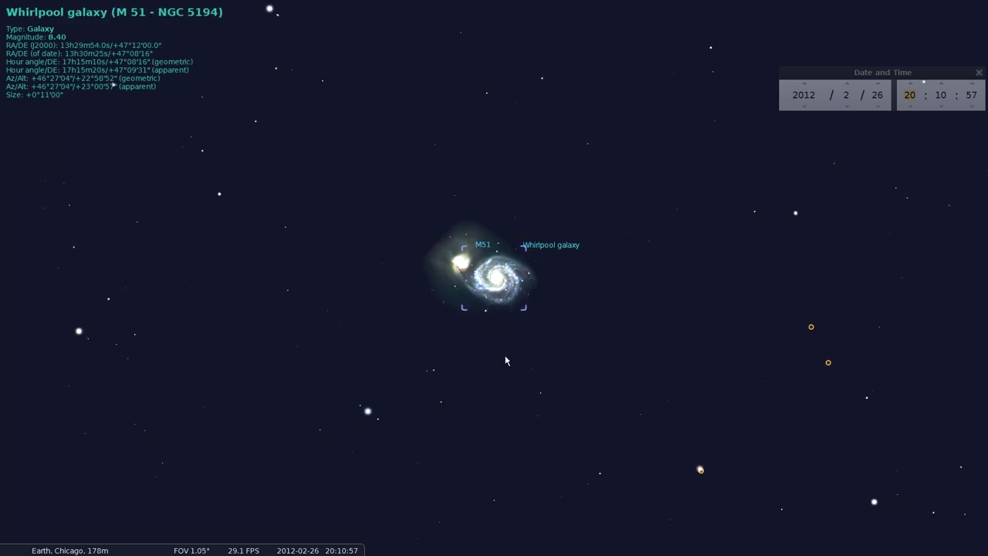
scroll(506, 358, "down", 5)
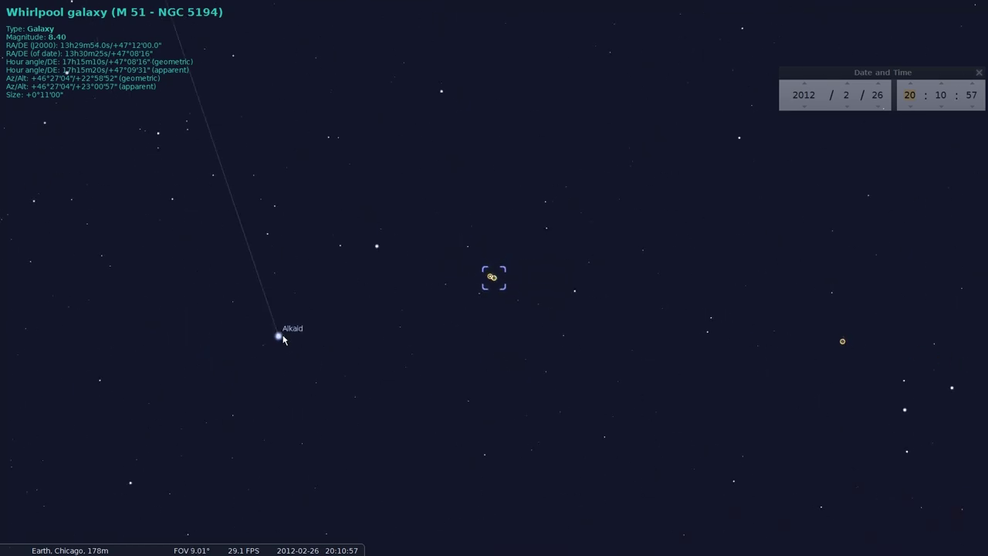
Step: Select Alkaid, clear the selection, and frame the line from Alioth through Mizar to Alkaid
left_click(280, 337)
scroll(348, 348, "down", 3)
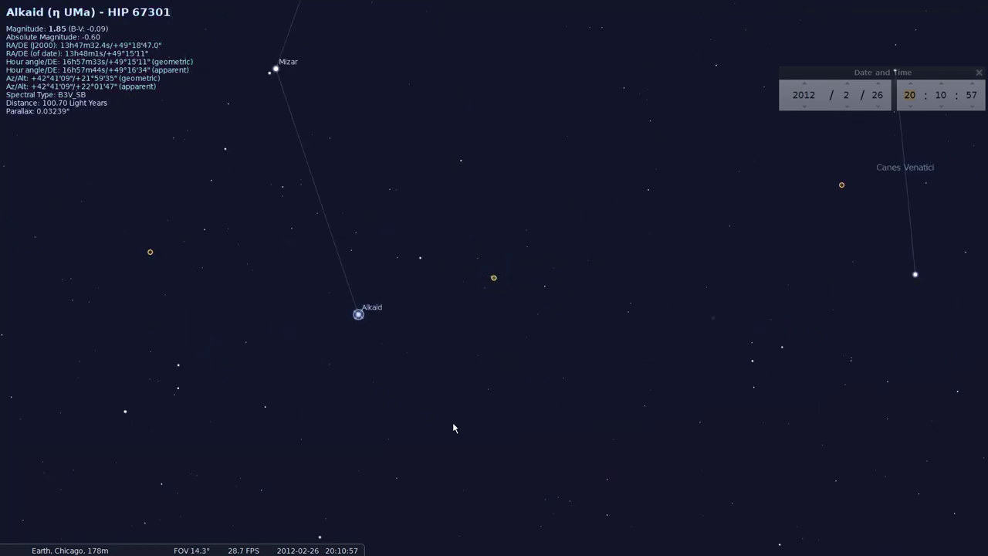
left_click(352, 376)
left_click_drag(263, 260, 366, 329)
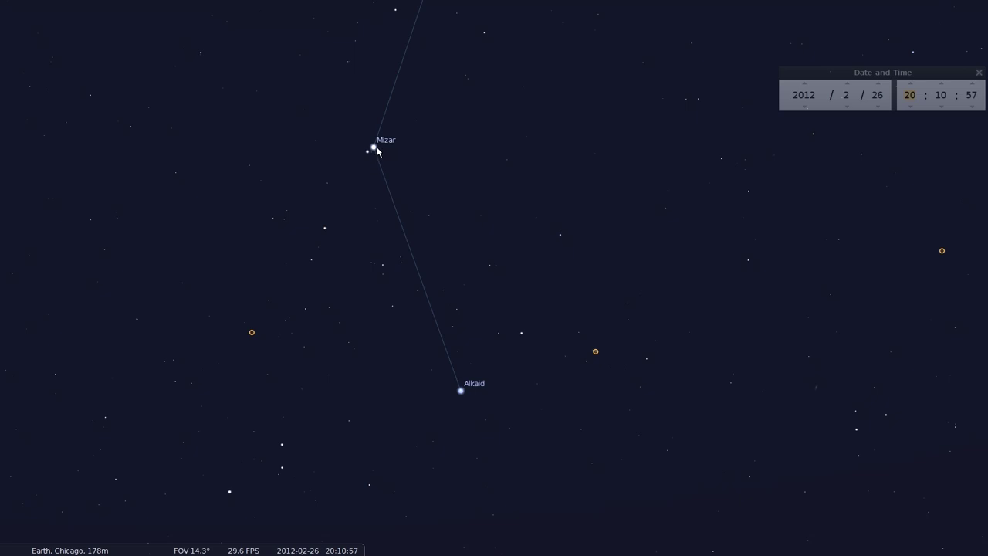
scroll(383, 187, "down", 3)
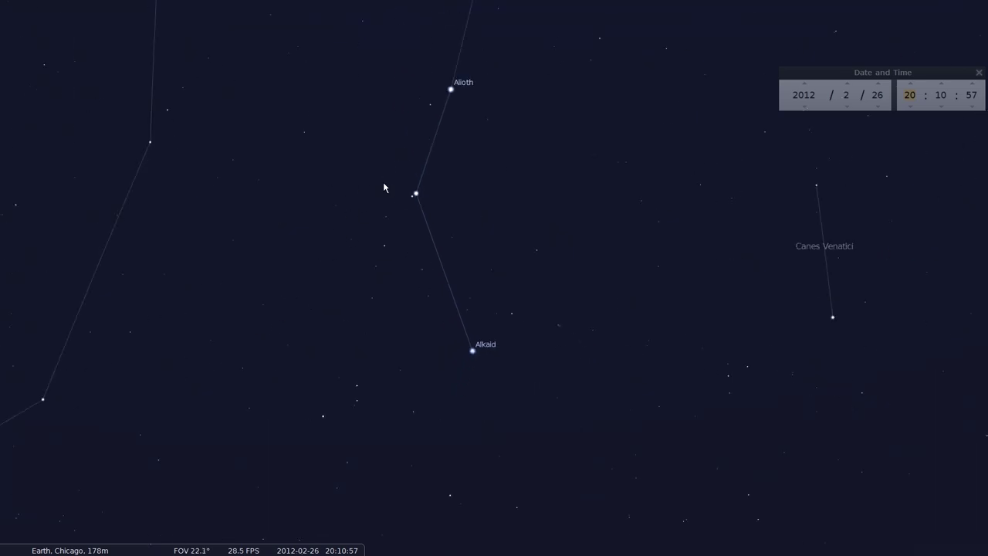
Step: Select the galaxy M101 (NGC 5457) beside the line between Mizar and Alkaid, and zoom in on it automatically
left_click(353, 292)
key("space")
scroll(410, 358, "up", 5)
left_click(433, 352)
key("slash")
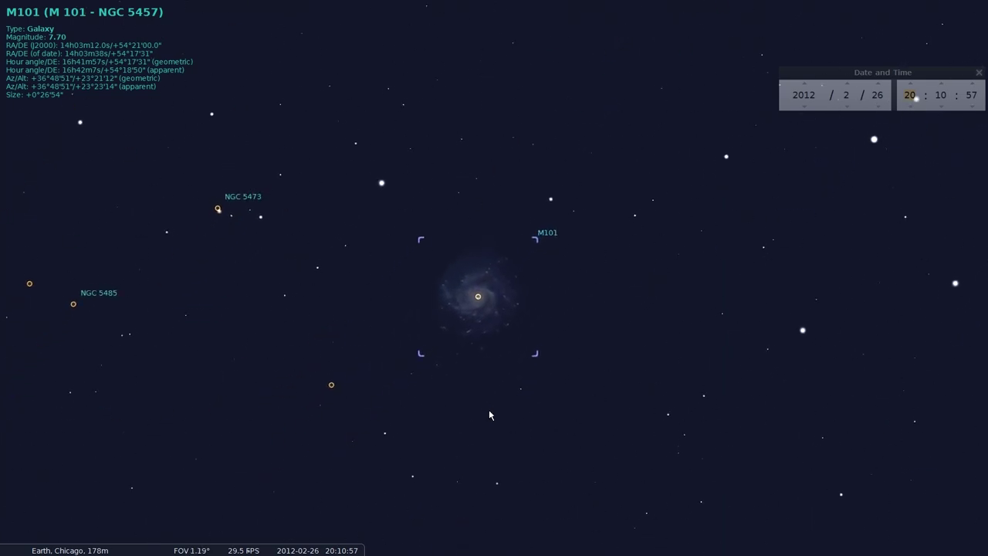
key("slash")
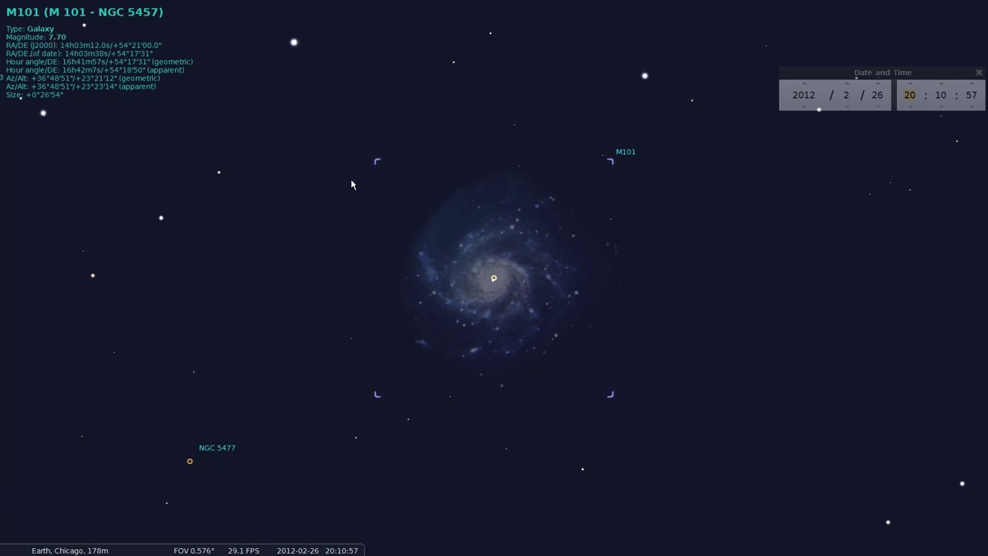
Step: View M101 at wider and closer fields, and clear its selection
scroll(526, 247, "down", 3)
scroll(527, 249, "up", 2)
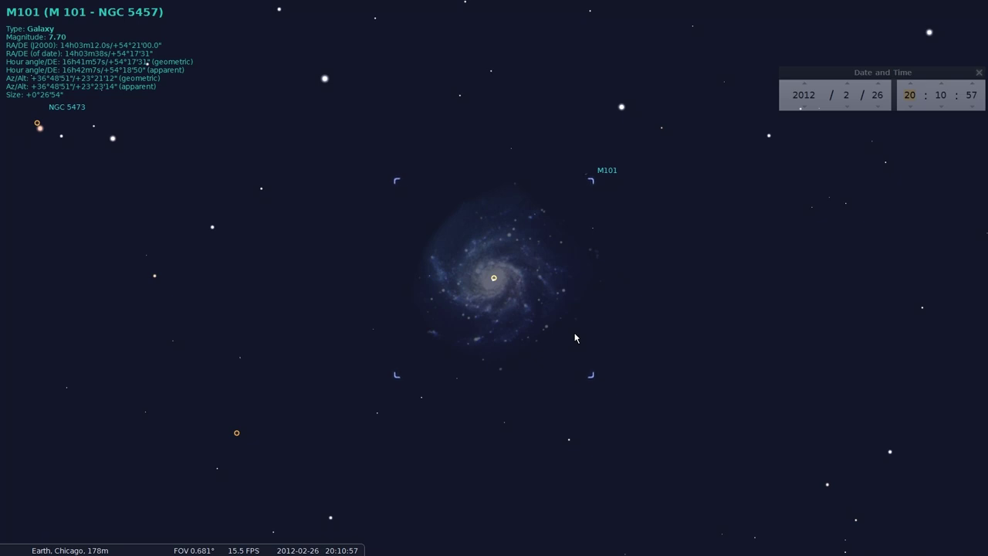
scroll(628, 348, "down", 3)
scroll(627, 352, "down", 2)
scroll(595, 326, "down", 1)
right_click(679, 287)
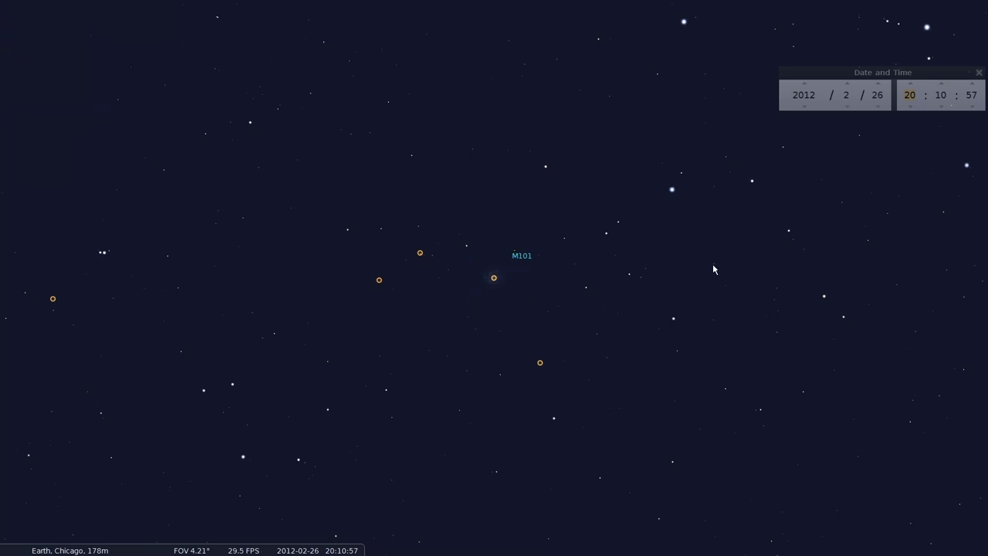
Step: Select the Whirlpool galaxy again, centre and zoom in on it automatically, and widen the field of view to about 69° above the horizon
scroll(694, 287, "down", 4)
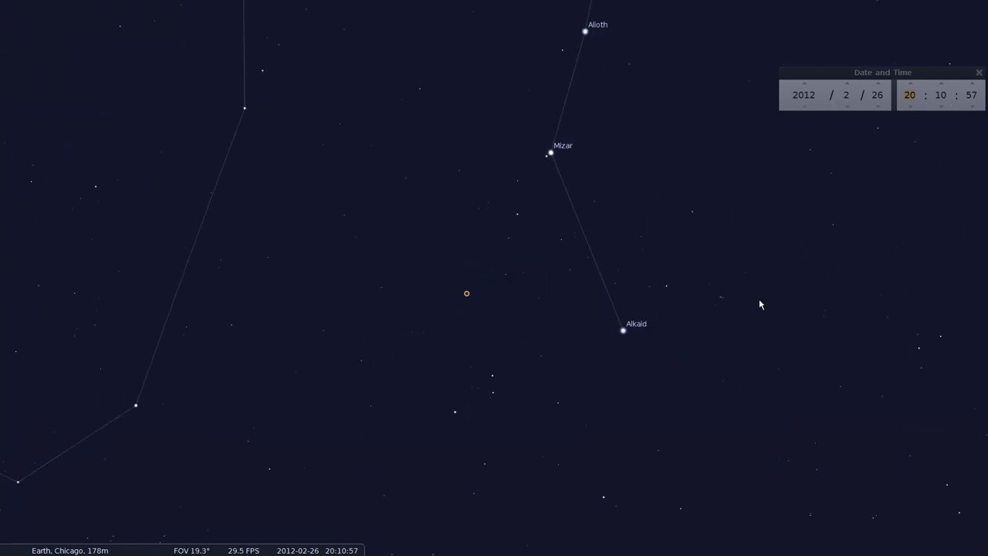
scroll(733, 303, "up", 2)
left_click(823, 306)
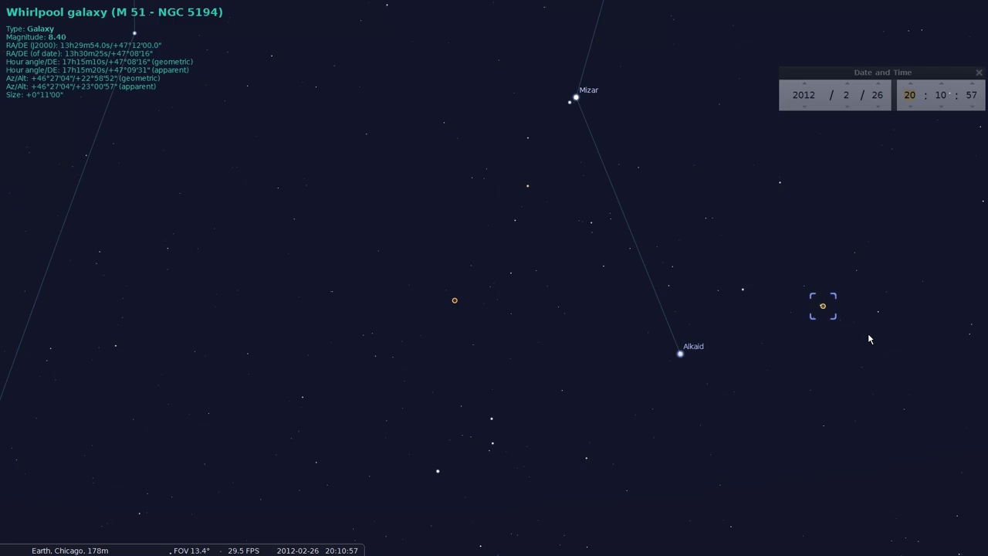
key("space")
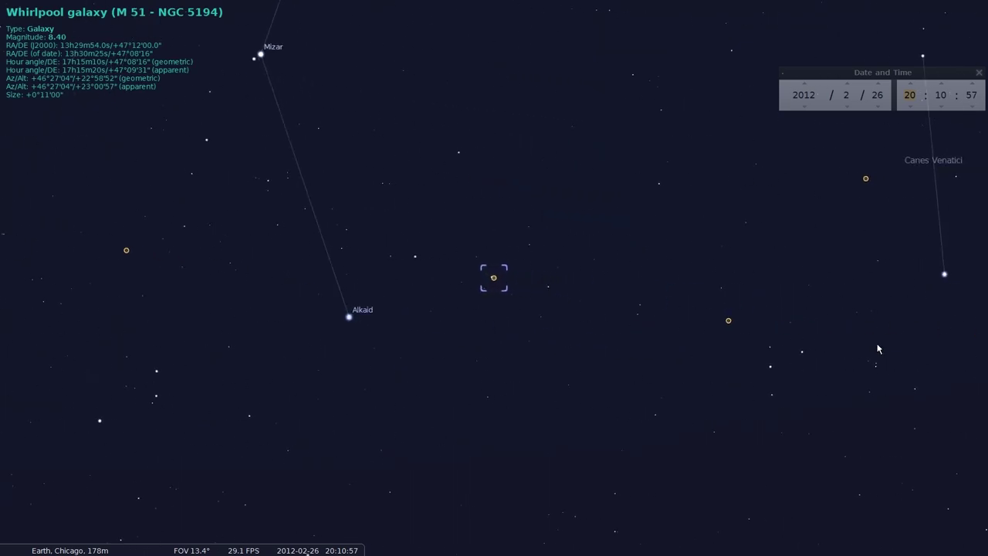
key("slash")
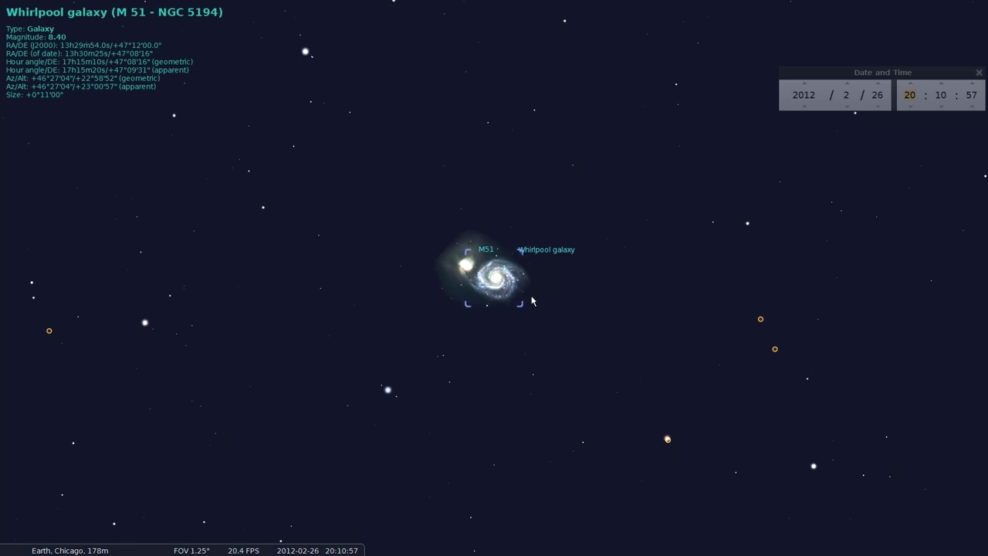
scroll(529, 301, "down", 3)
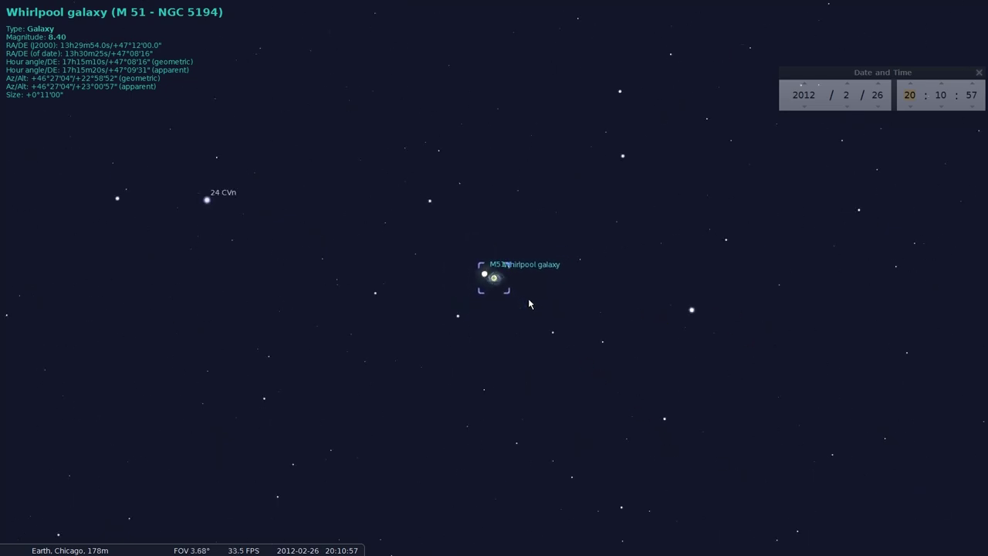
scroll(529, 303, "down", 3)
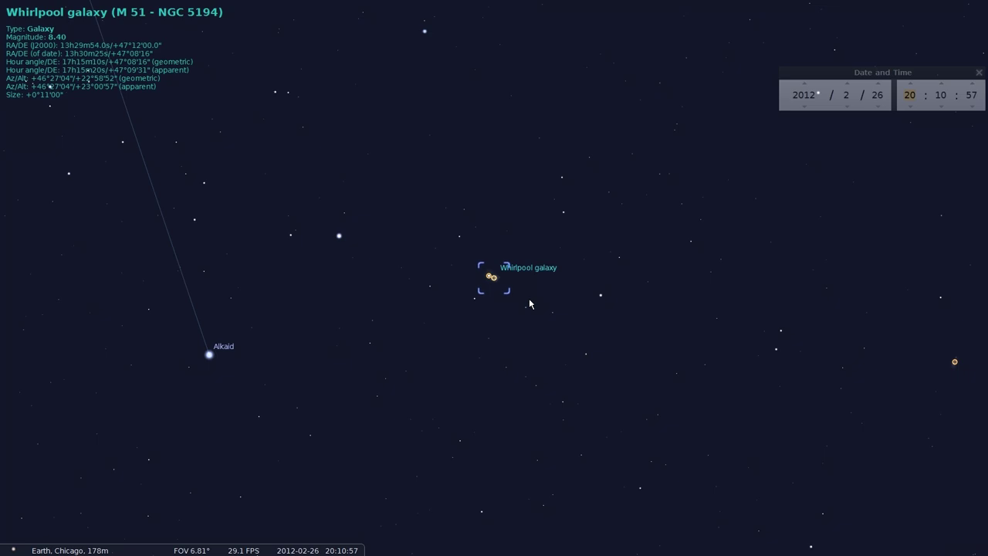
scroll(532, 305, "down", 6)
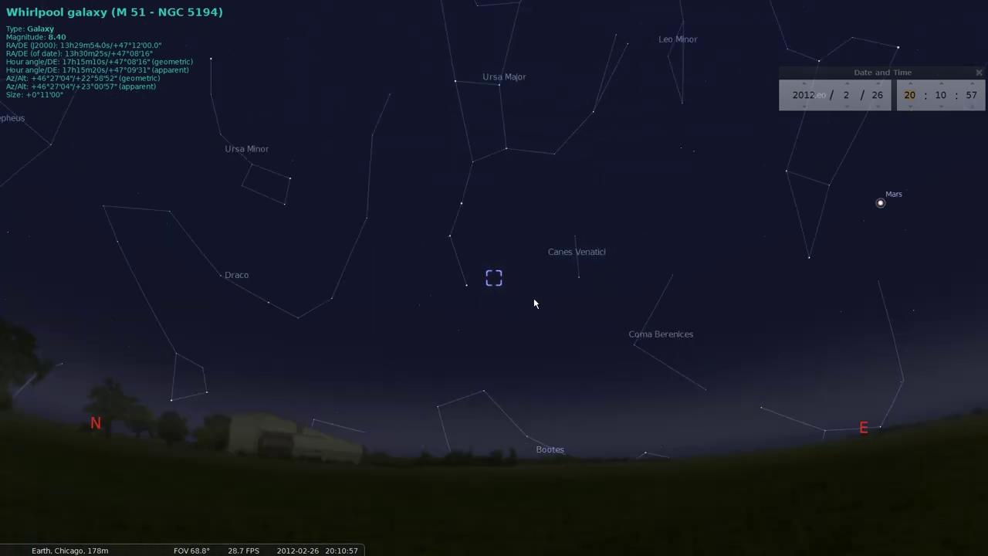
Step: Clear the Whirlpool galaxy's selection and sweep the view past east, south and west to the sky around Andromeda
scroll(533, 304, "up", 2)
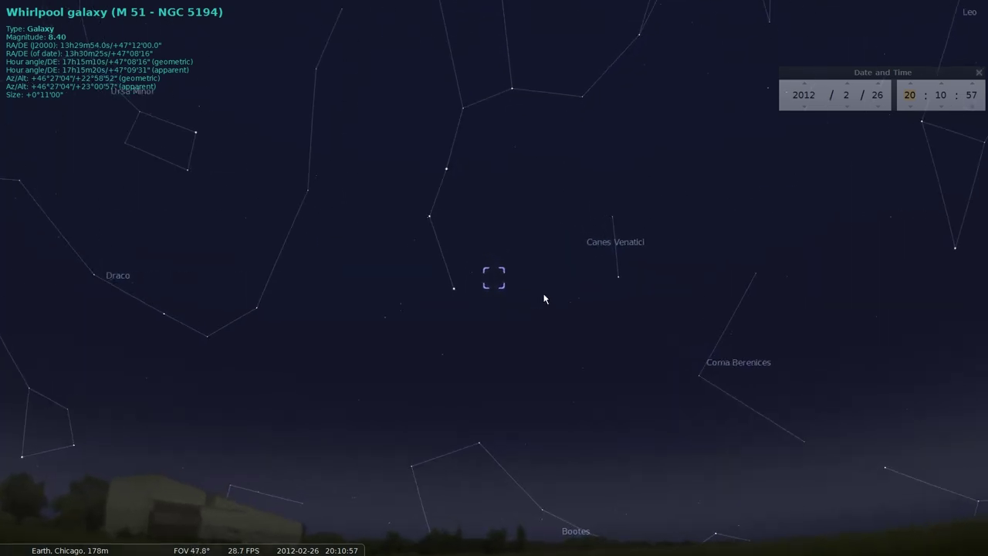
right_click(566, 275)
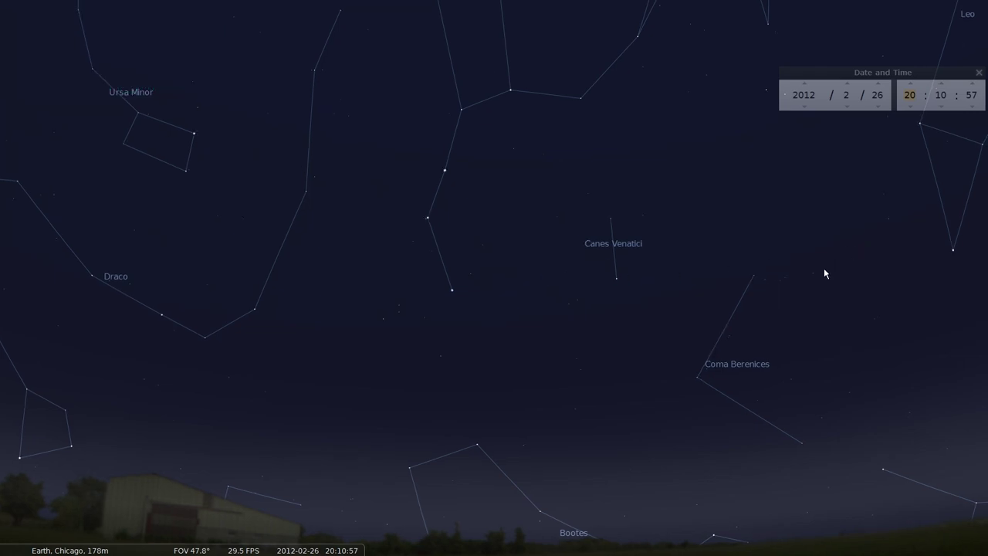
left_click_drag(834, 267, 490, 291)
scroll(714, 298, "down", 3)
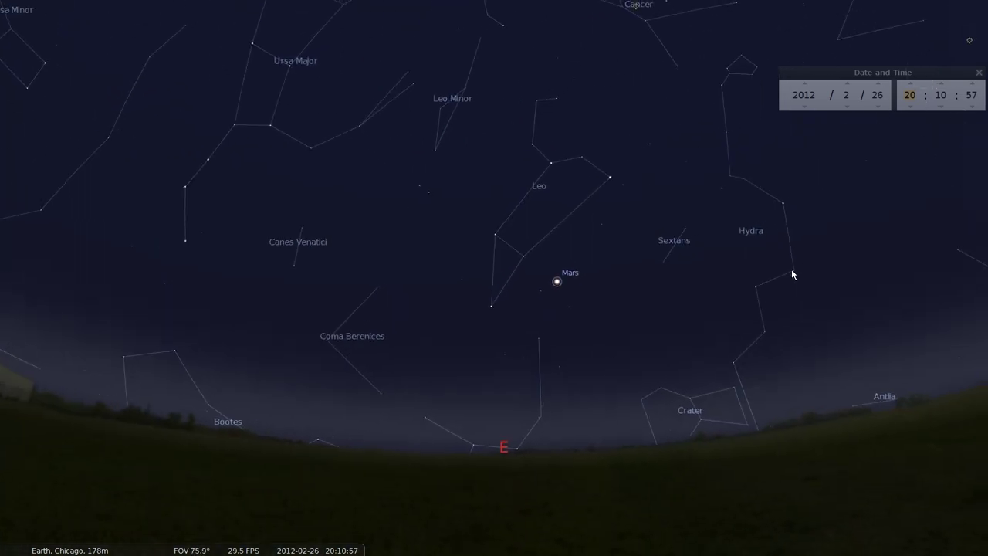
left_click_drag(792, 274, 651, 326)
left_click_drag(712, 347, 460, 283)
left_click_drag(909, 332, 618, 322)
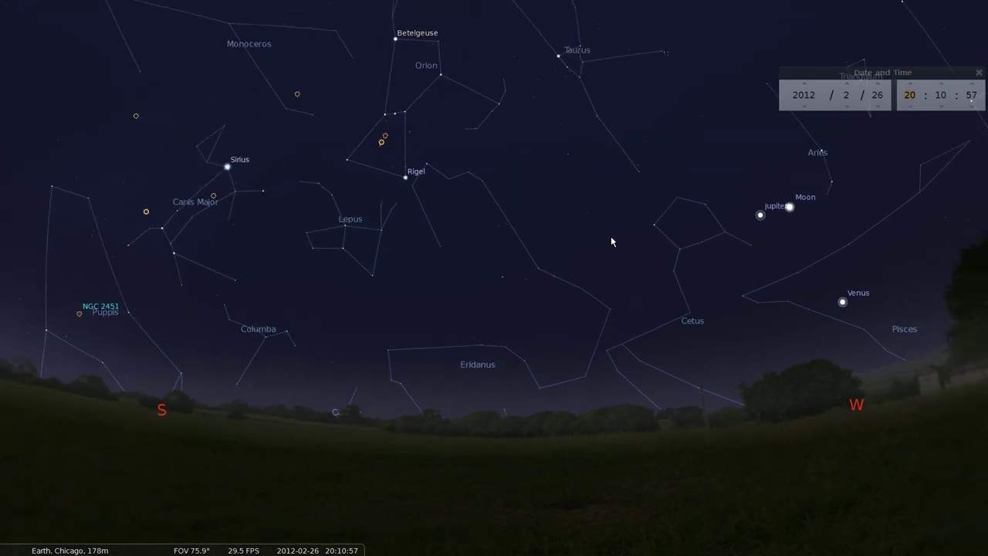
left_click_drag(620, 242, 486, 288)
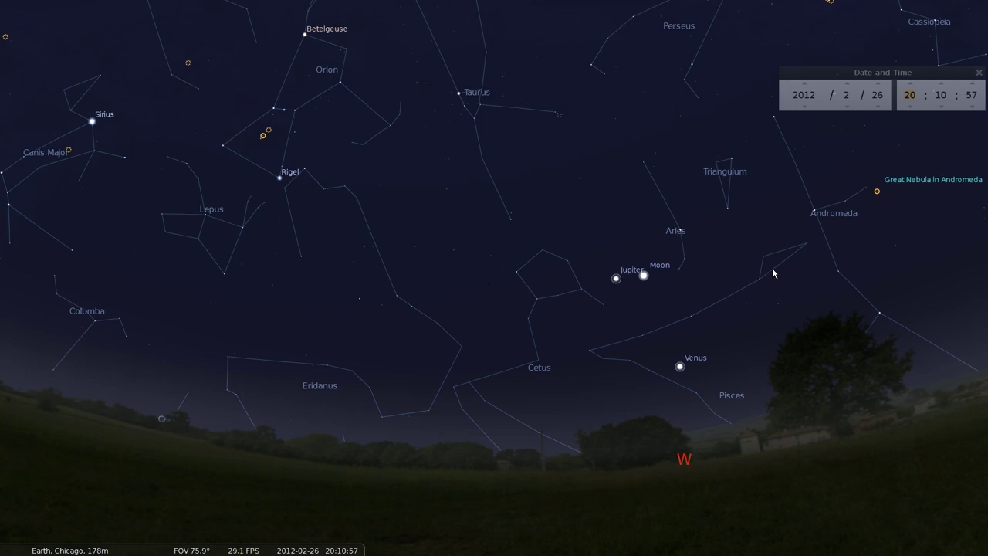
left_click_drag(825, 275, 577, 282)
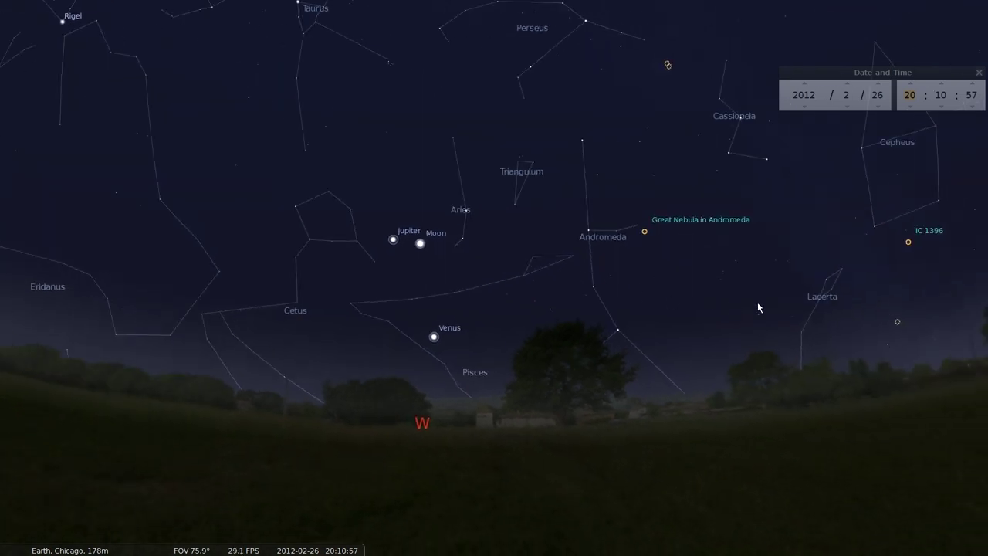
left_click_drag(758, 303, 567, 302)
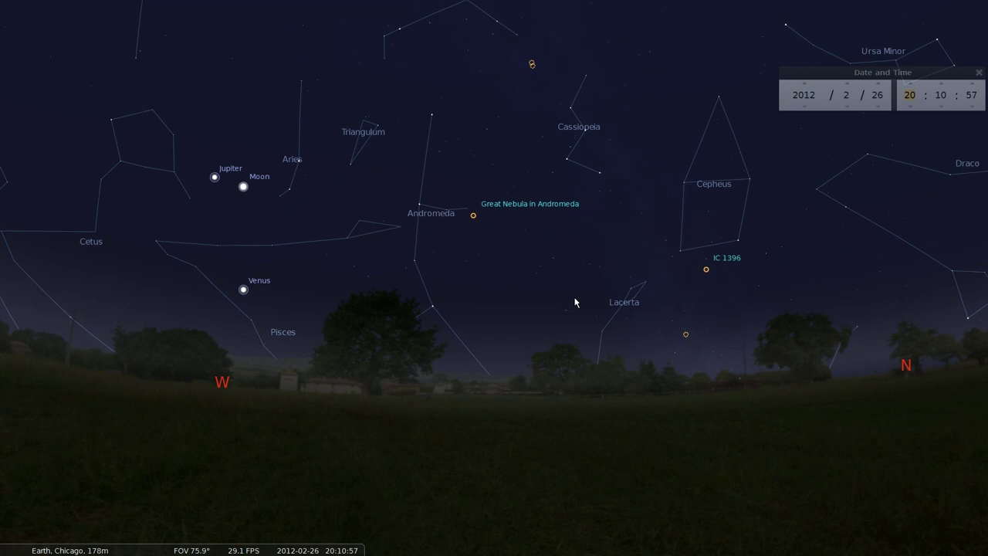
Step: Select the Great Nebula in Andromeda (M 31), centre and zoom in on it automatically, and widen the field of view to about 44°
left_click(474, 217)
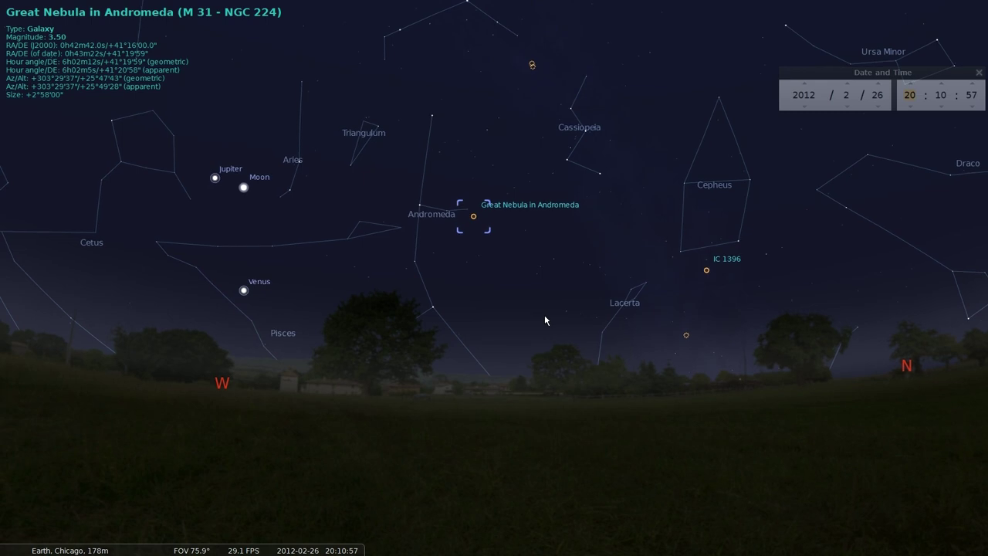
key("slash")
scroll(549, 327, "up", 3)
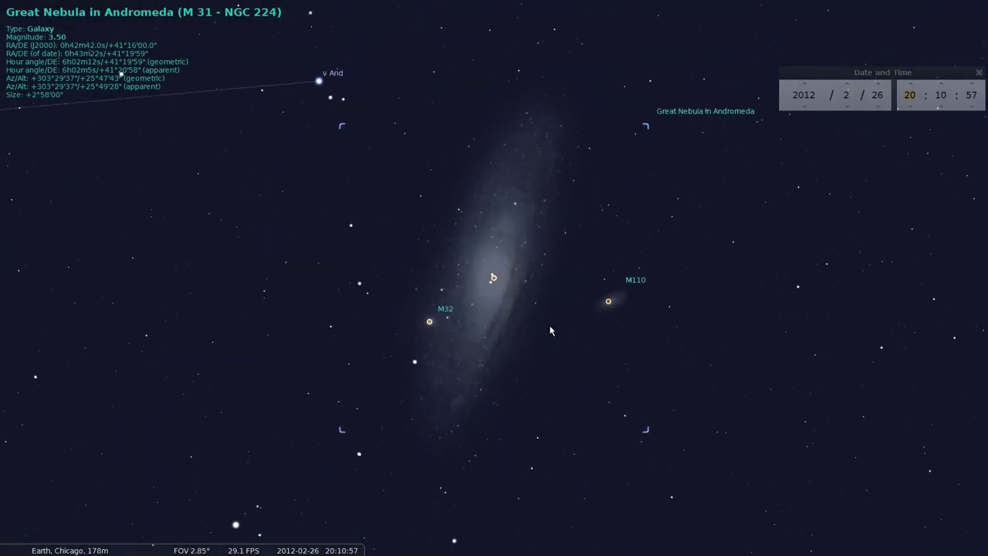
scroll(549, 327, "down", 4)
scroll(395, 348, "down", 6)
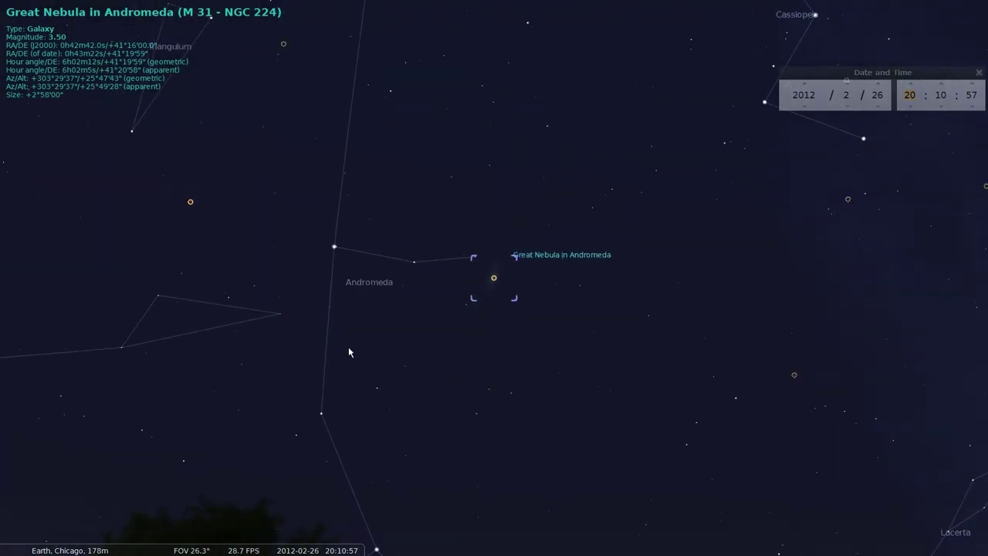
Step: Set the atmosphere's light pollution to 1 in the sky viewing options and close the options window
mouse_move(200, 542)
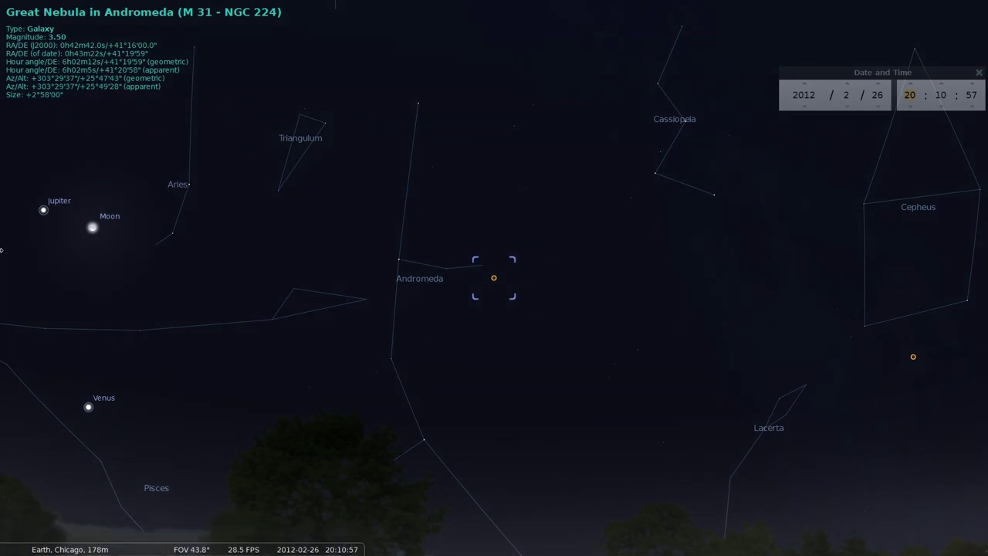
mouse_move(15, 376)
left_click(19, 411)
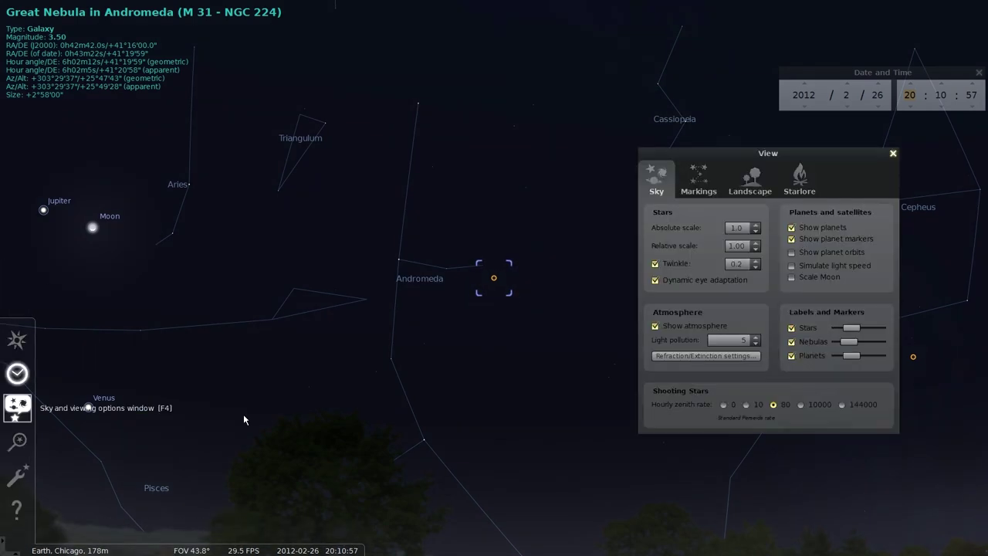
left_click(756, 344)
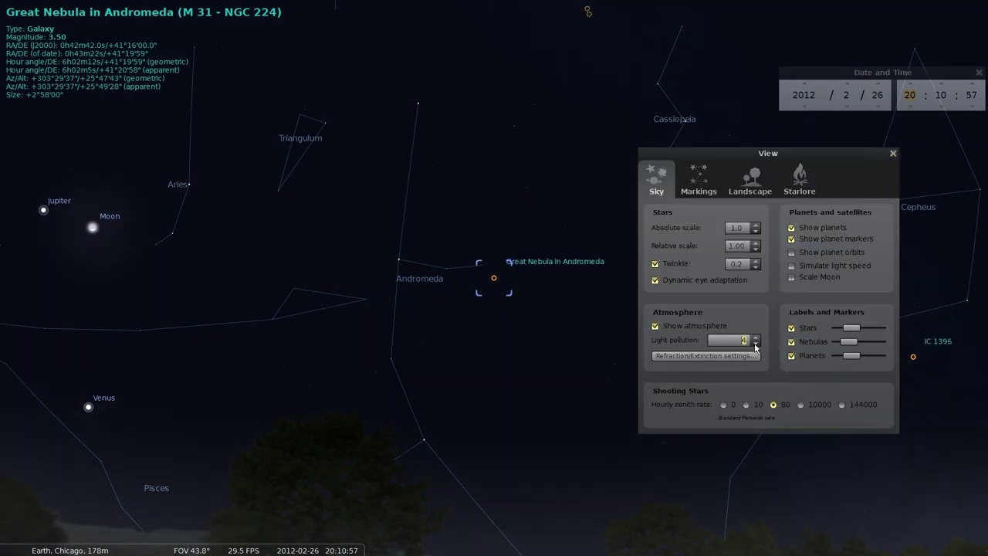
left_click(756, 344)
left_click(755, 343)
left_click(756, 343)
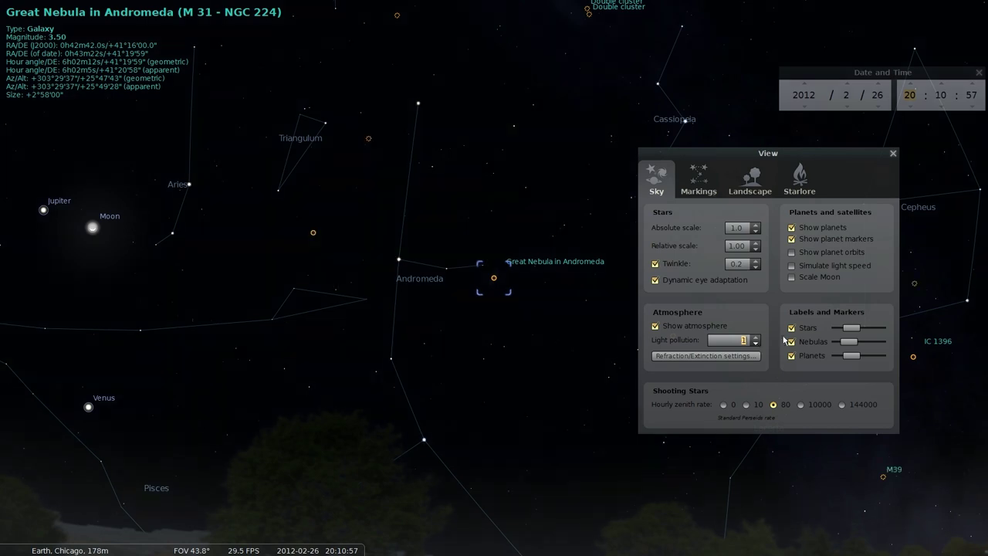
left_click(894, 155)
Step: Compare the Great Nebula in Andromeda at wide and narrow fields under the darker sky, and frame it at about 3.5°
scroll(265, 319, "up", 5)
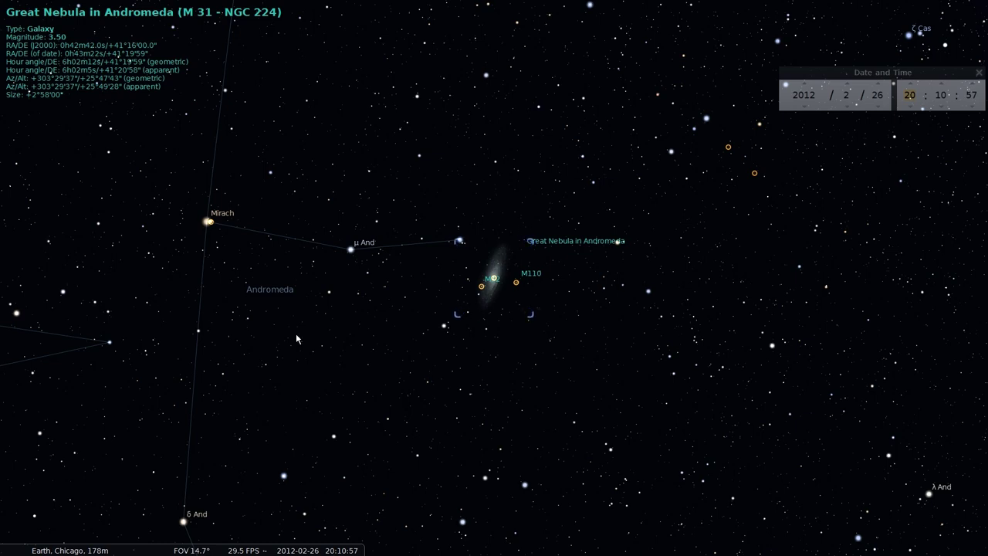
left_click_drag(312, 330, 481, 349)
scroll(436, 343, "down", 4)
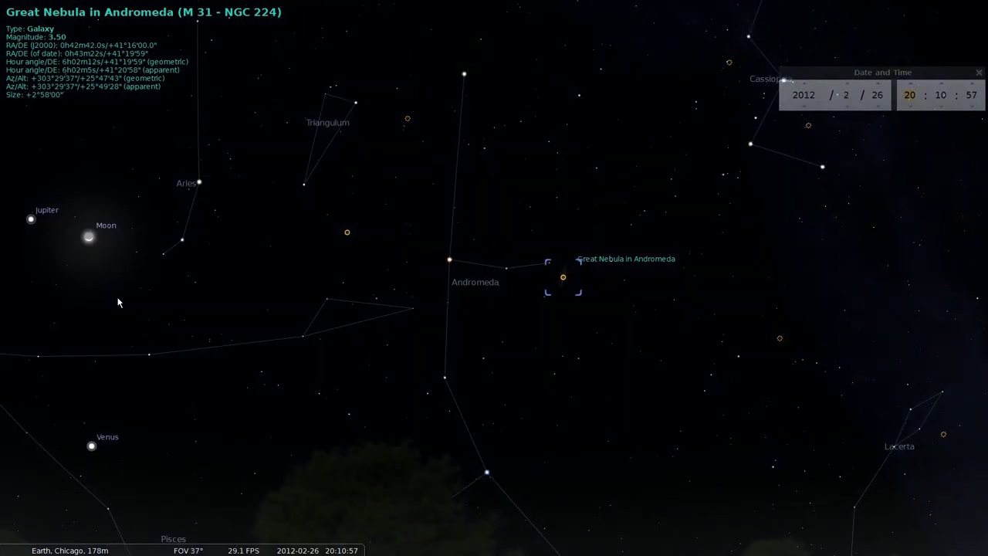
scroll(600, 330, "up", 4)
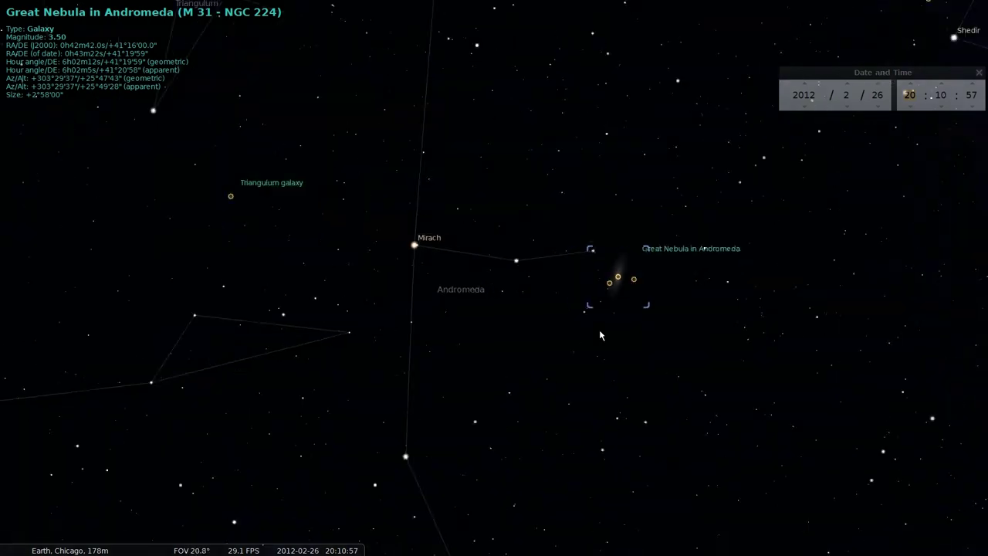
left_click_drag(723, 364, 510, 358)
scroll(515, 356, "up", 3)
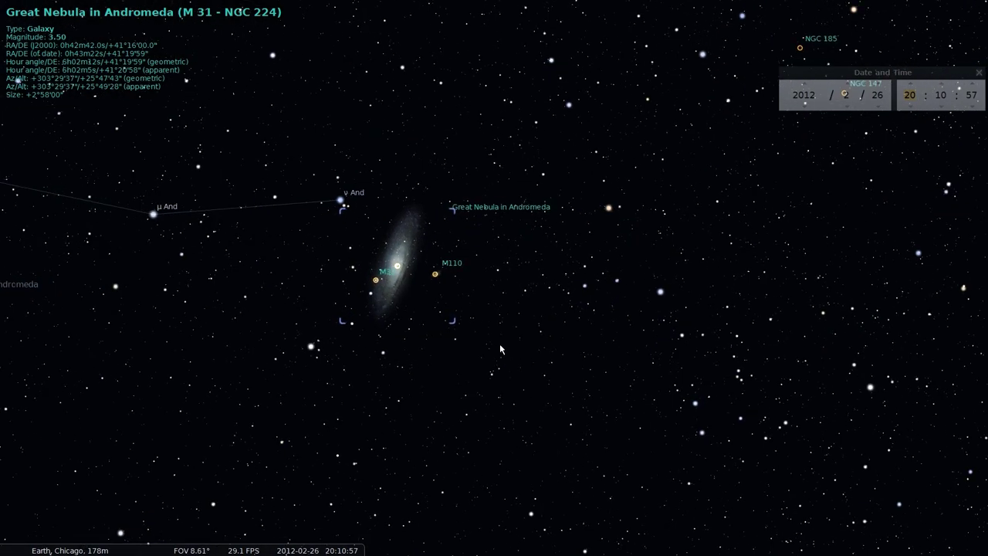
scroll(455, 325, "up", 5)
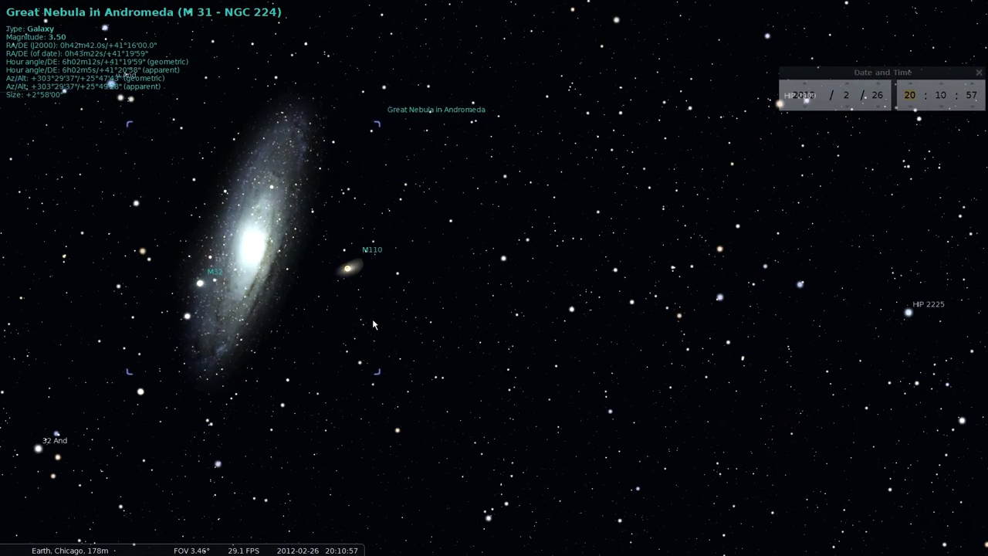
left_click_drag(372, 318, 610, 342)
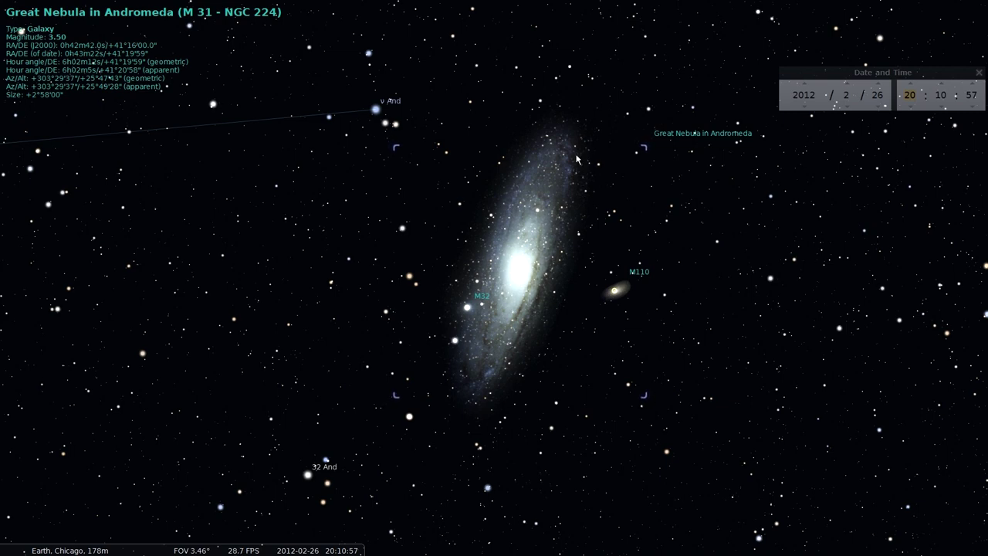
Step: Examine the Andromeda galaxy at alternately wider and closer fields, and widen the field of view to about 50°
scroll(576, 159, "down", 2)
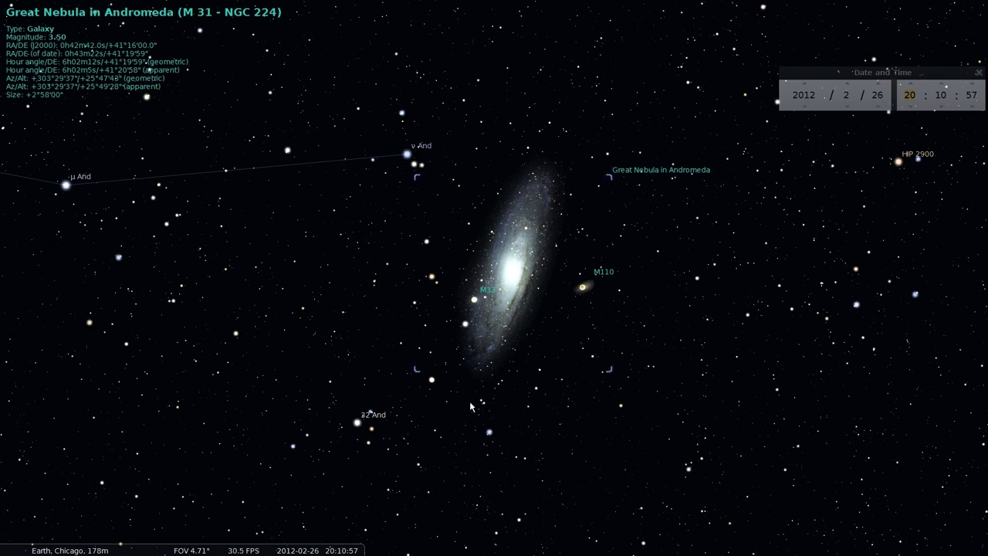
scroll(518, 314, "down", 3)
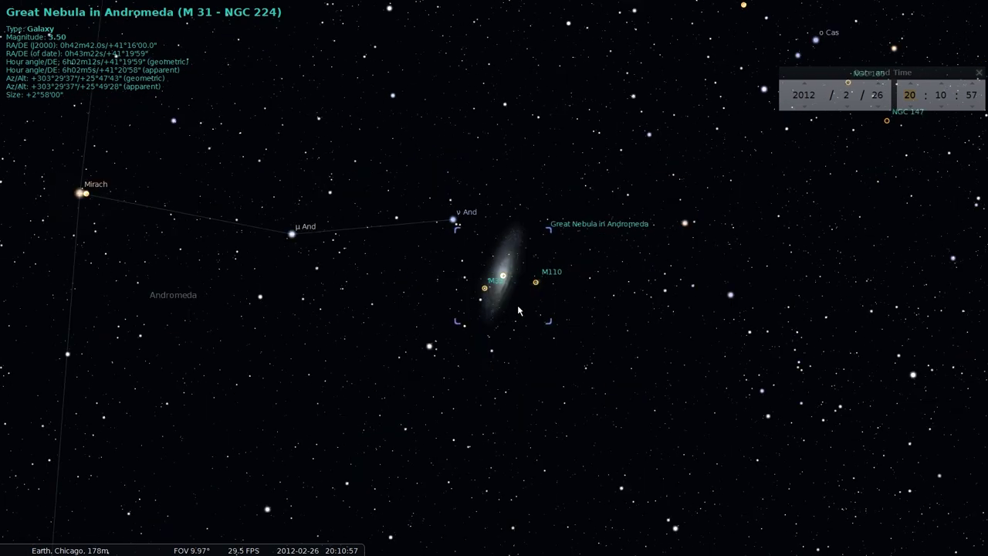
scroll(520, 309, "up", 4)
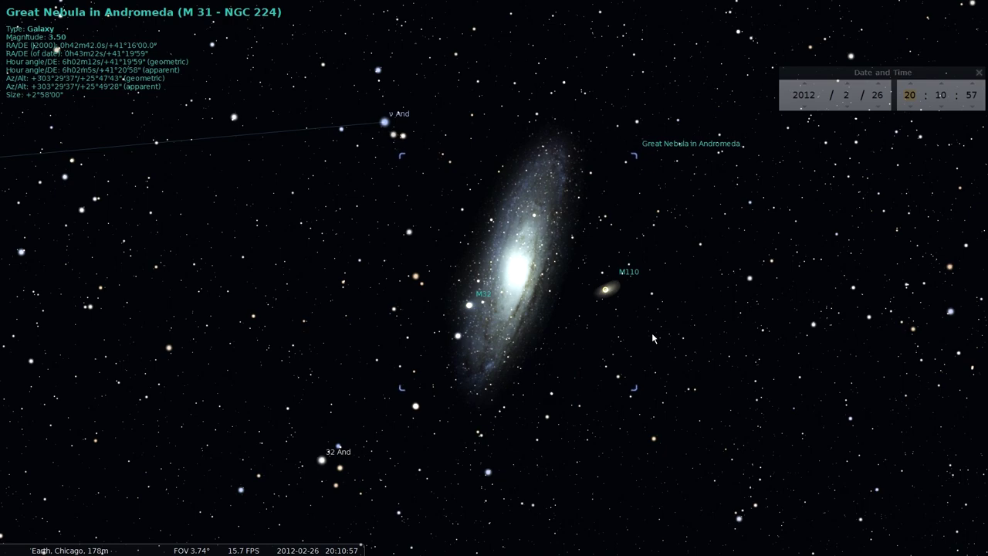
scroll(636, 333, "down", 2)
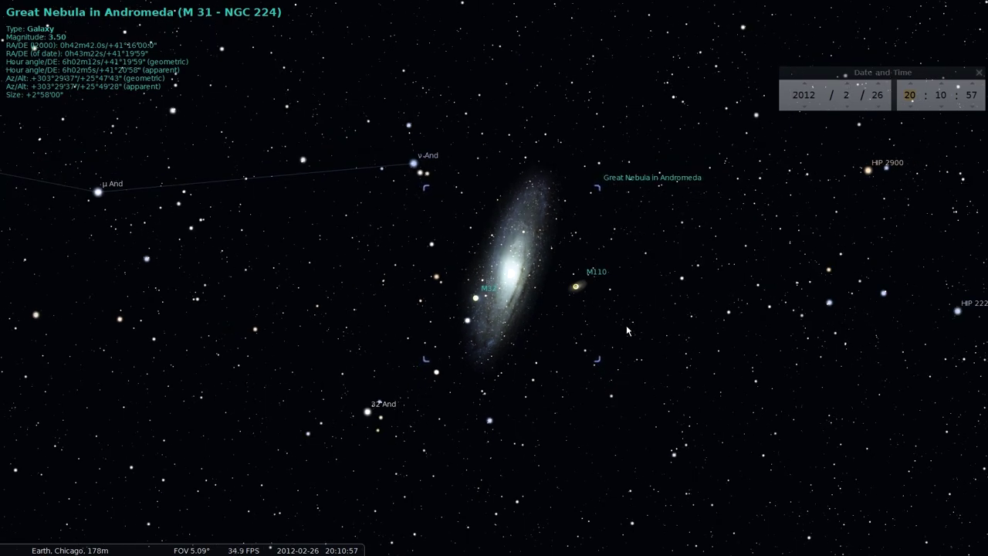
scroll(627, 330, "down", 2)
scroll(623, 320, "down", 4)
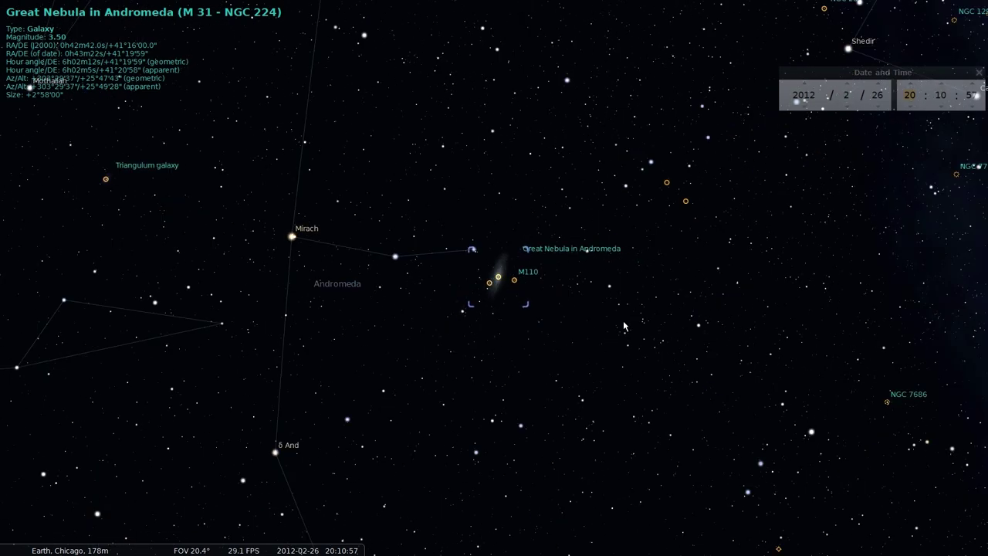
scroll(624, 323, "down", 3)
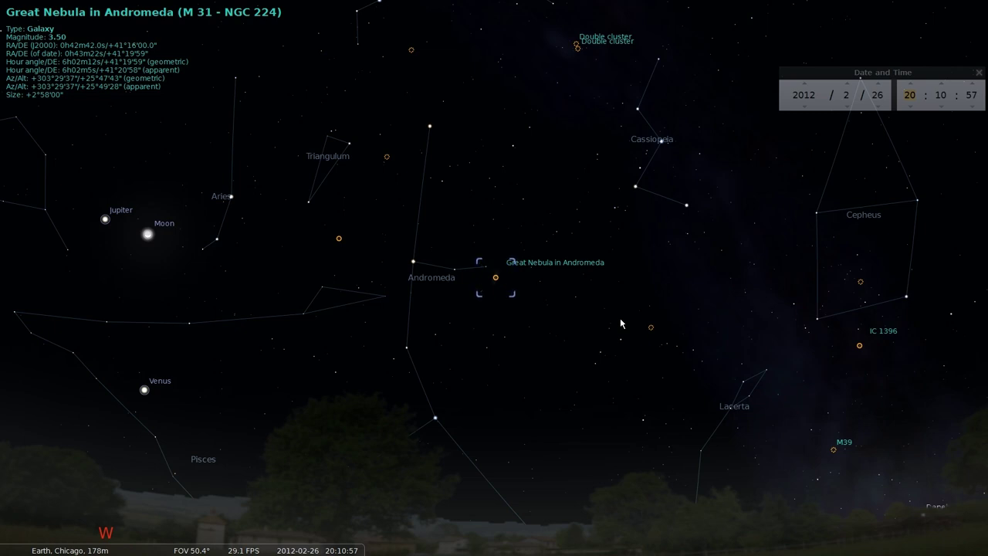
Step: Frame Cassiopeia and the Double cluster above Andromeda at a field of view of about 40°
left_click_drag(485, 132, 532, 234)
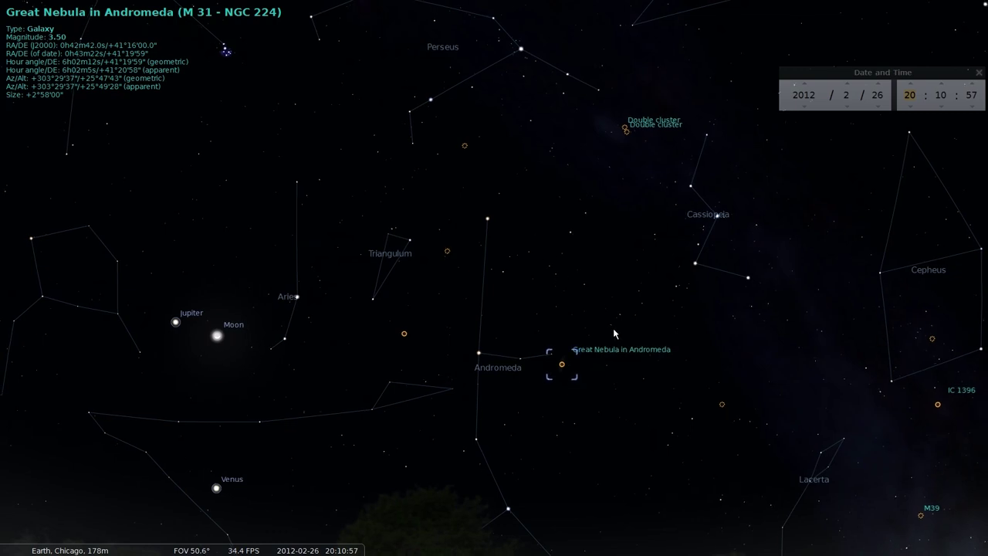
scroll(613, 327, "down", 2)
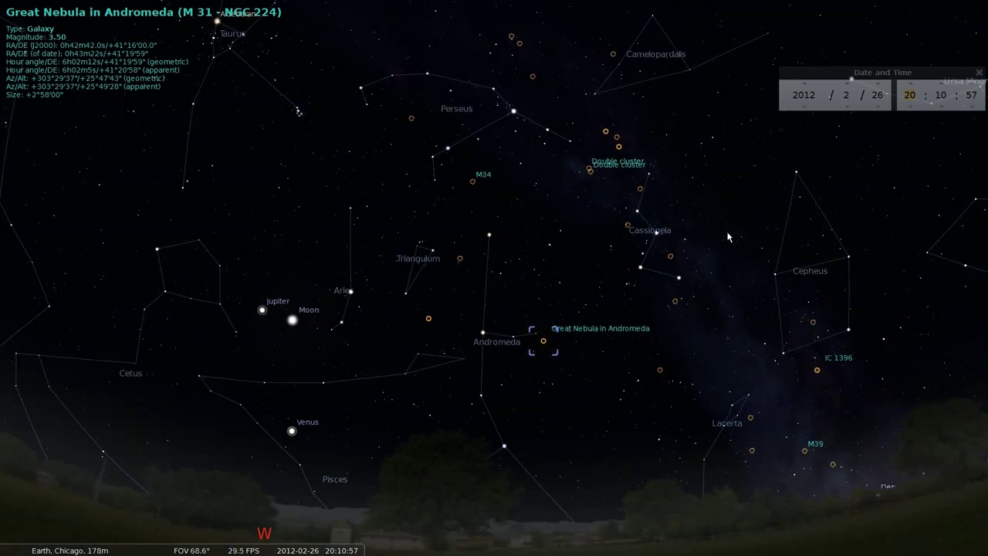
left_click_drag(727, 240, 612, 285)
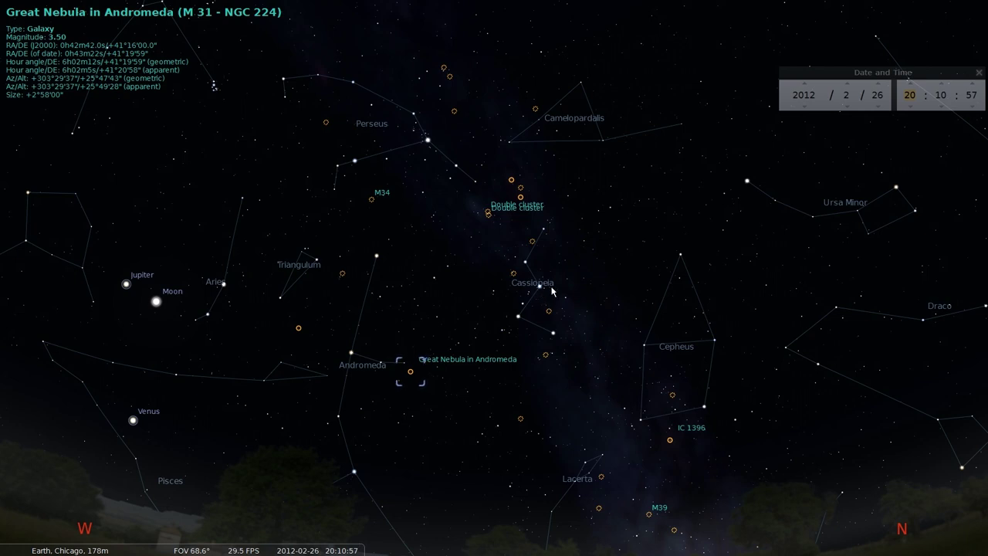
scroll(552, 290, "up", 3)
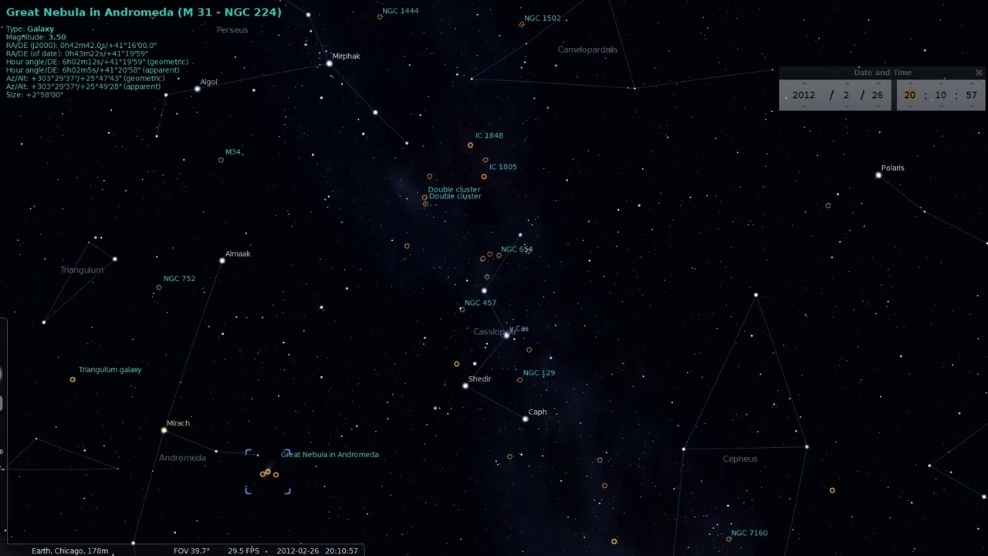
Step: Raise the atmosphere's light pollution by four levels in the sky viewing options and close the options window
mouse_move(2, 446)
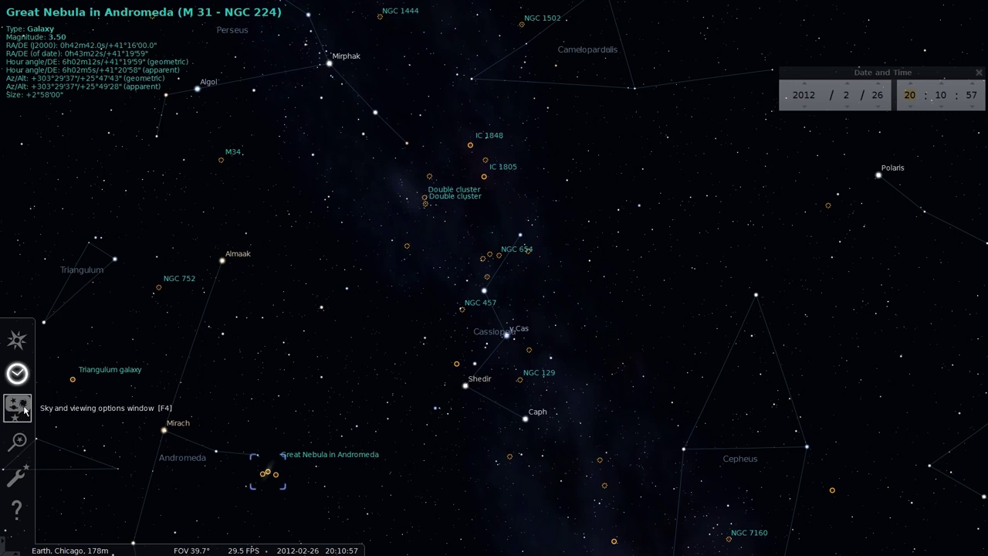
left_click(23, 409)
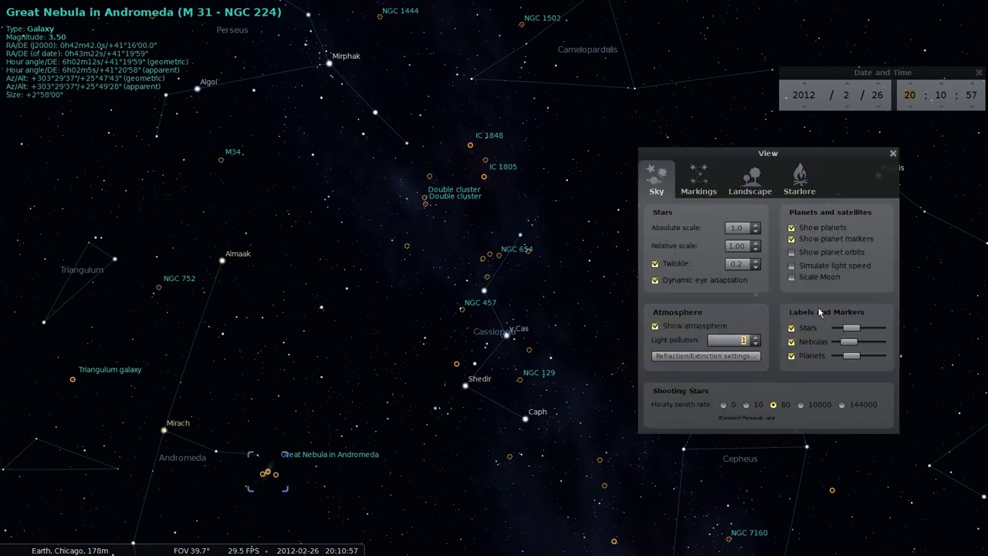
scroll(758, 347, "up", 4)
left_click(893, 153)
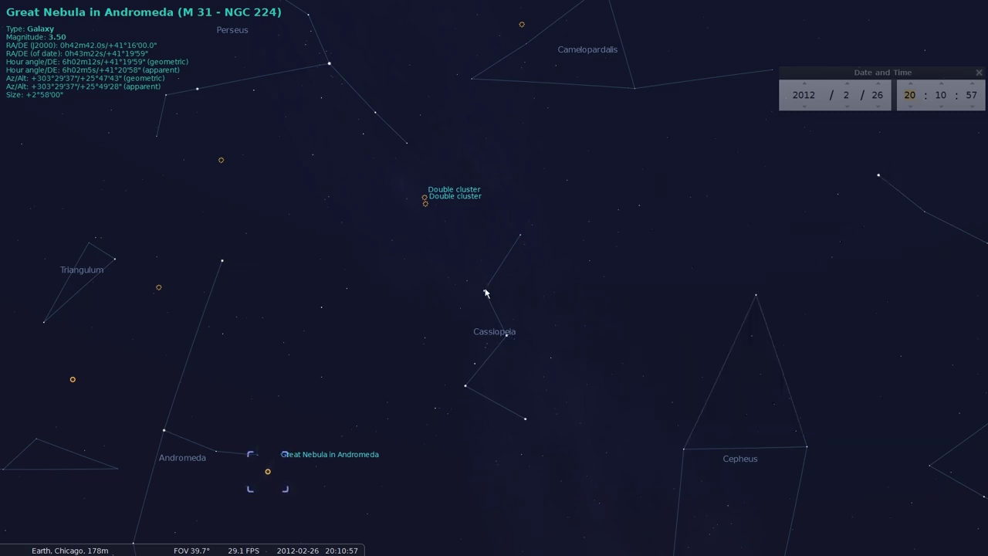
Step: Select the Double cluster (NGC 884) between Perseus and Cassiopeia, and zoom in on it automatically
left_click(437, 211)
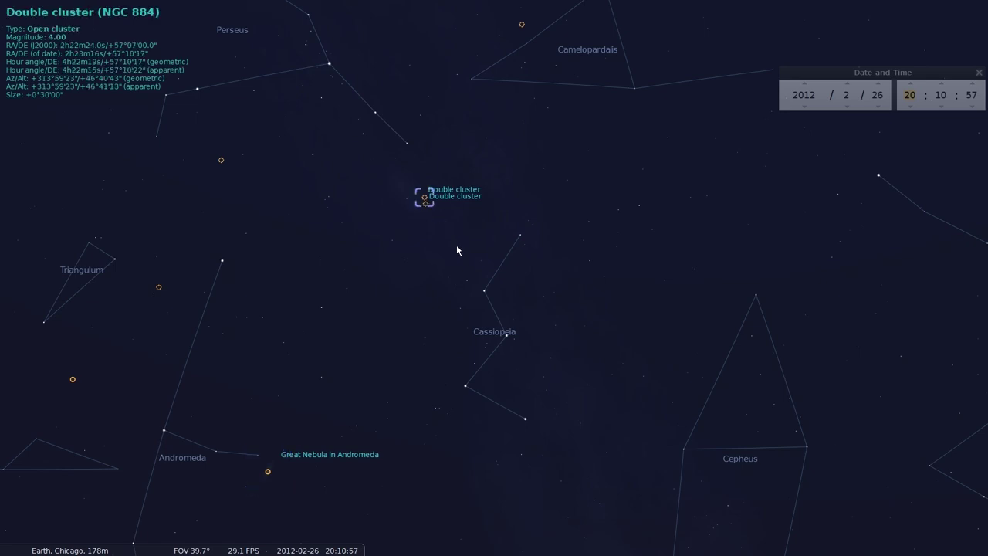
key("slash")
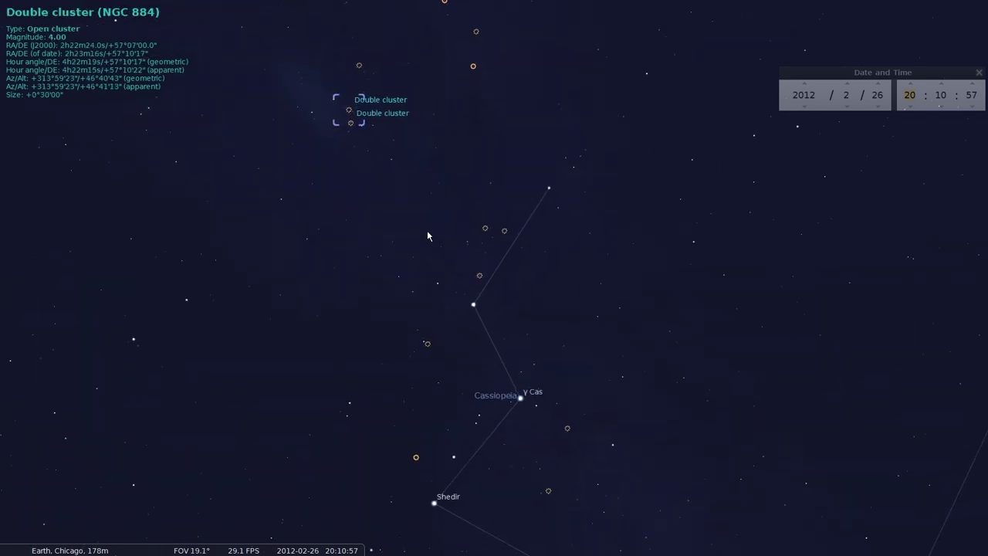
Step: Examine the Double cluster at a field of view of about 3°, and widen the field to about 122°
left_click_drag(697, 367, 536, 408)
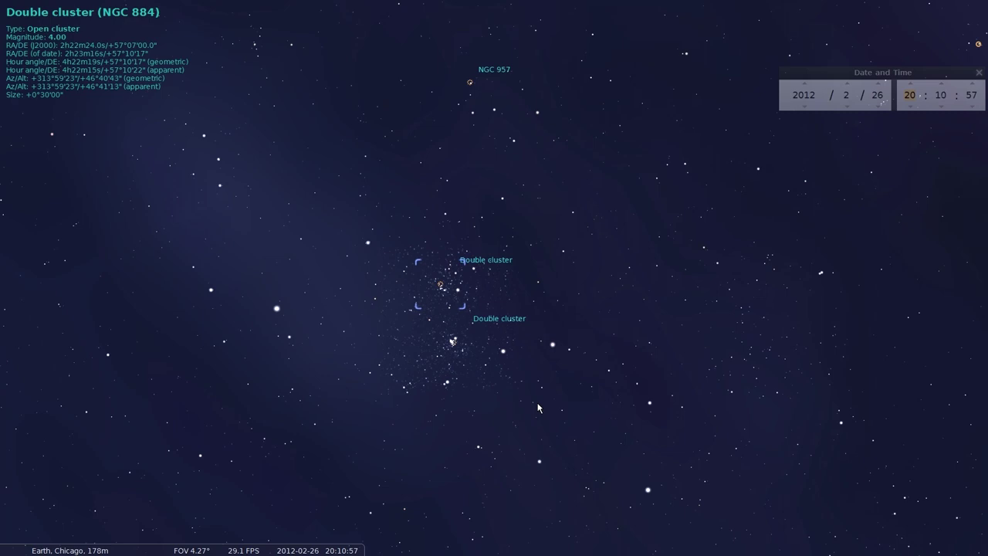
scroll(455, 373, "up", 3)
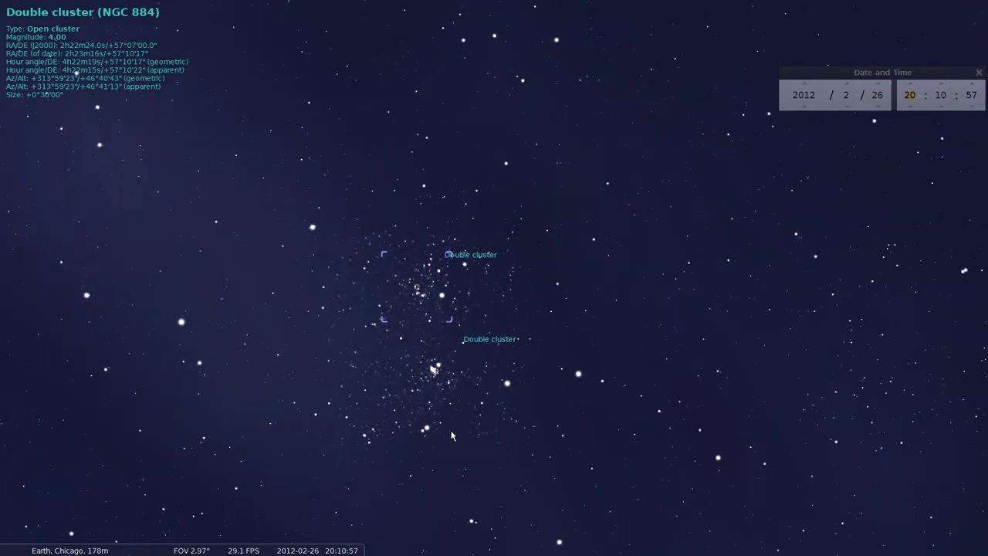
scroll(452, 428, "down", 5)
scroll(452, 423, "down", 5)
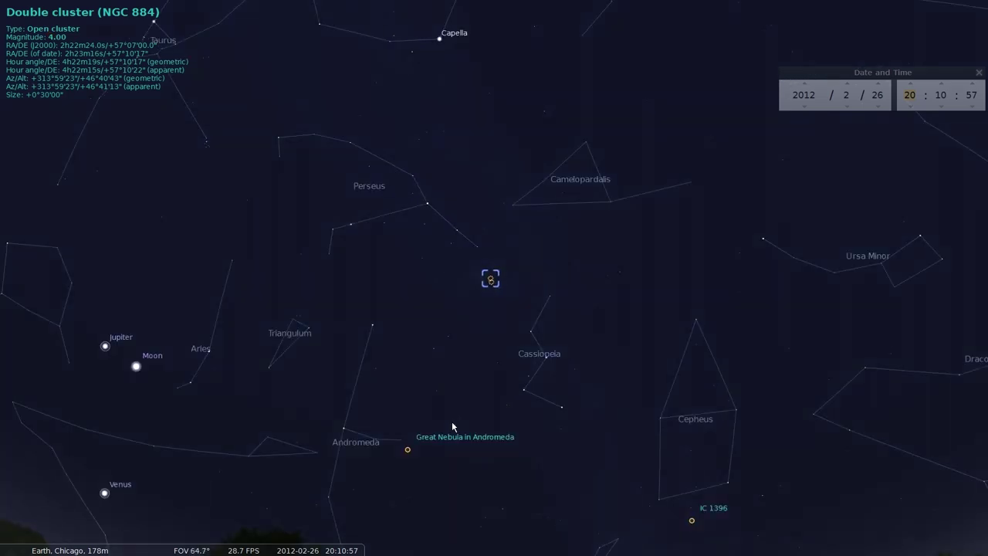
scroll(479, 405, "up", 3)
scroll(661, 337, "down", 5)
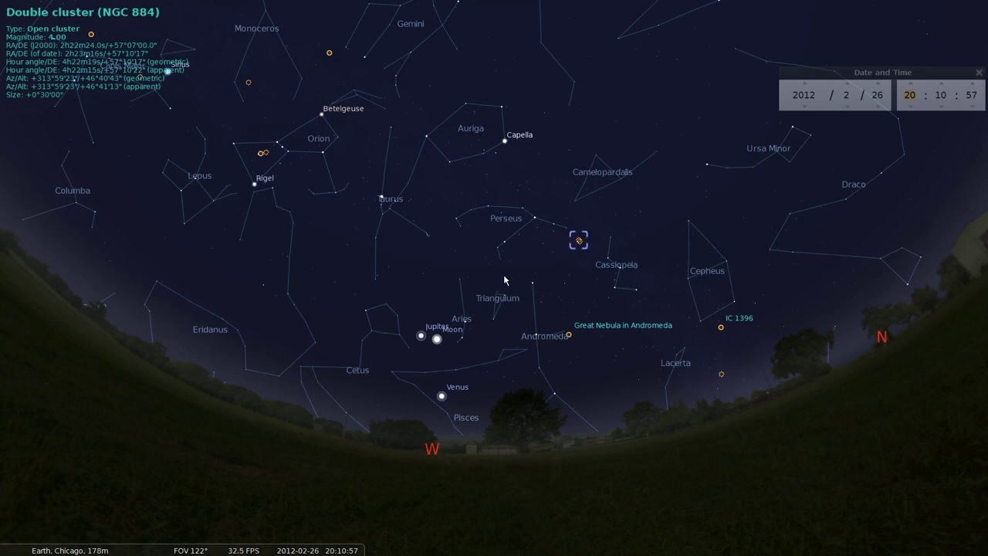
Step: Frame the western sky at a field of view of about 85° and select Jupiter beside the Moon
scroll(479, 267, "up", 3)
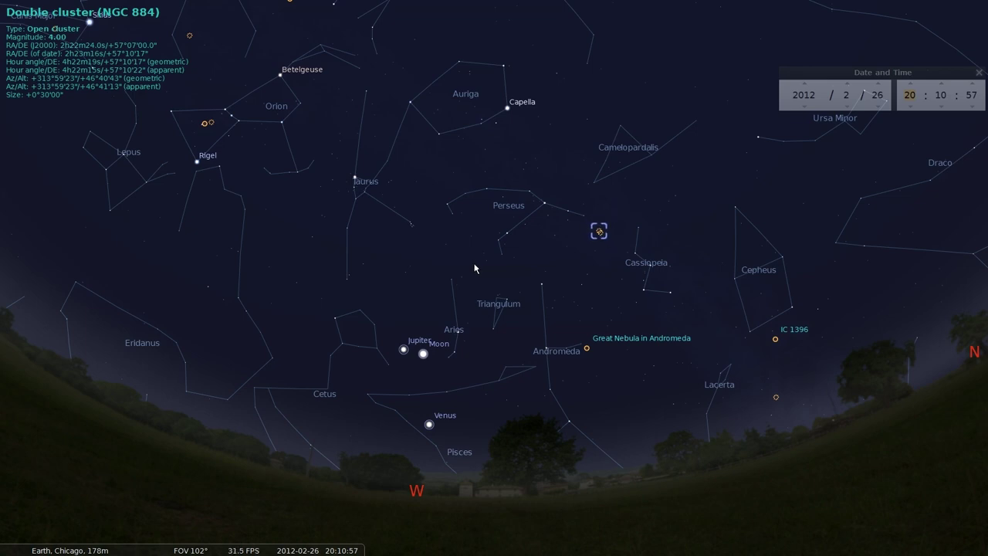
scroll(473, 264, "up", 2)
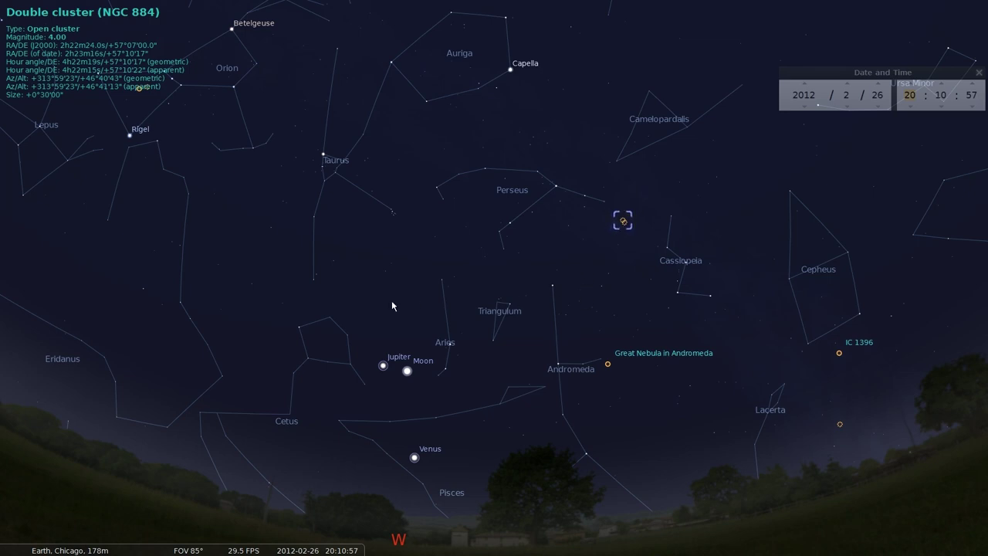
left_click_drag(412, 306, 503, 242)
left_click(491, 273)
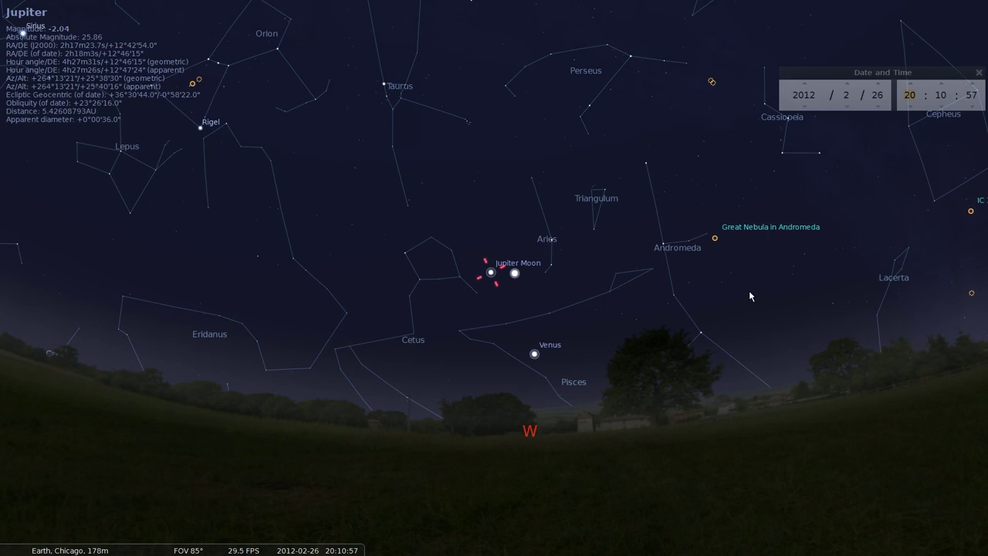
Step: Advance the date day by day to 2012-03-13 to bring Venus close to Jupiter
scroll(878, 87, "up", 11)
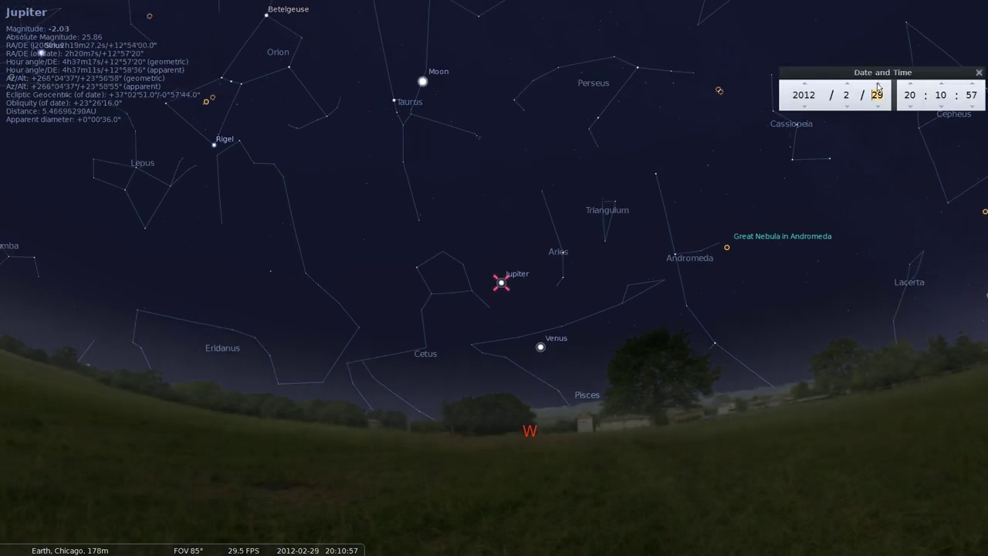
scroll(878, 87, "up", 5)
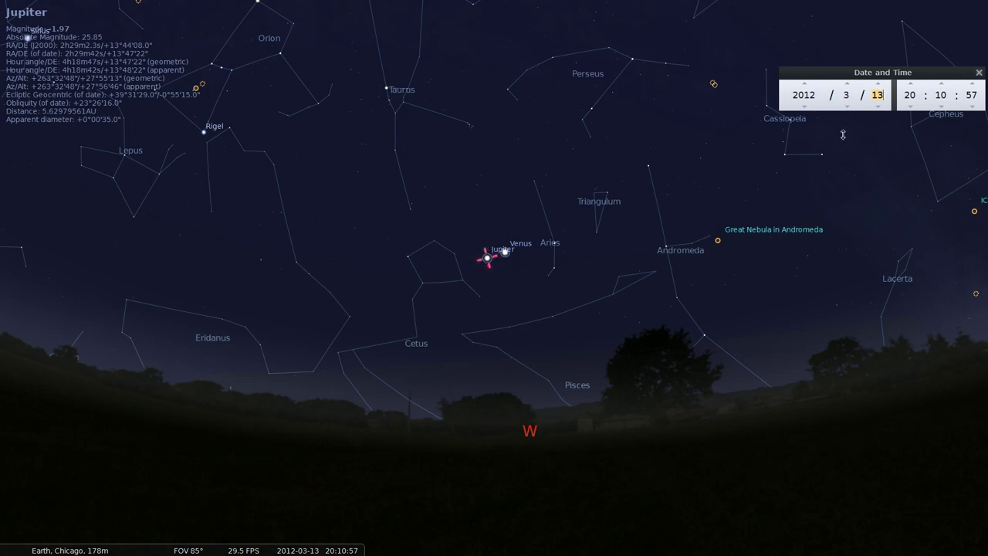
left_click(879, 86)
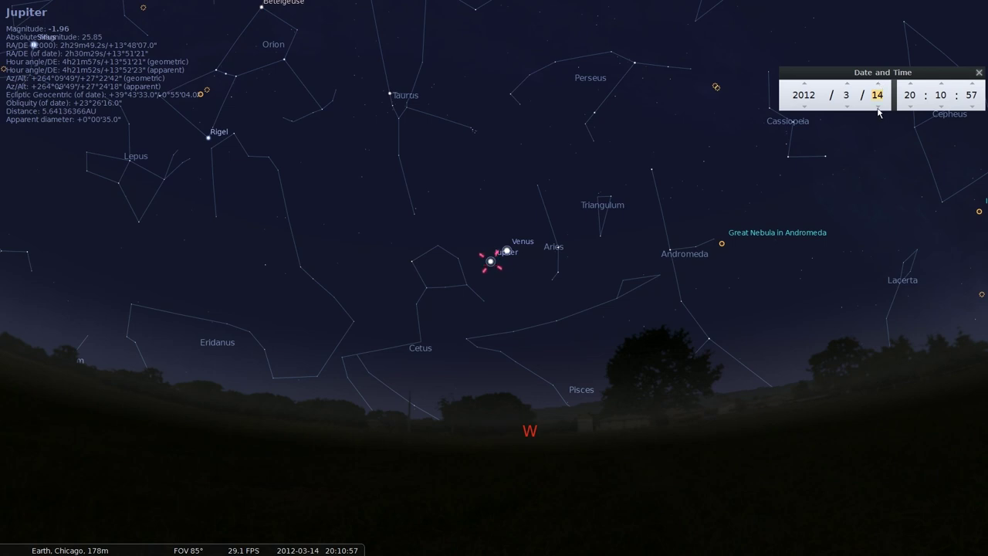
left_click(880, 108)
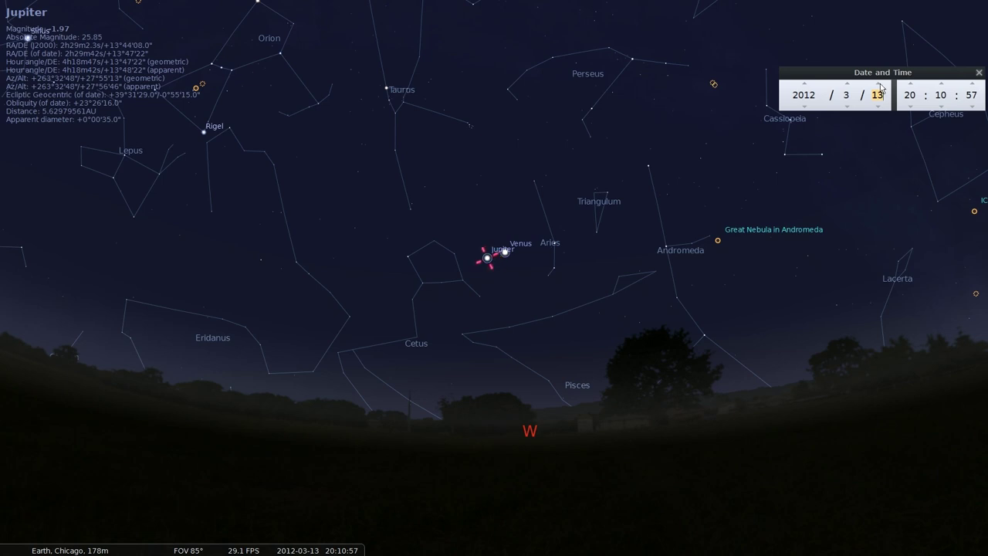
Step: Examine the Jupiter and Venus pairing at alternately closer and wider fields, and return to a field of view of about 87°
scroll(548, 320, "up", 5)
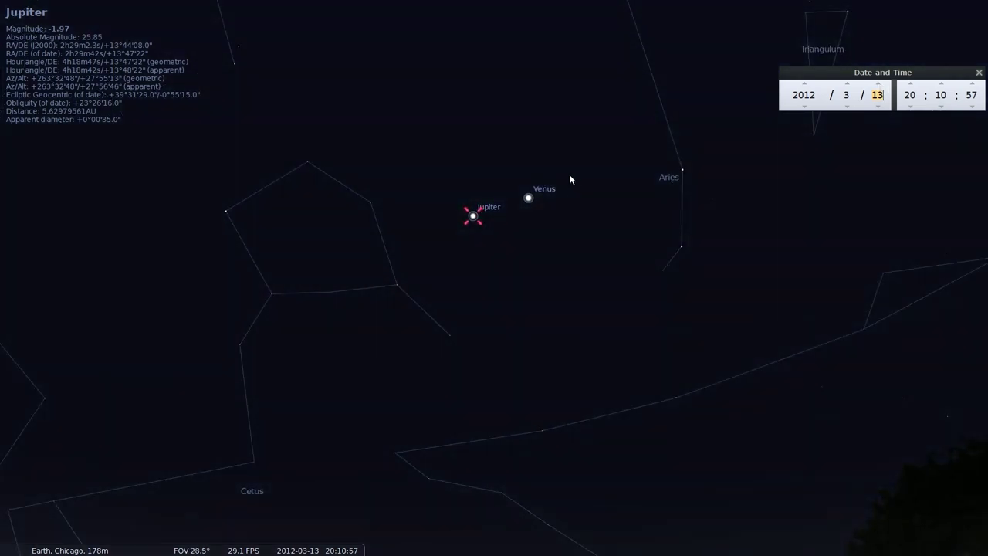
scroll(538, 301, "down", 5)
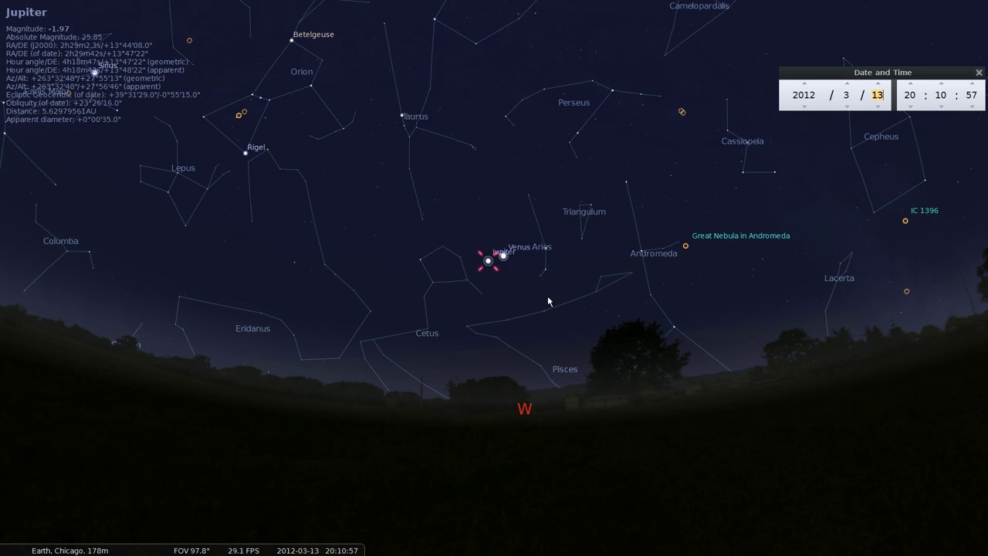
scroll(547, 296, "up", 3)
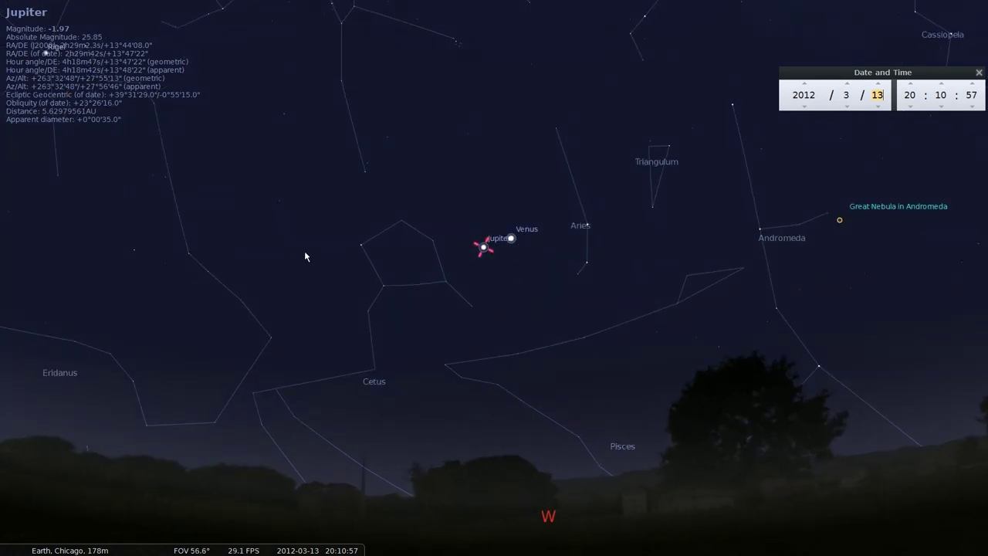
scroll(304, 252, "down", 3)
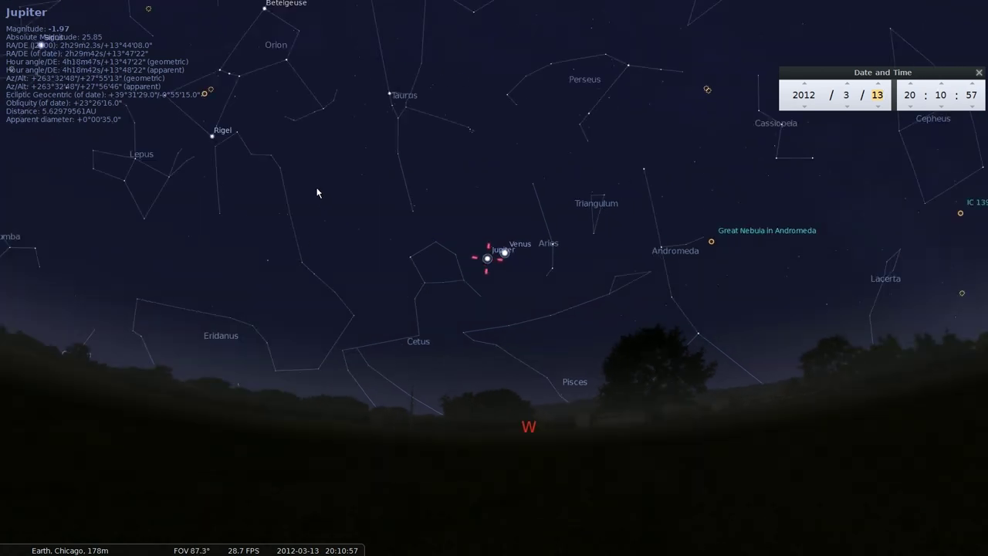
Step: Look over the southwestern sky around Orion, and zoom in on the selected Jupiter automatically to a field of view of about 1°
left_click_drag(319, 192, 492, 301)
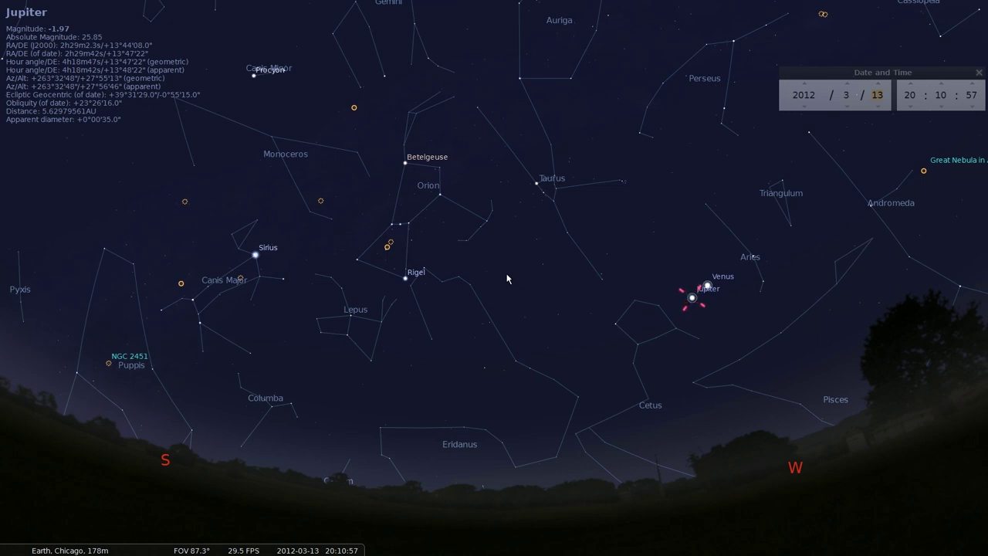
scroll(507, 279, "down", 2)
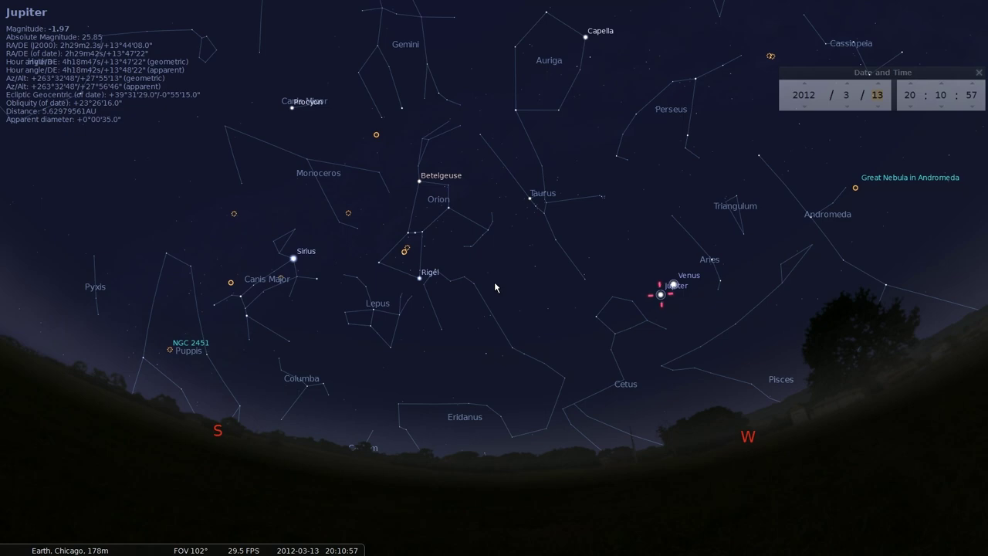
key("slash")
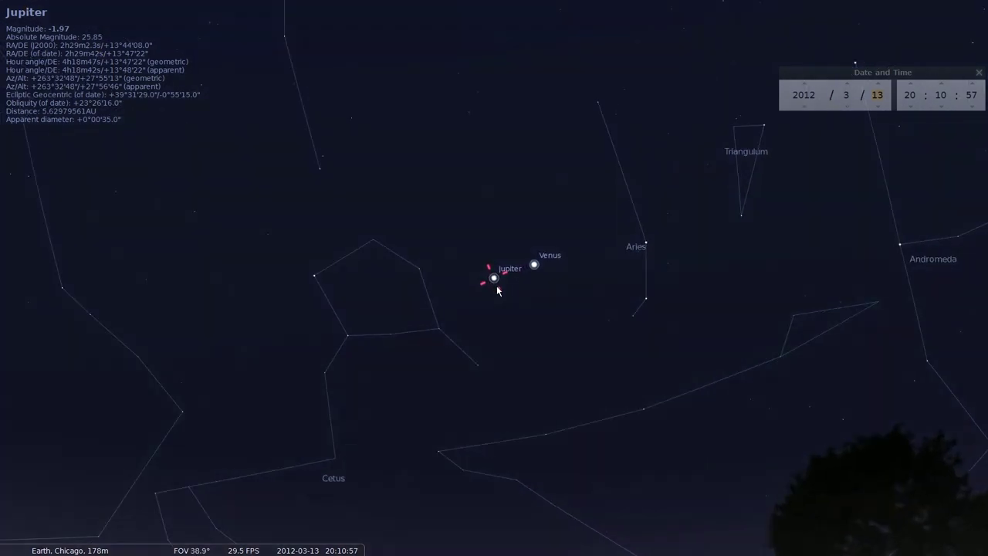
key("slash")
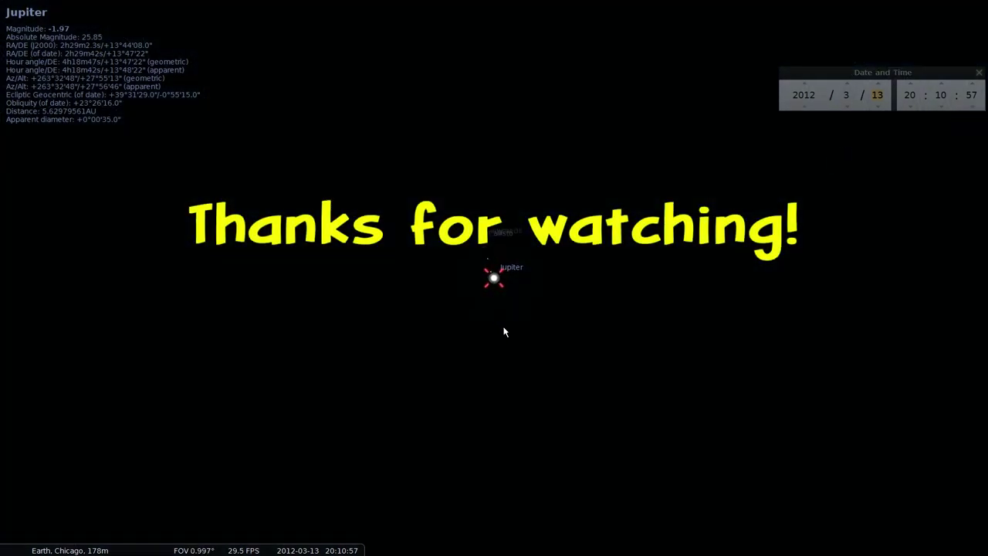